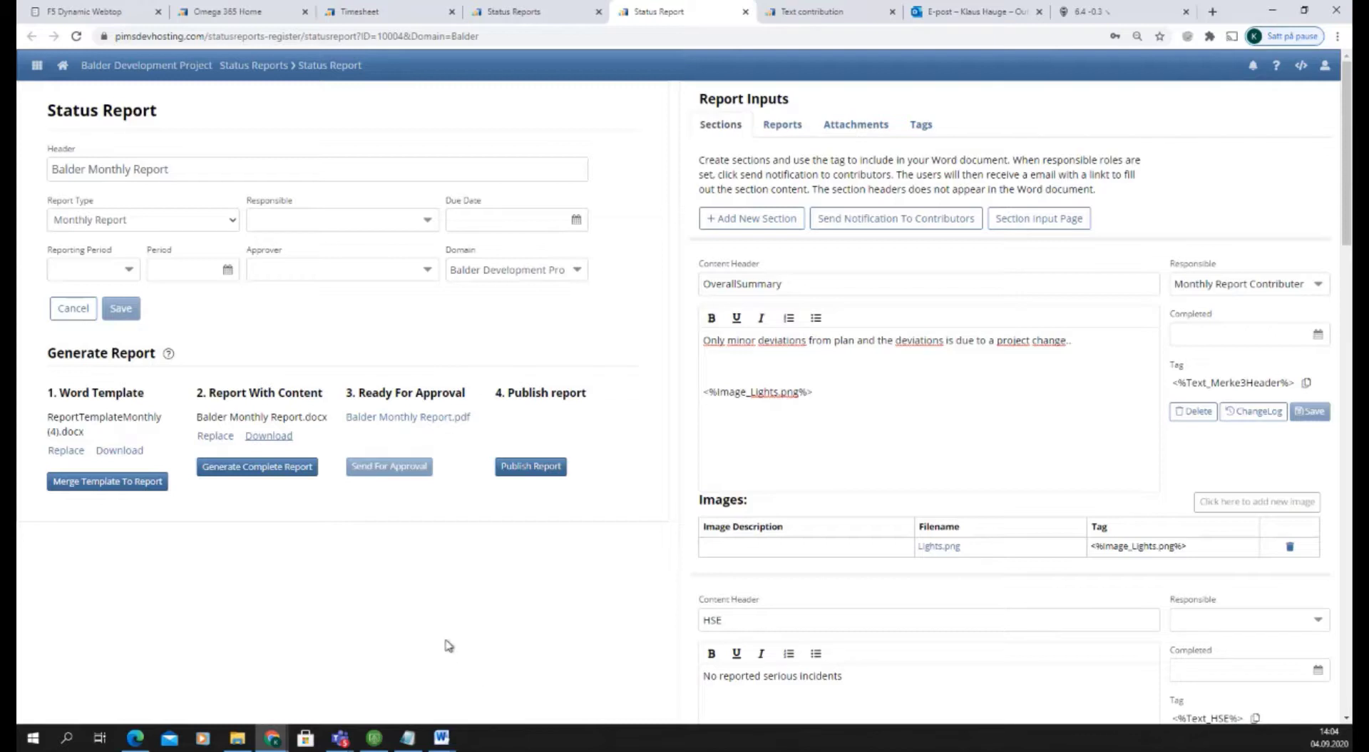
# Switch to the ReportTemplateMonthly document in Word and examine the <%ProjectName%> and <%Period%> tags on its cover page
pyautogui.click(441, 738)
pyautogui.click(423, 696)
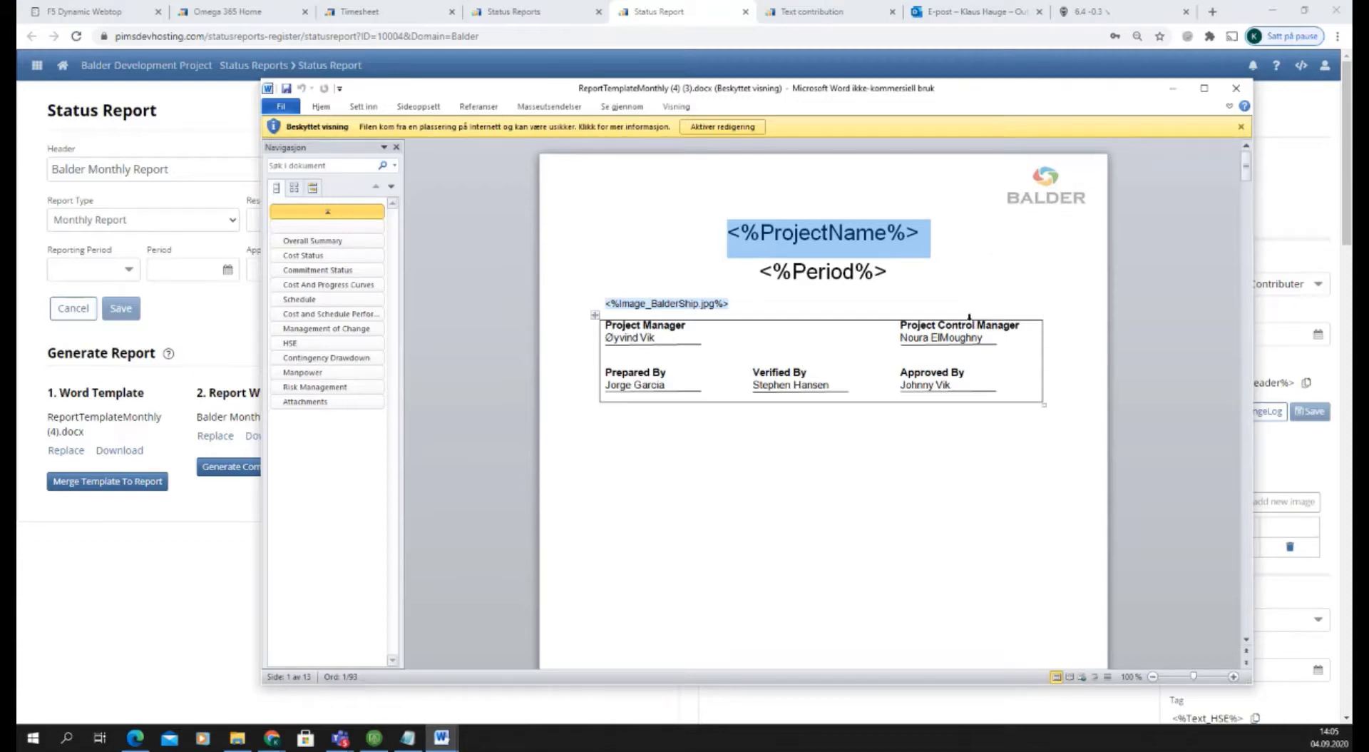
pyautogui.click(783, 259)
pyautogui.moveTo(727, 232); pyautogui.dragTo(926, 238)
pyautogui.moveTo(887, 280); pyautogui.dragTo(785, 283)
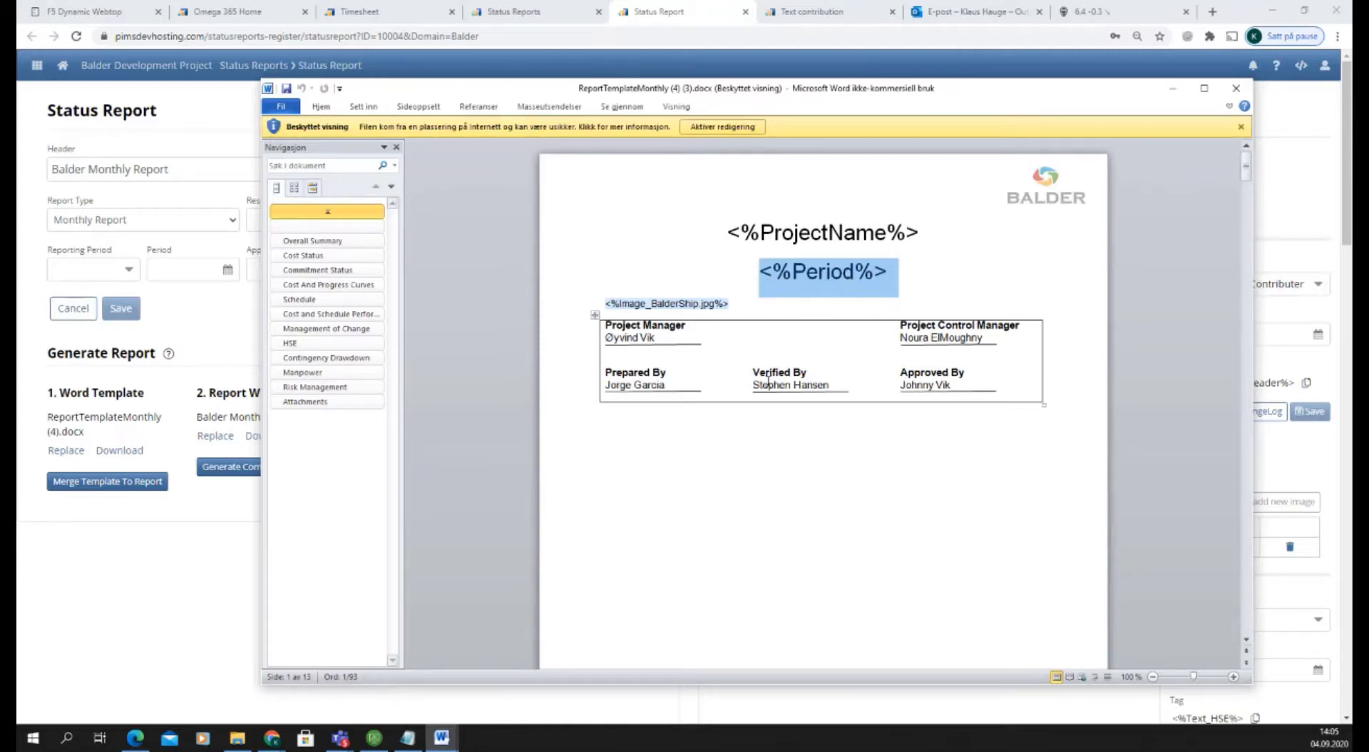
# Examine the text and graph tags on the template's Overall Summary page, and return to the status report in the browser
pyautogui.scroll(-15, 804, 469)
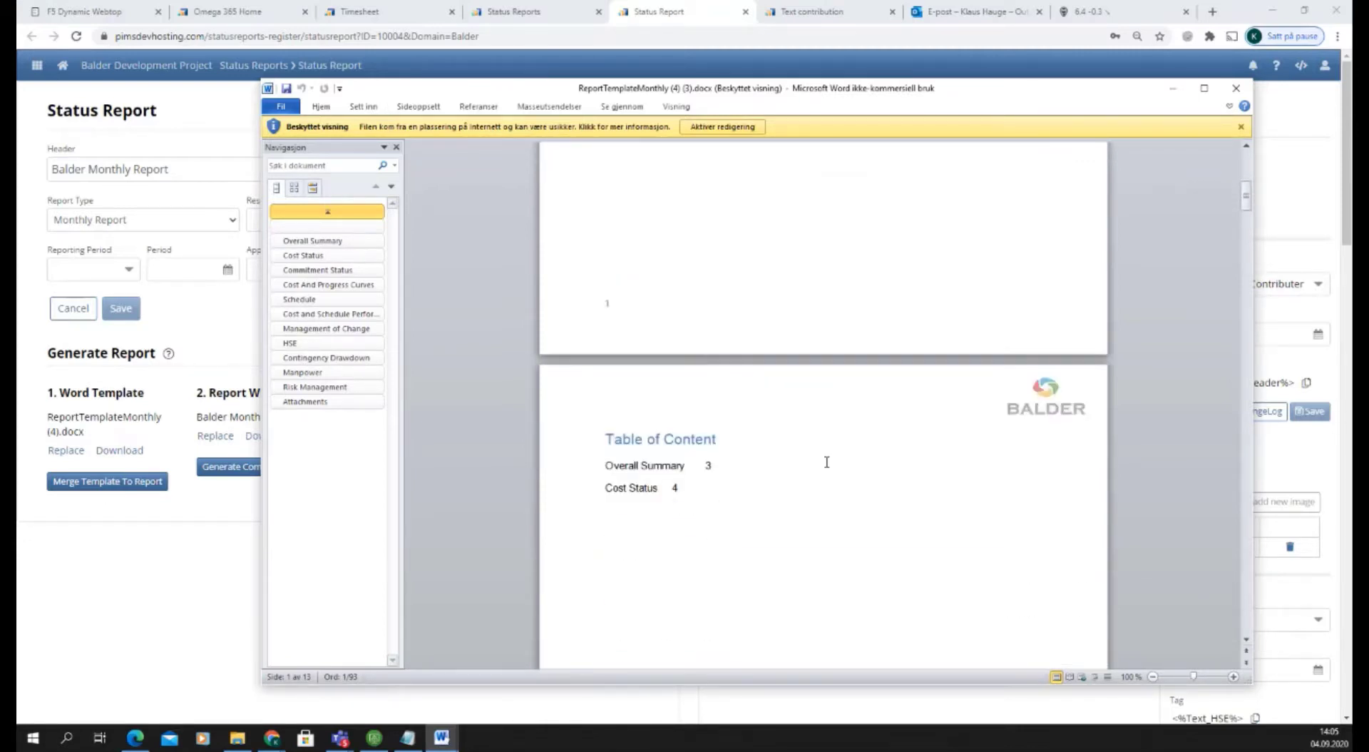
pyautogui.scroll(-20, 843, 461)
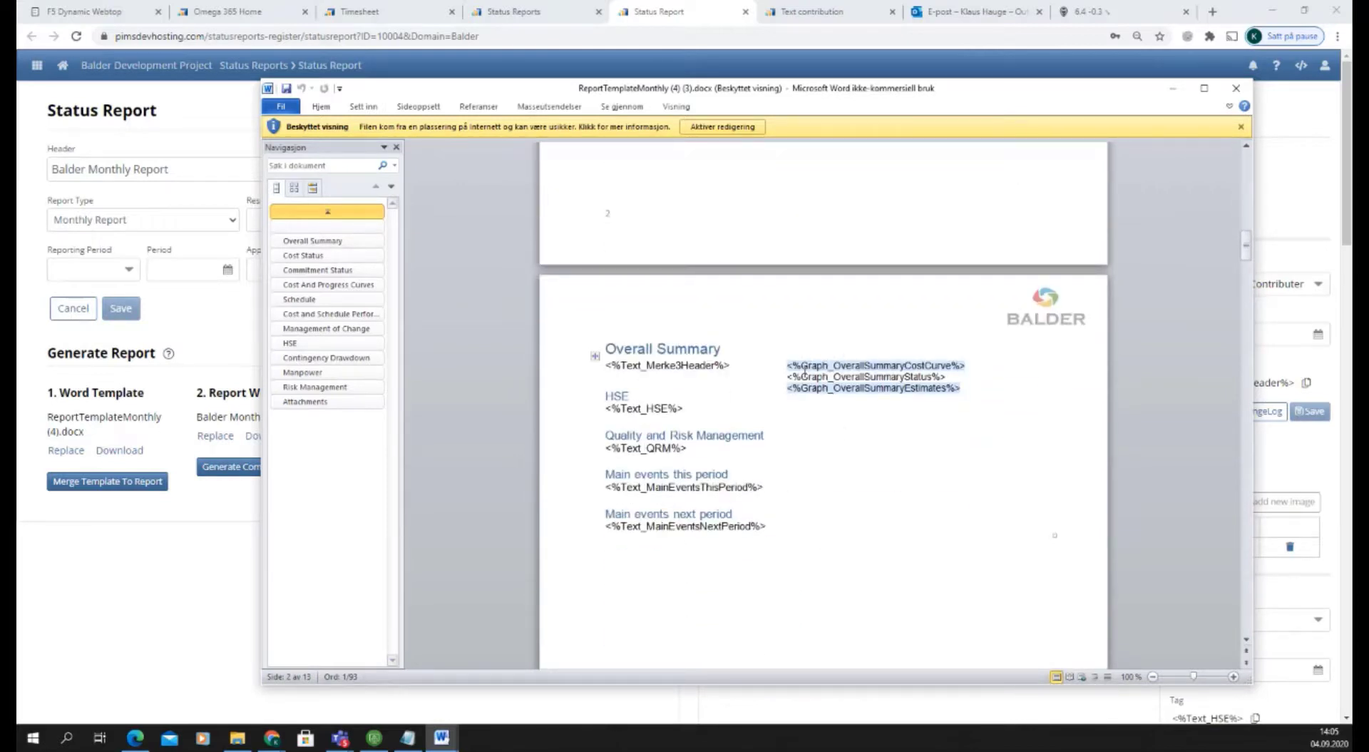
pyautogui.click(848, 357)
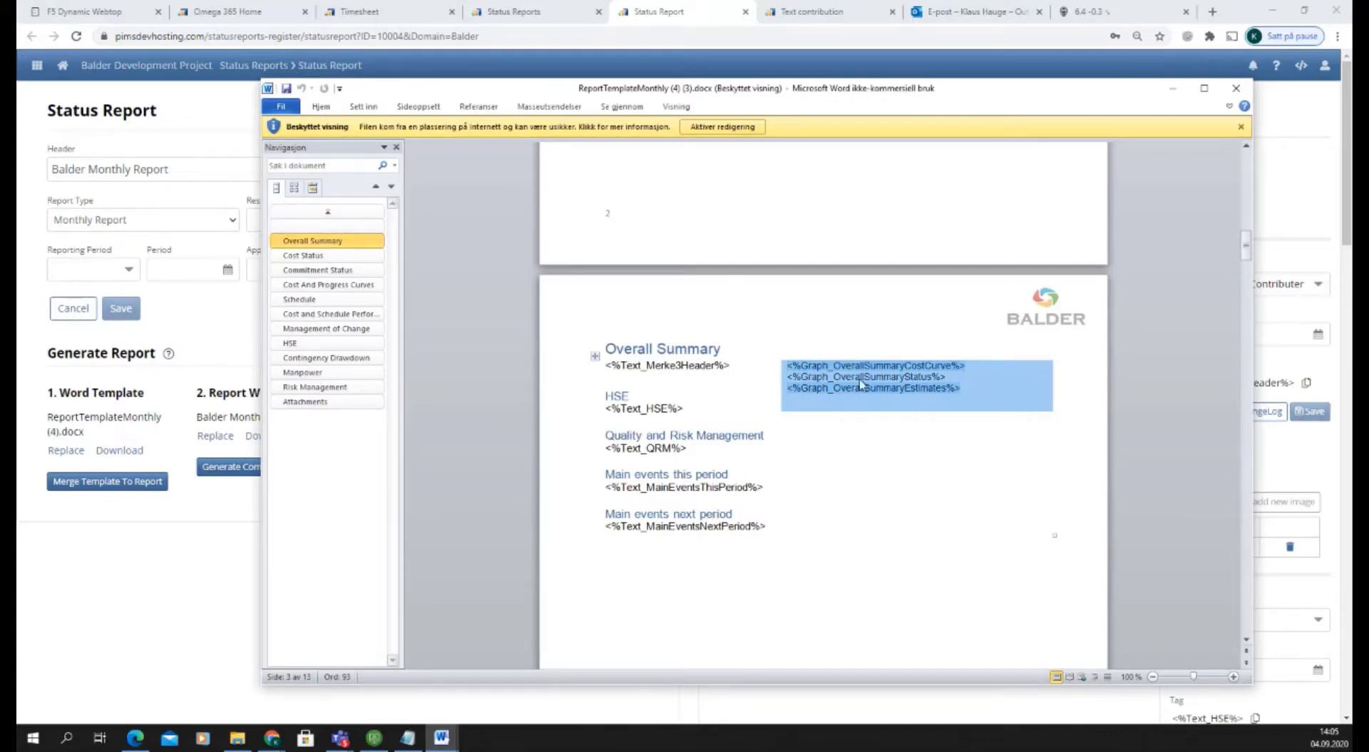
pyautogui.moveTo(796, 591); pyautogui.dragTo(707, 416)
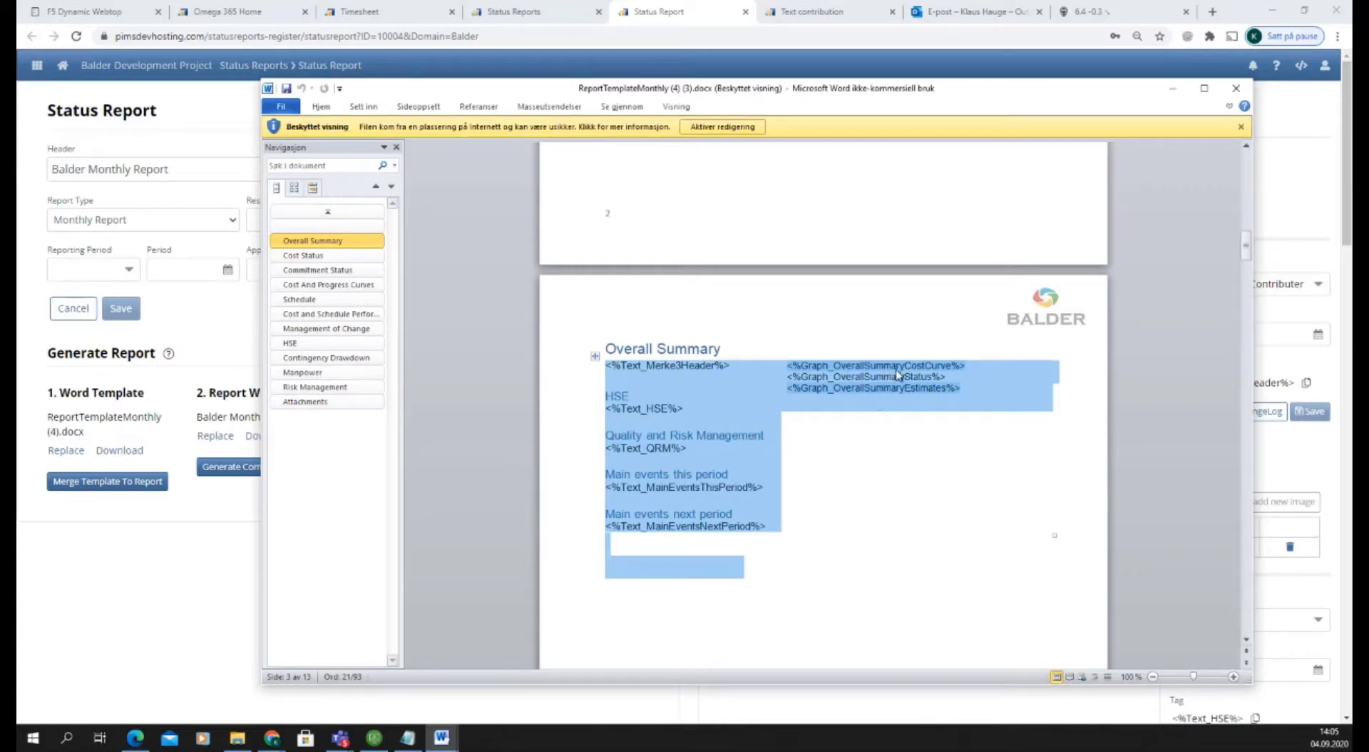
pyautogui.click(159, 591)
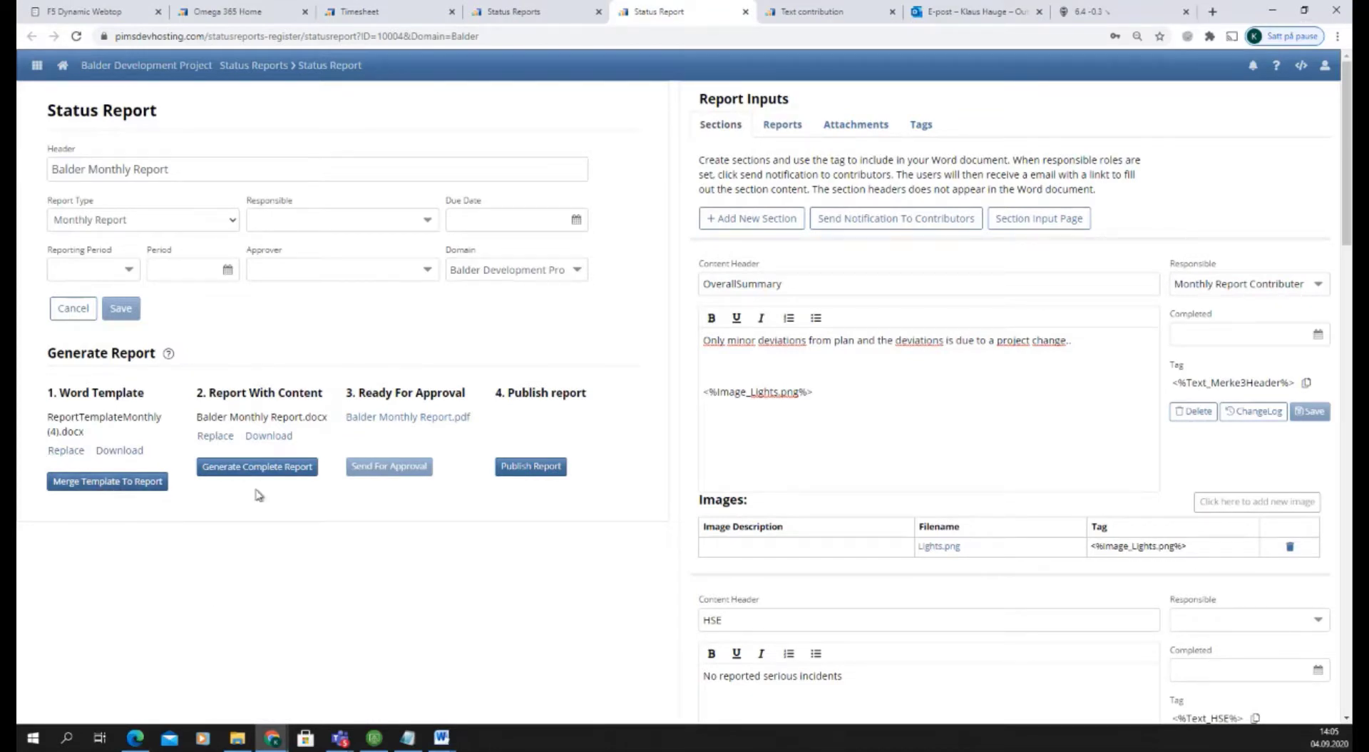
# Look through the report's input sections and pick the OverallSummary section's <%Text_Merke3Header%> tag
pyautogui.click(280, 436)
pyautogui.scroll(-3, 853, 484)
pyautogui.scroll(-2, 799, 521)
pyautogui.scroll(-2, 813, 560)
pyautogui.scroll(6, 792, 373)
pyautogui.click(1237, 386)
# Review the status report's linked reports, attachments and available tags, and return to its sections
pyautogui.click(790, 133)
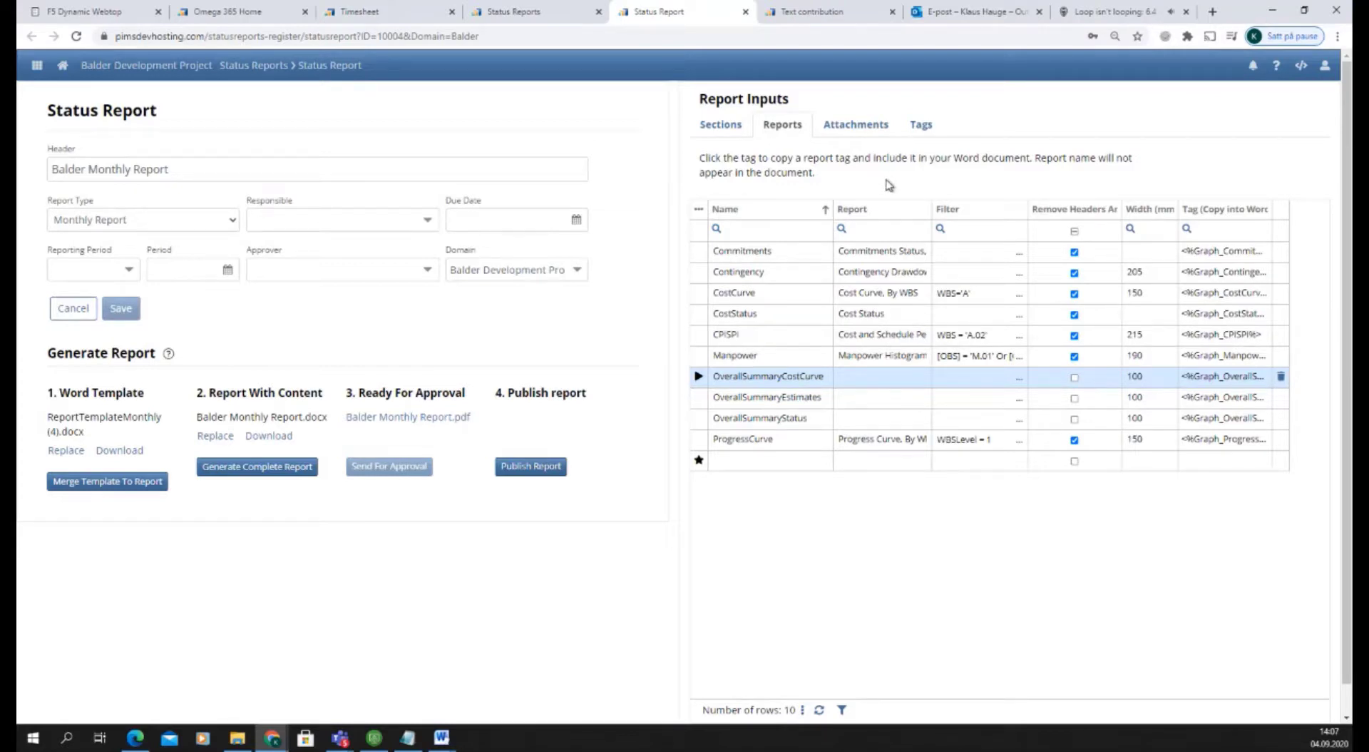
pyautogui.click(877, 126)
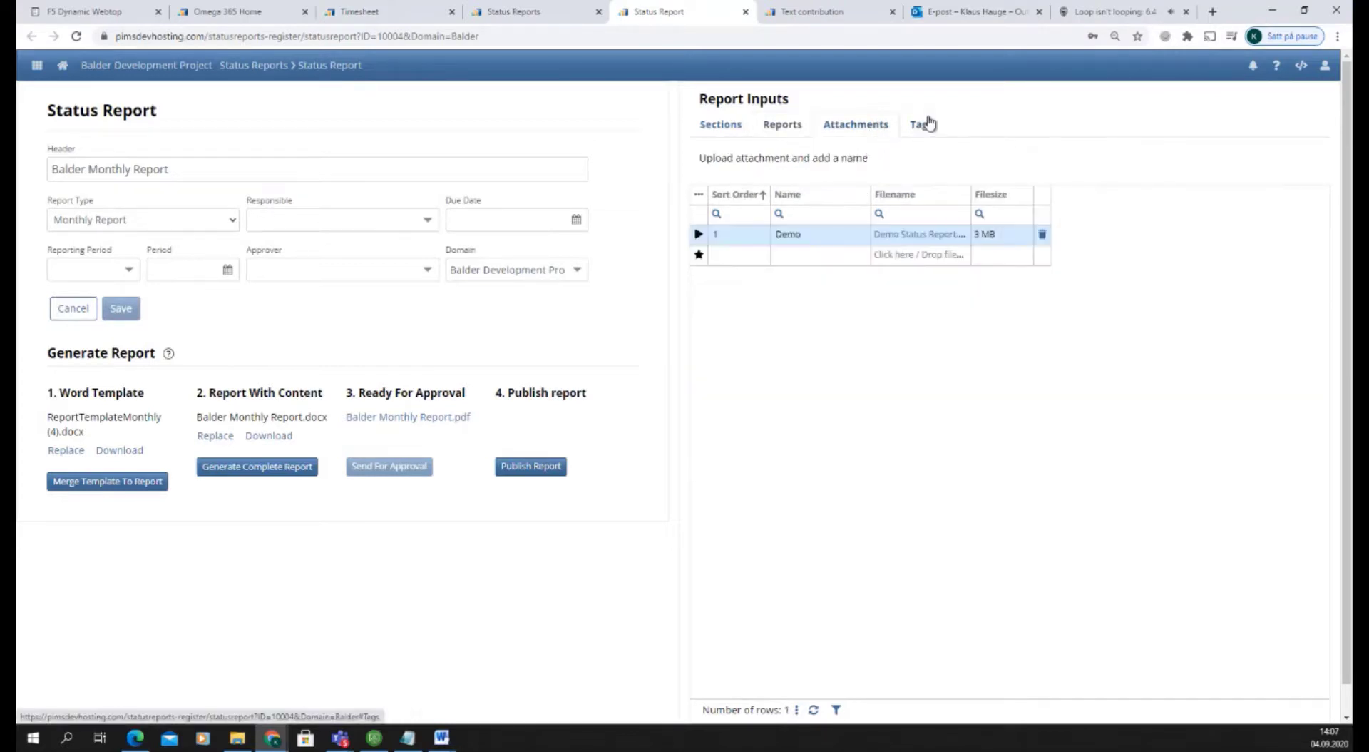
pyautogui.click(925, 124)
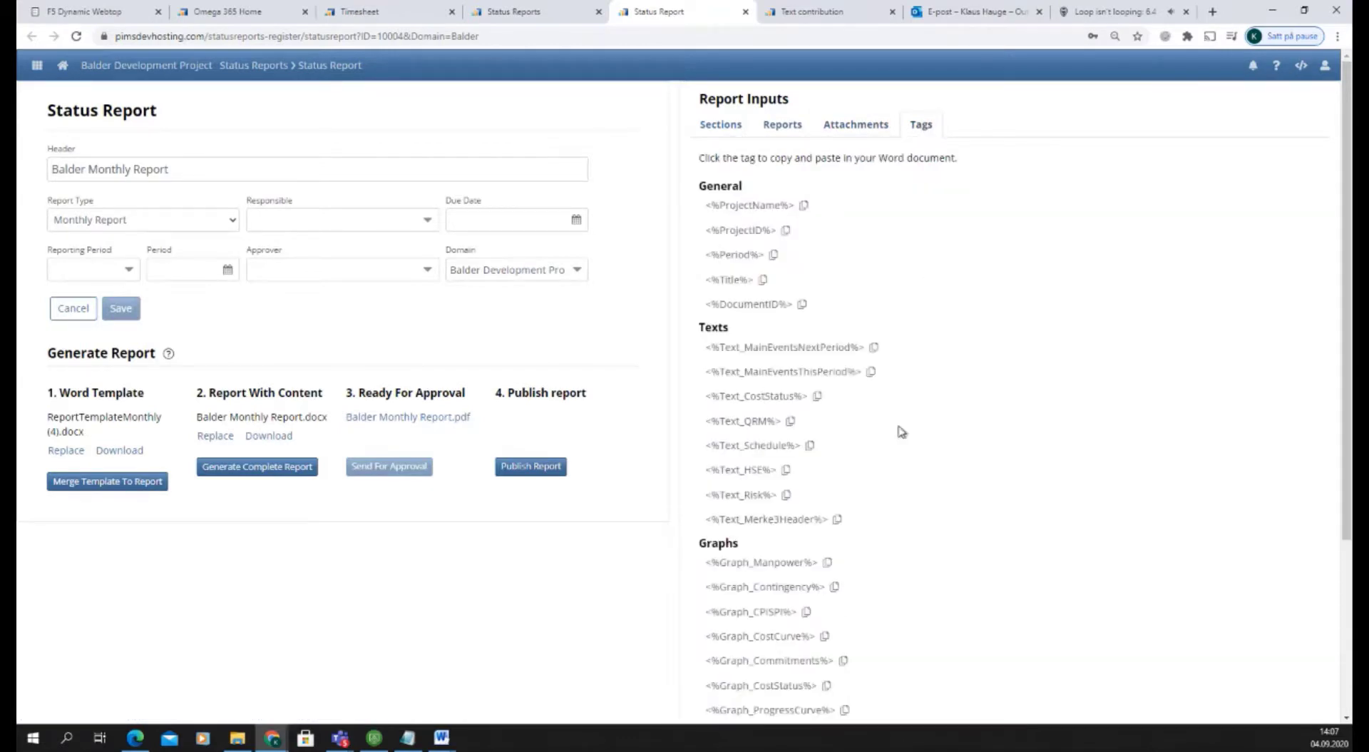
pyautogui.click(722, 129)
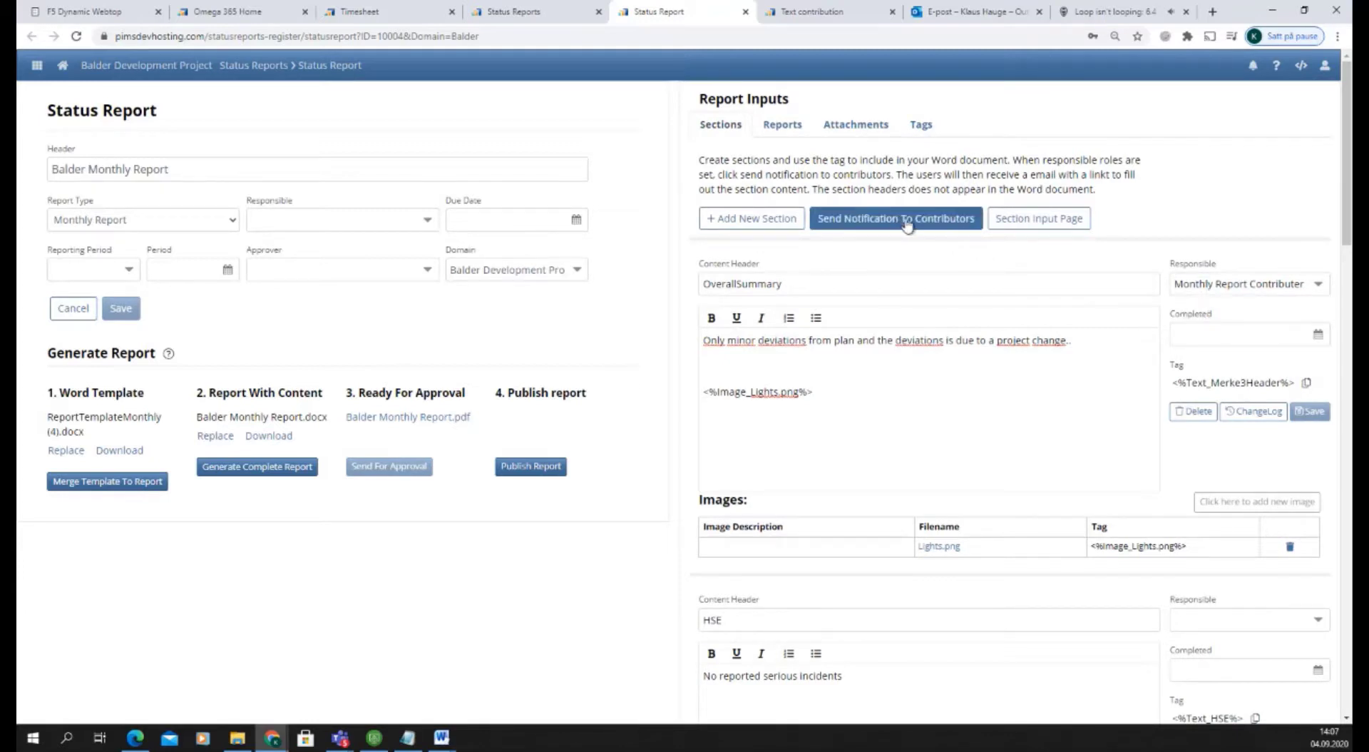
# Open the section input page for contributors and preview the Lights.png image referenced in the OverallSummary text
pyautogui.click(1056, 222)
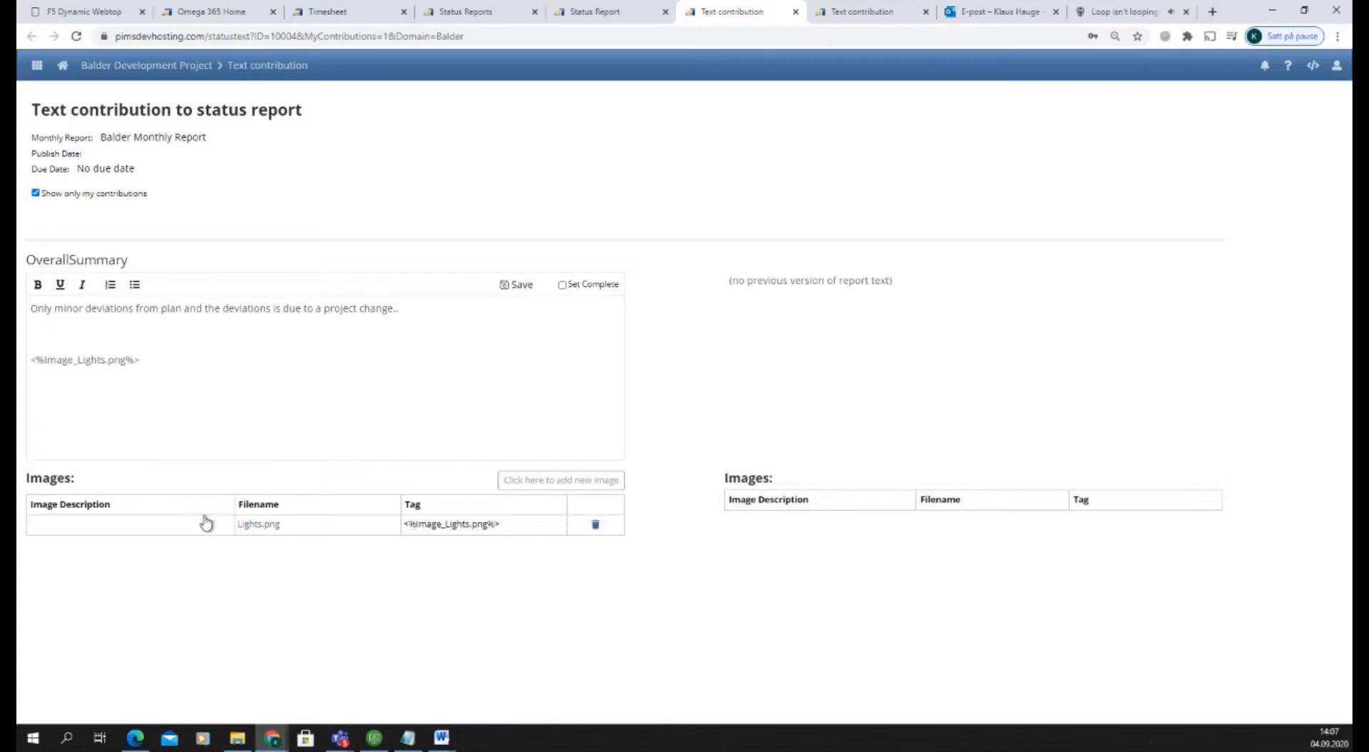
pyautogui.click(200, 307)
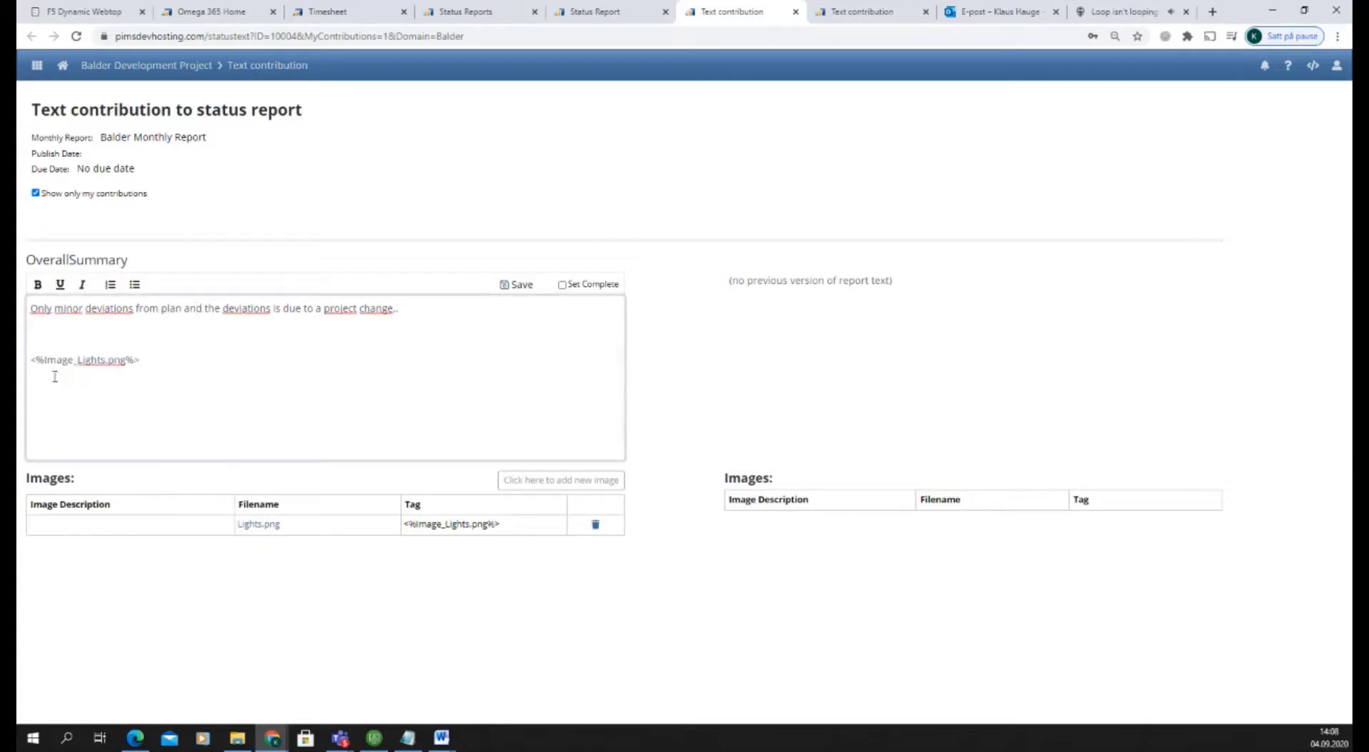
pyautogui.moveTo(32, 372); pyautogui.dragTo(35, 350)
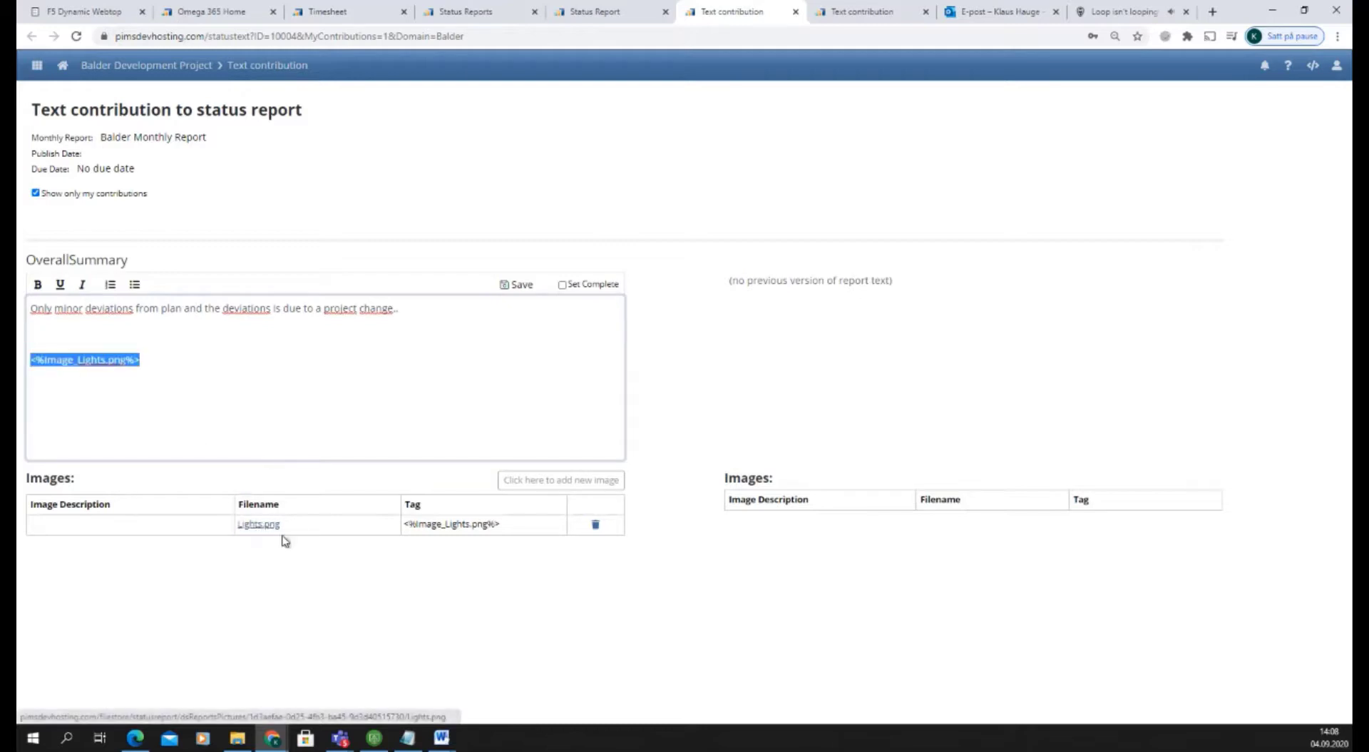
pyautogui.click(250, 525)
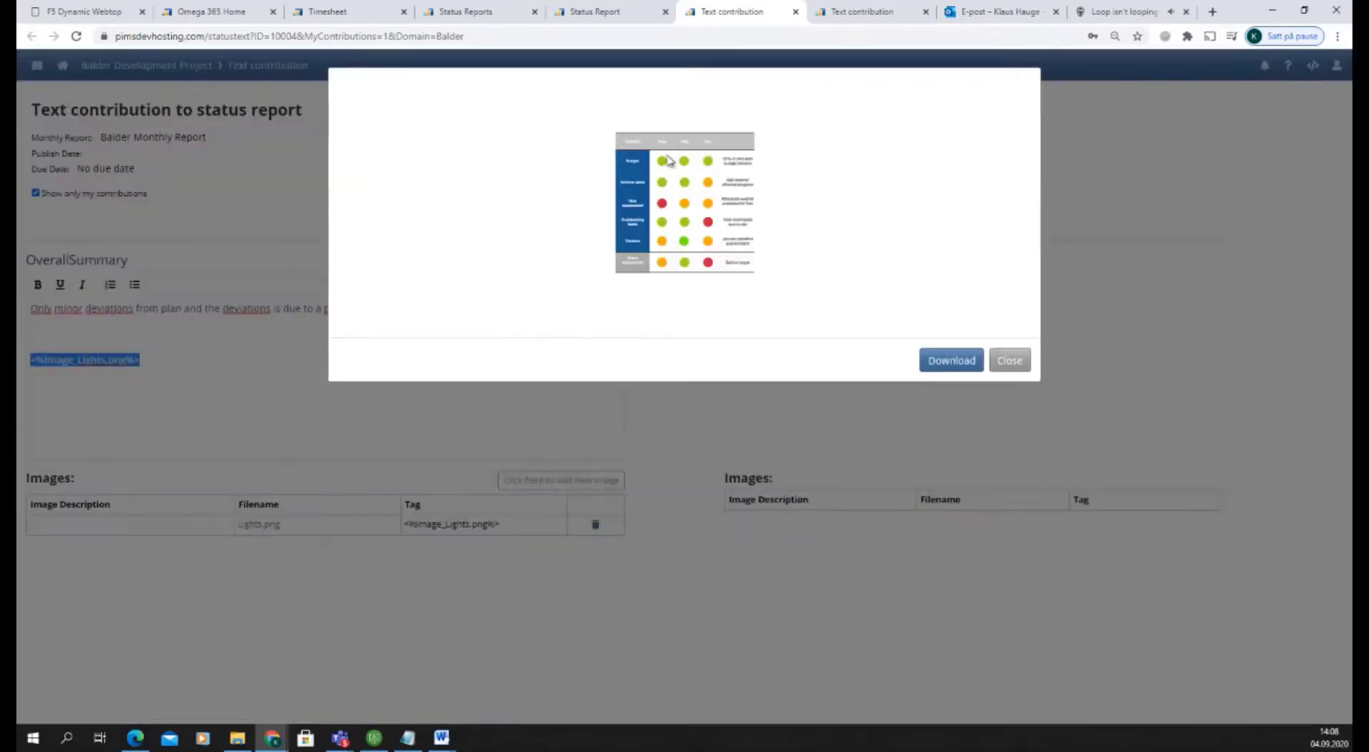
pyautogui.click(1013, 365)
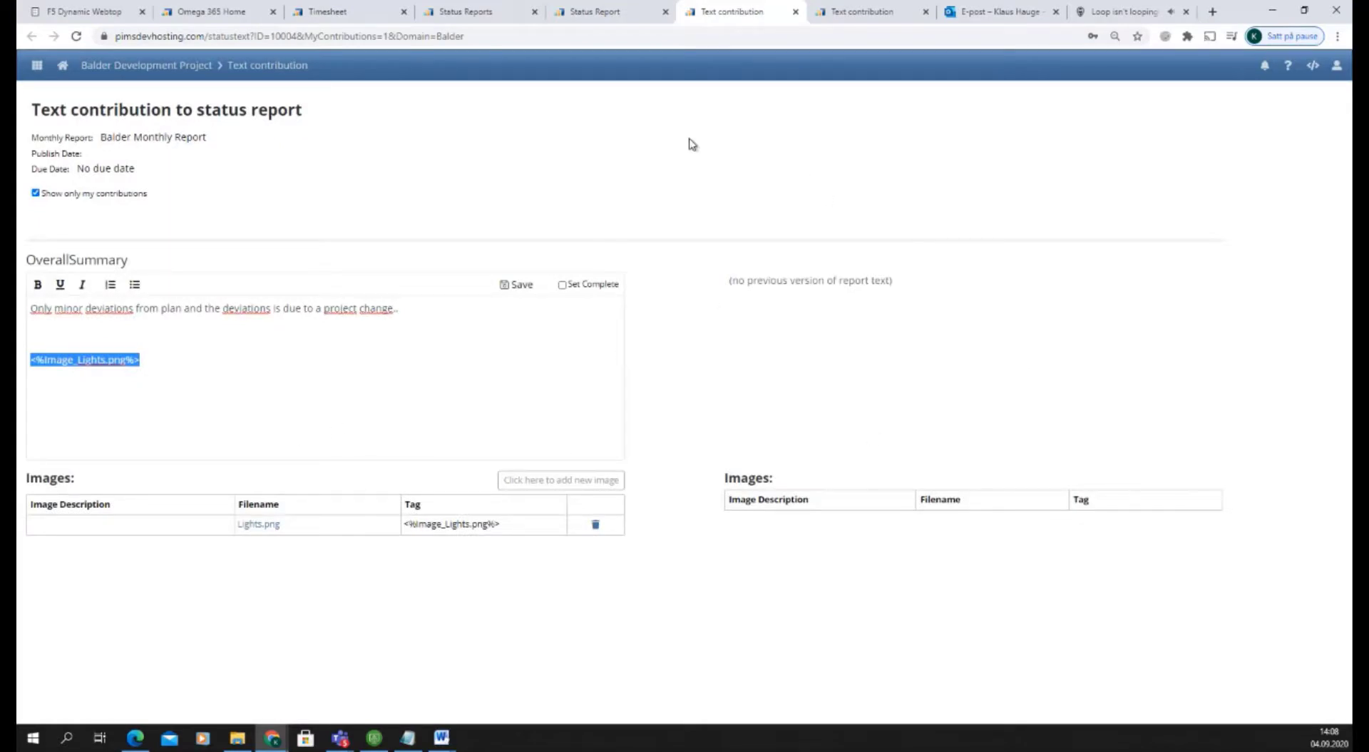
# Return to the status report, generate the complete report and open Balder Monthly Report.pdf
pyautogui.click(617, 12)
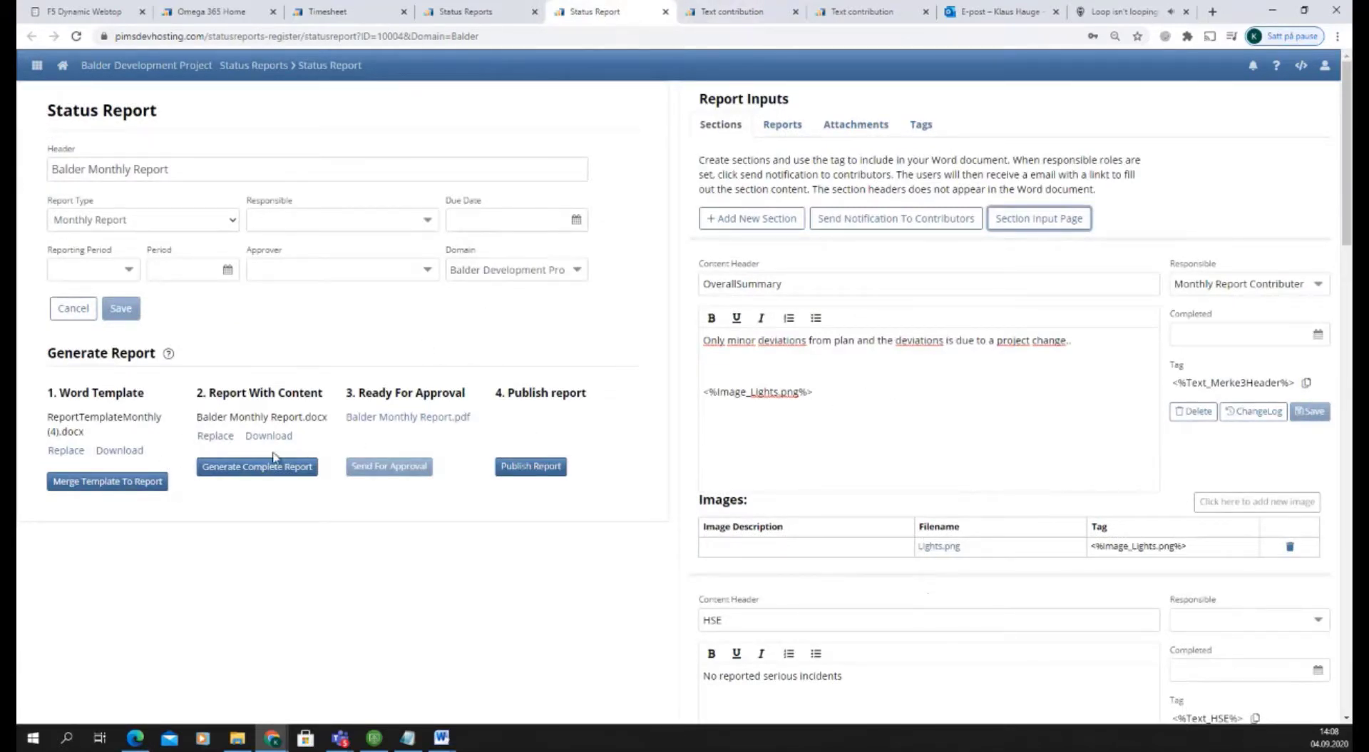
pyautogui.click(245, 467)
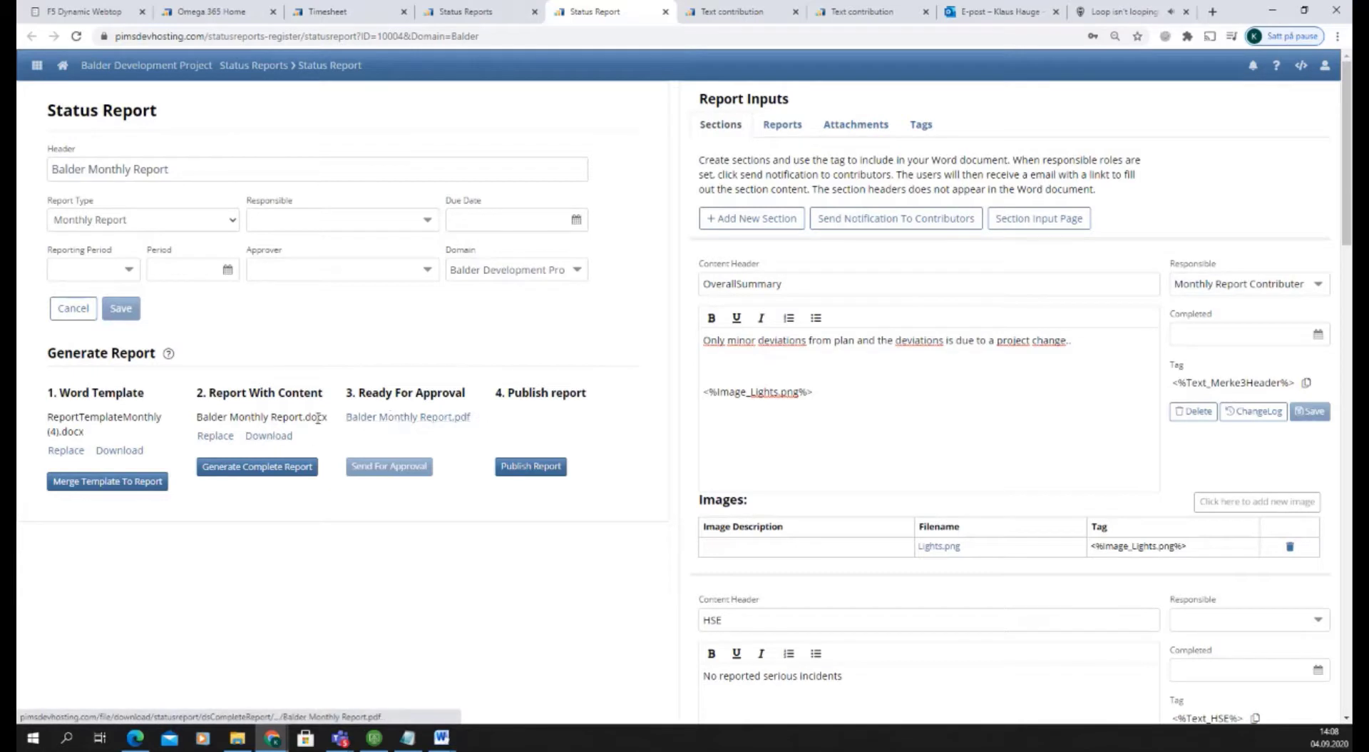
pyautogui.click(374, 421)
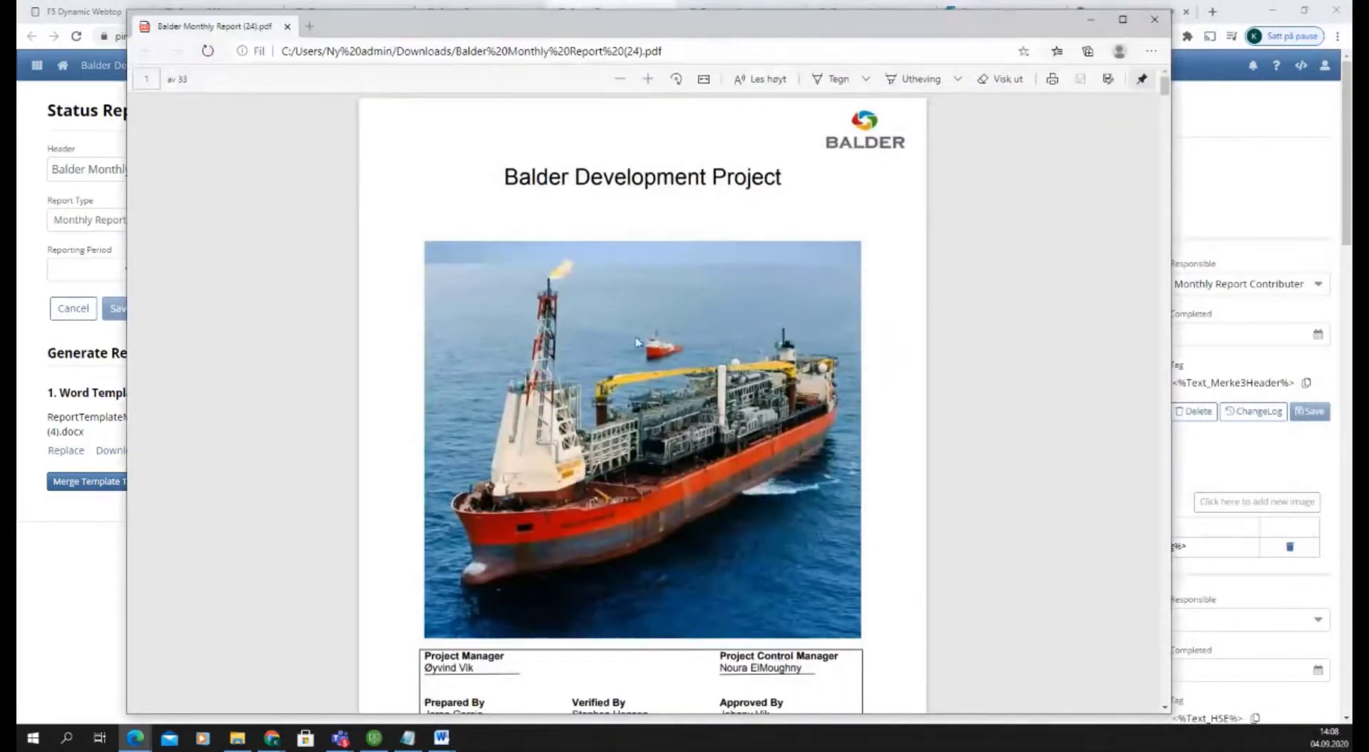
# Examine the PDF's table of content and the Overall Summary page with its text, status image, curve and tables
pyautogui.scroll(-10, 721, 391)
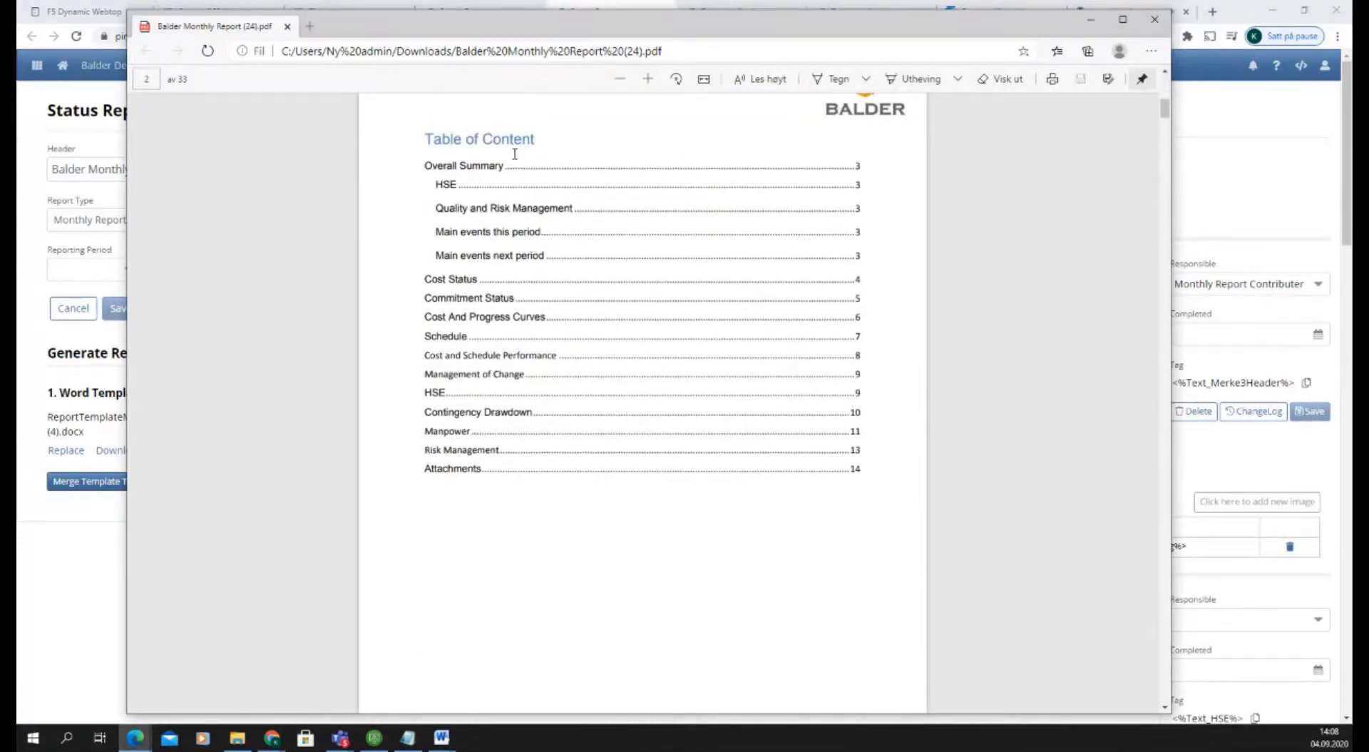
pyautogui.scroll(-6, 674, 544)
pyautogui.scroll(-2, 677, 544)
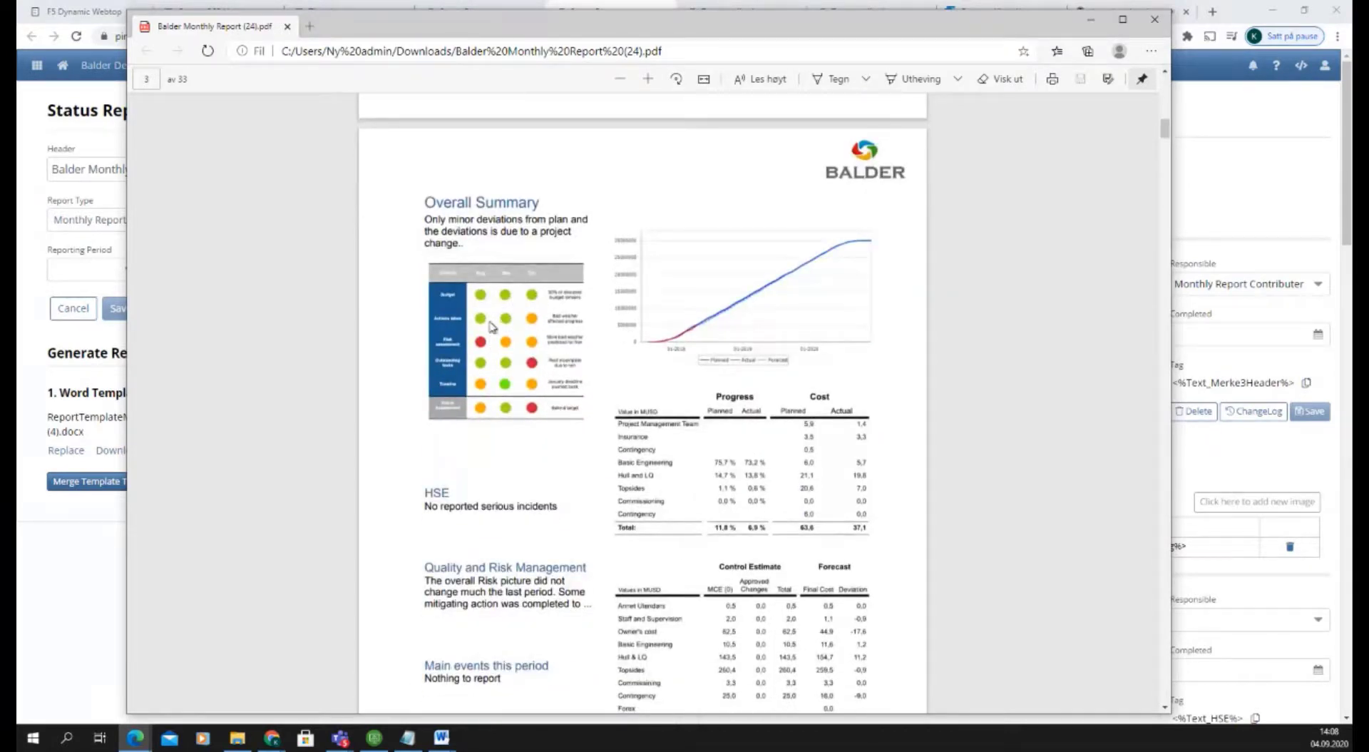
pyautogui.moveTo(440, 221); pyautogui.dragTo(544, 238)
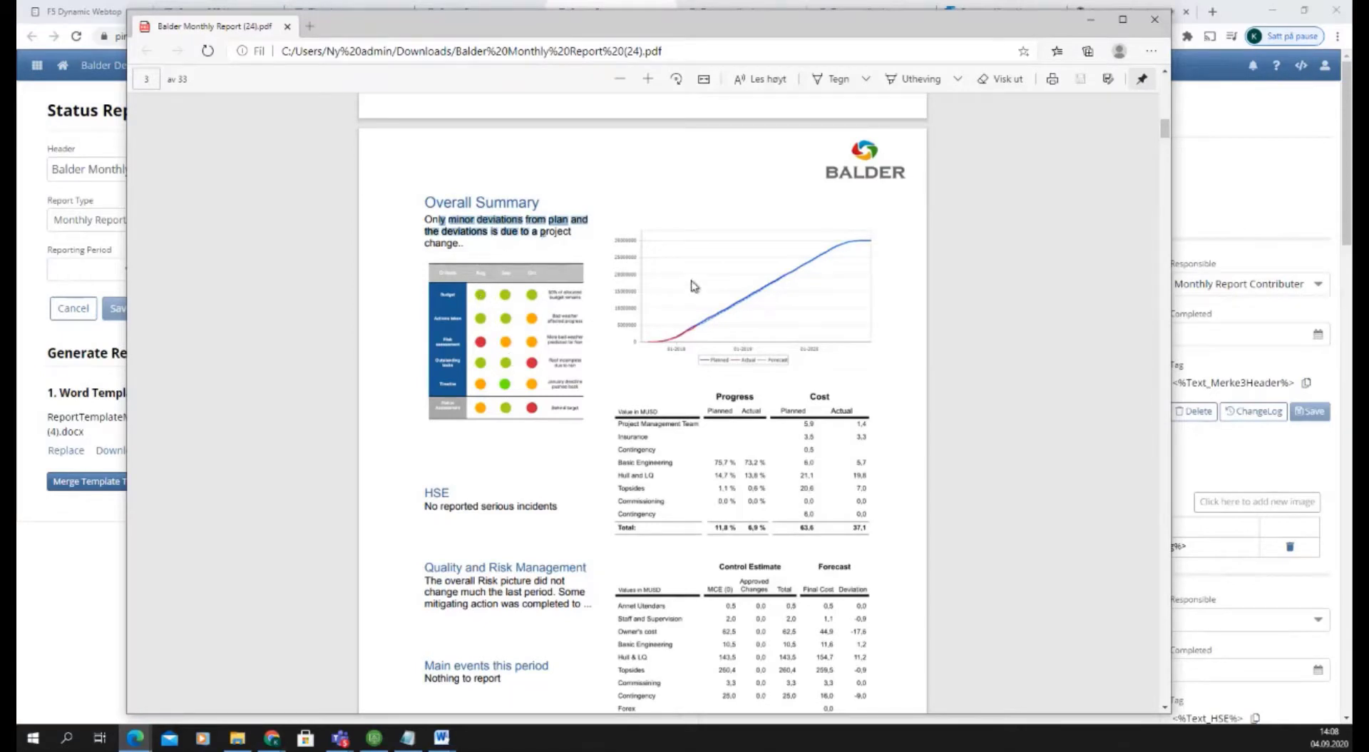
pyautogui.click(717, 251)
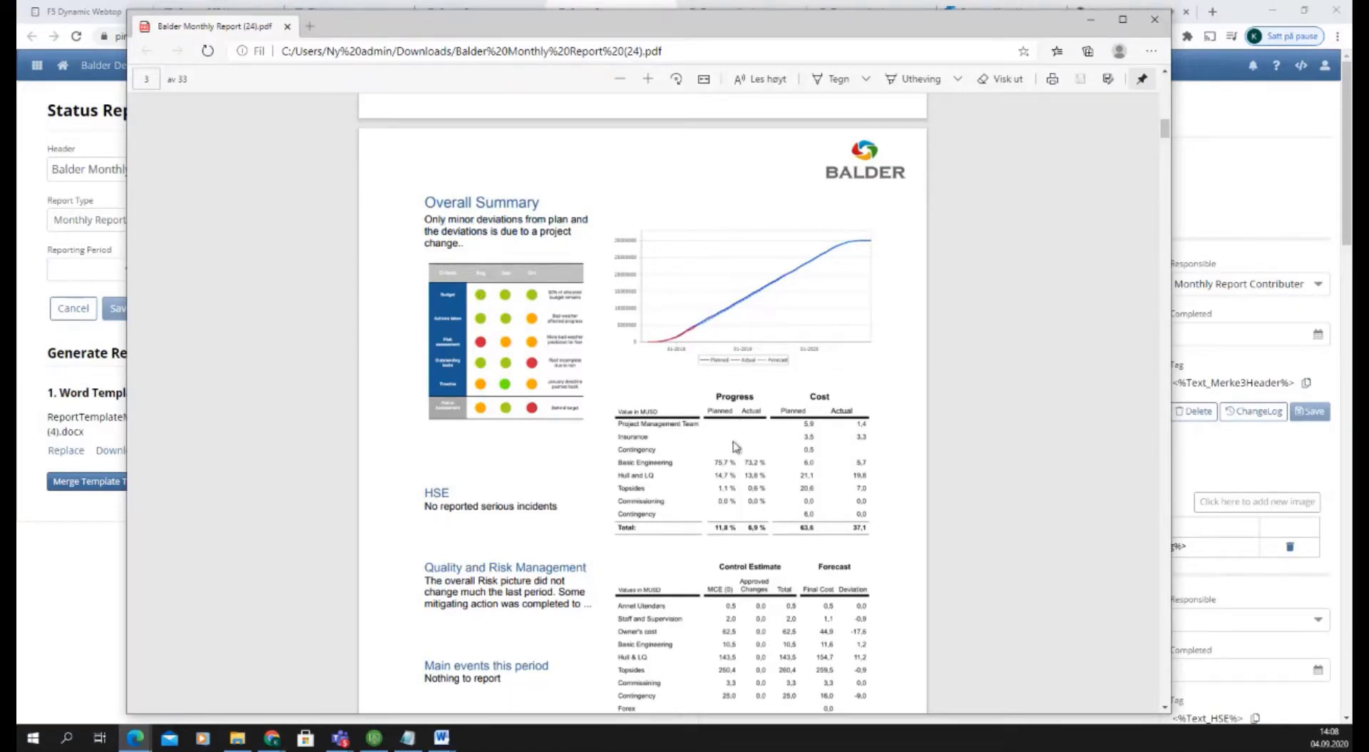
pyautogui.scroll(-4, 737, 494)
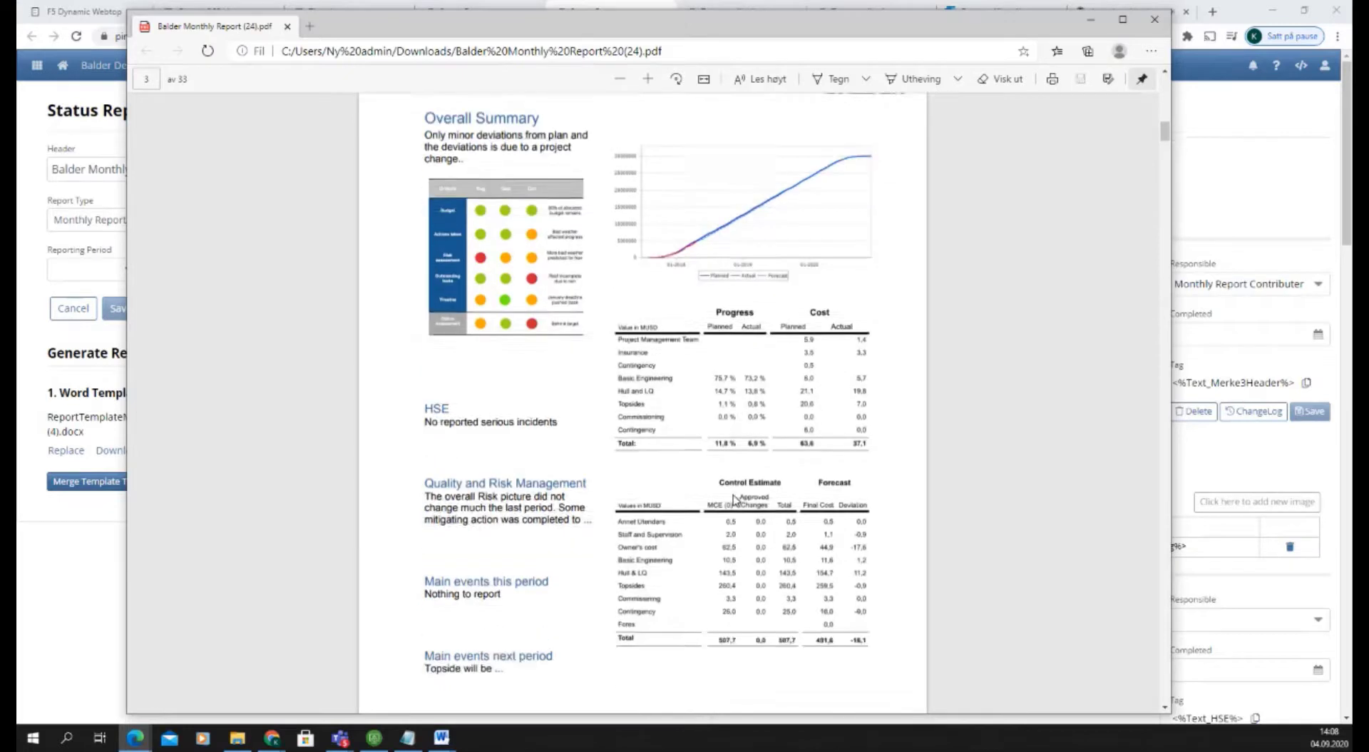
# Review the PDF's Cost Status, Commitment Status, Cost And Progress Curves and Schedule pages, and close the PDF
pyautogui.scroll(-5, 744, 394)
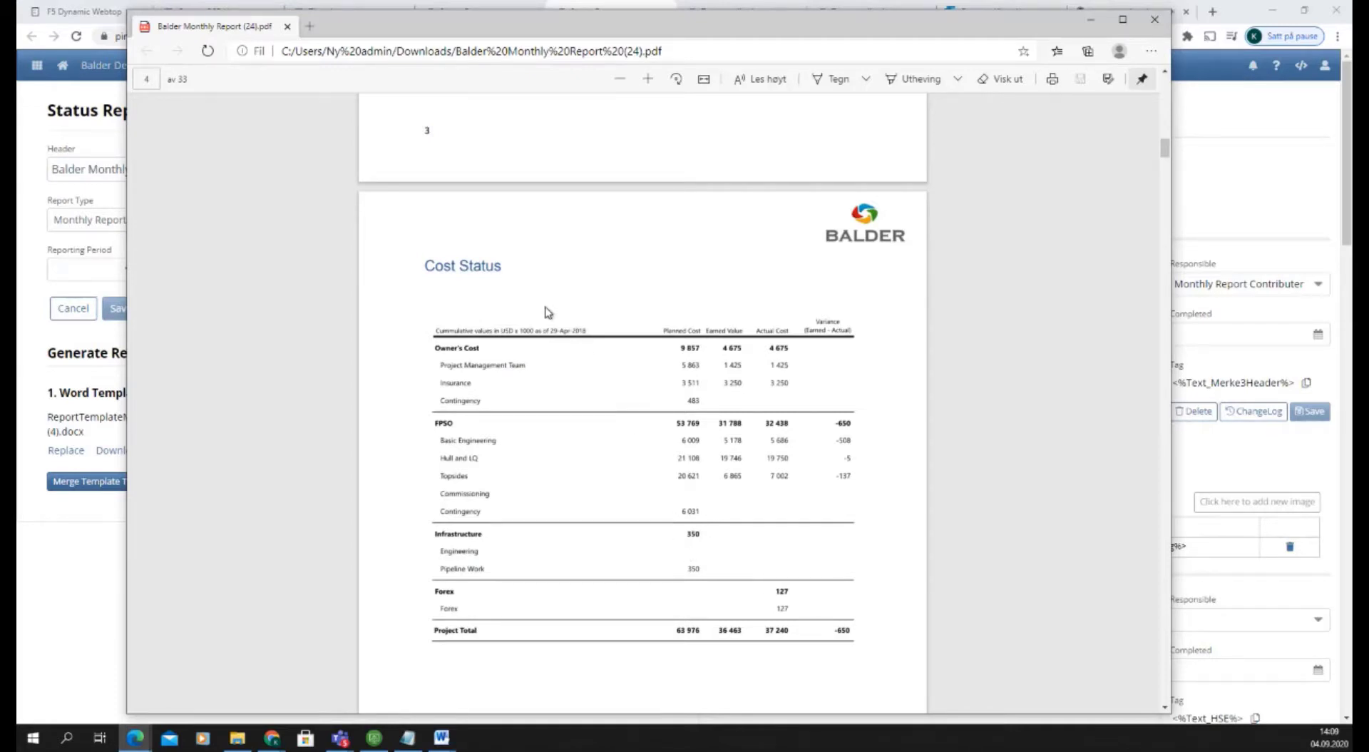
pyautogui.scroll(-8, 659, 364)
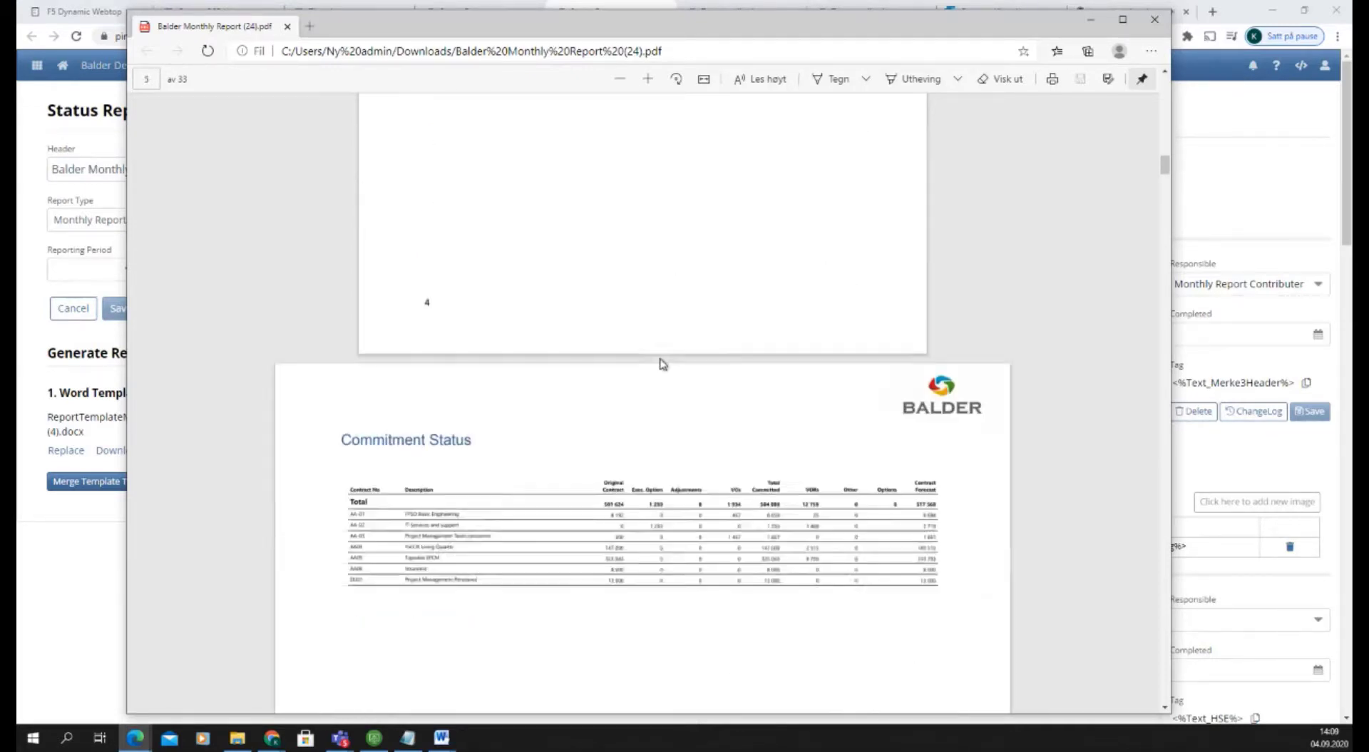
pyautogui.scroll(-3, 662, 364)
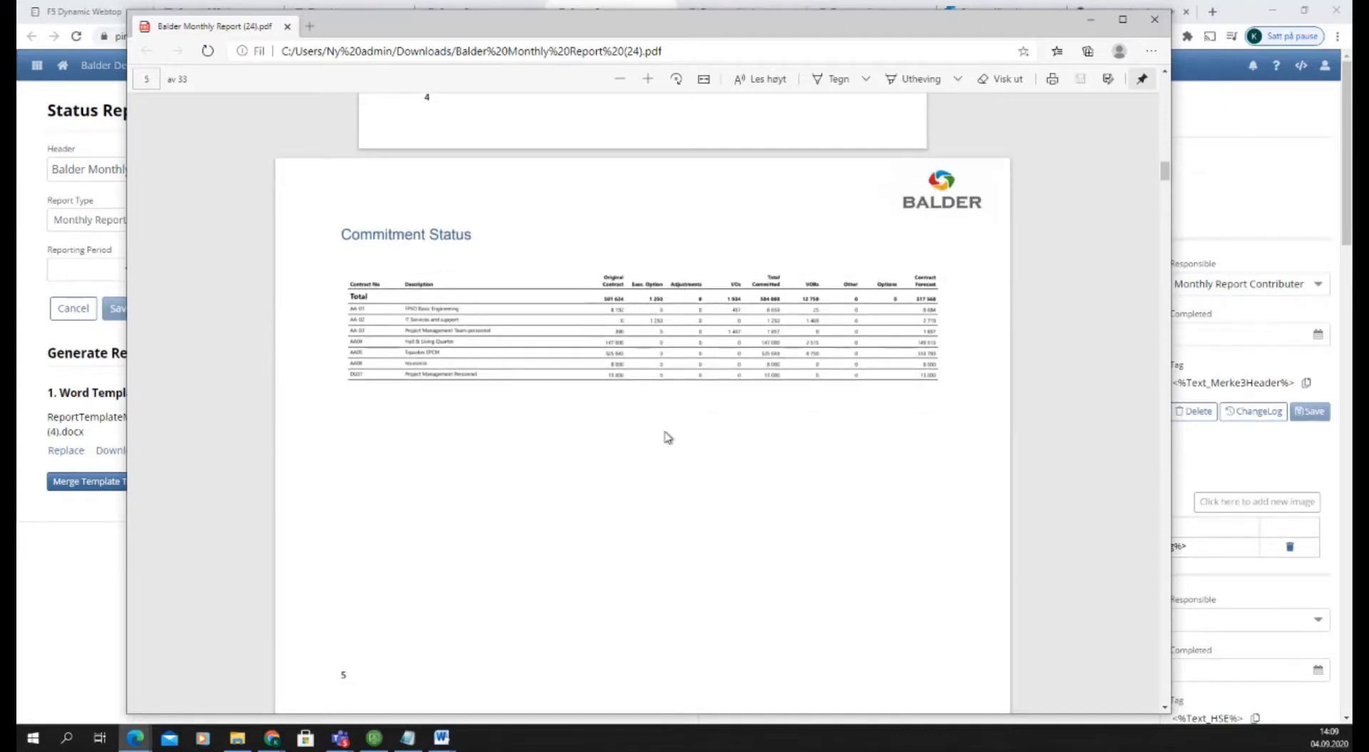
pyautogui.scroll(-8, 667, 436)
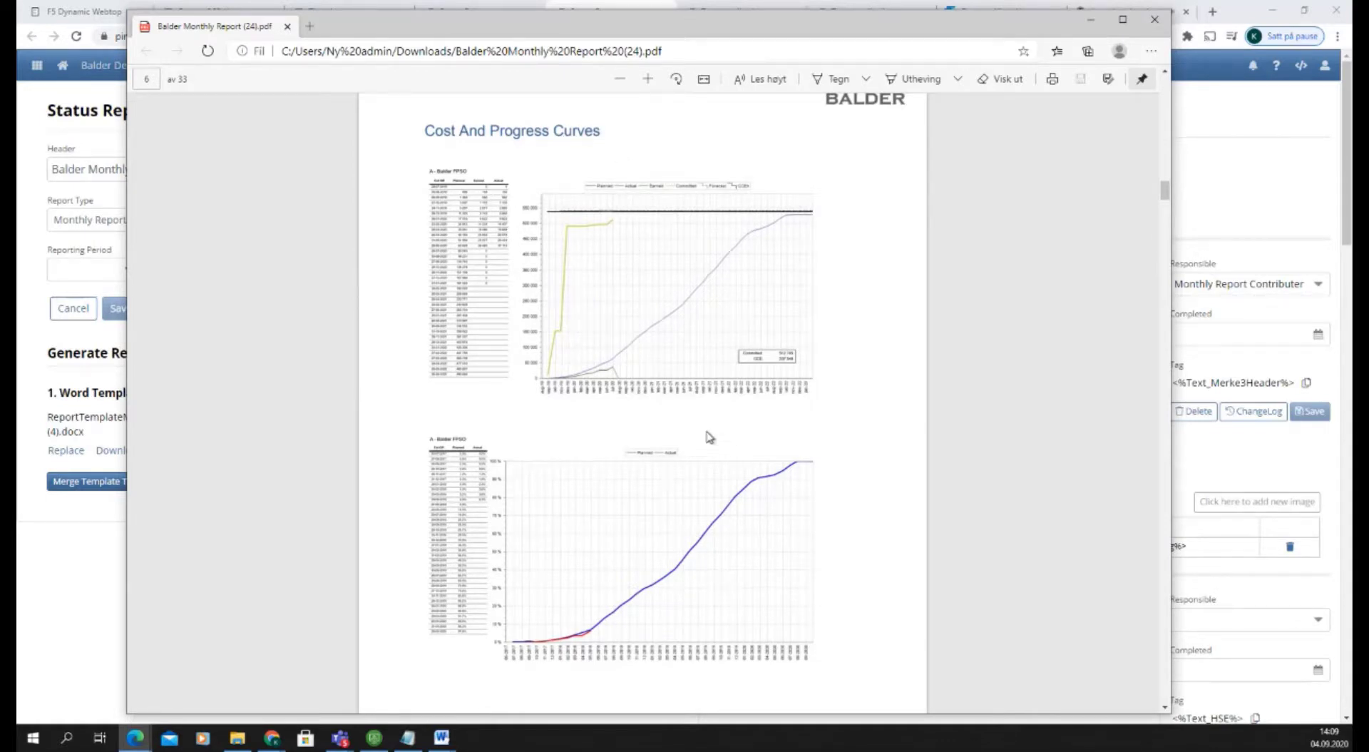
pyautogui.scroll(-10, 709, 436)
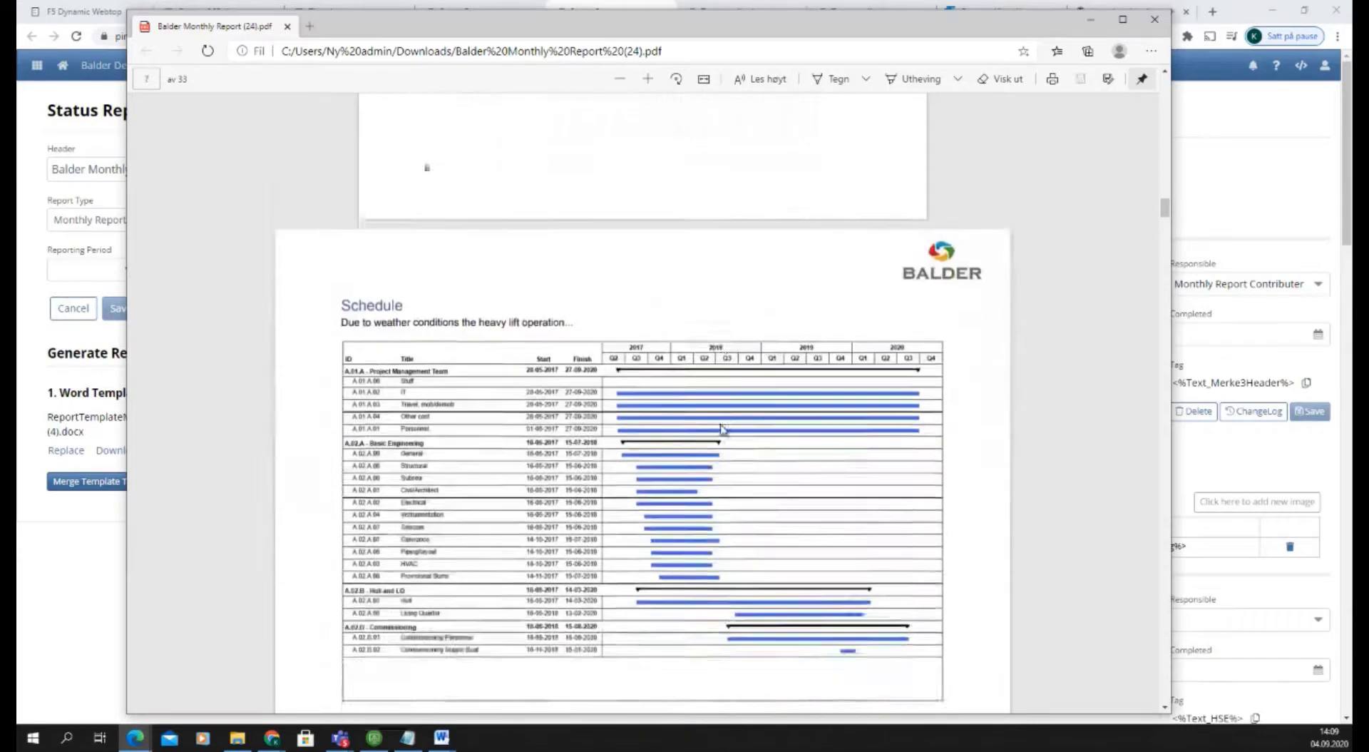
pyautogui.scroll(-2, 722, 428)
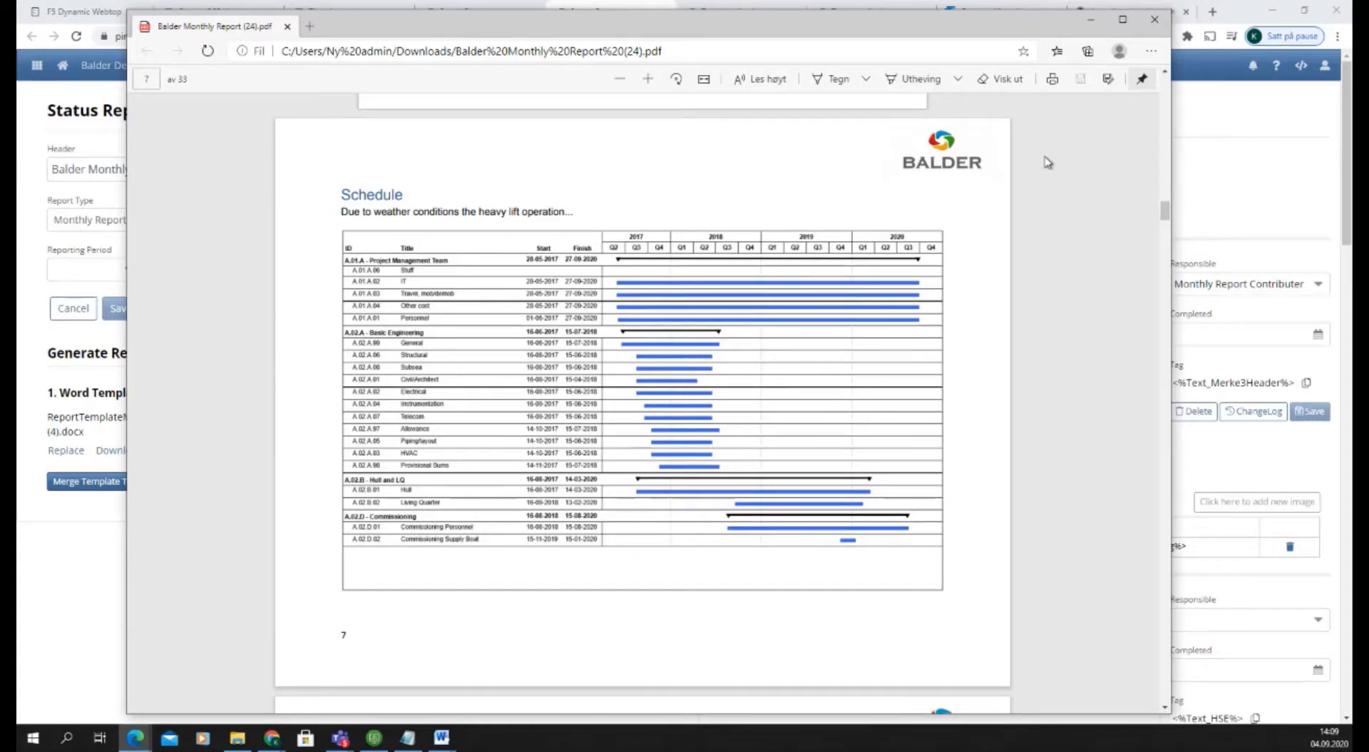
pyautogui.click(1151, 26)
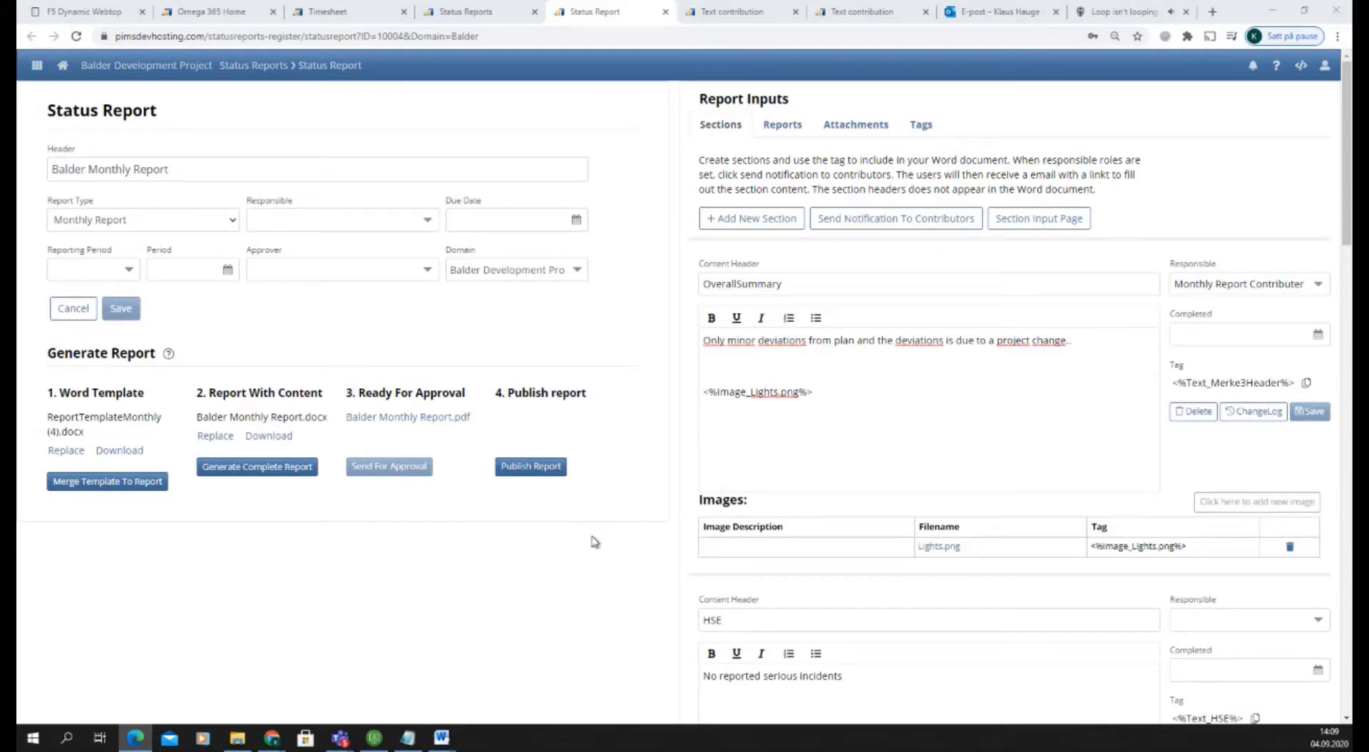
# View the report's attachments, and return to the sections to examine the <%Image_Lights.png%> tag in the OverallSummary text
pyautogui.click(857, 133)
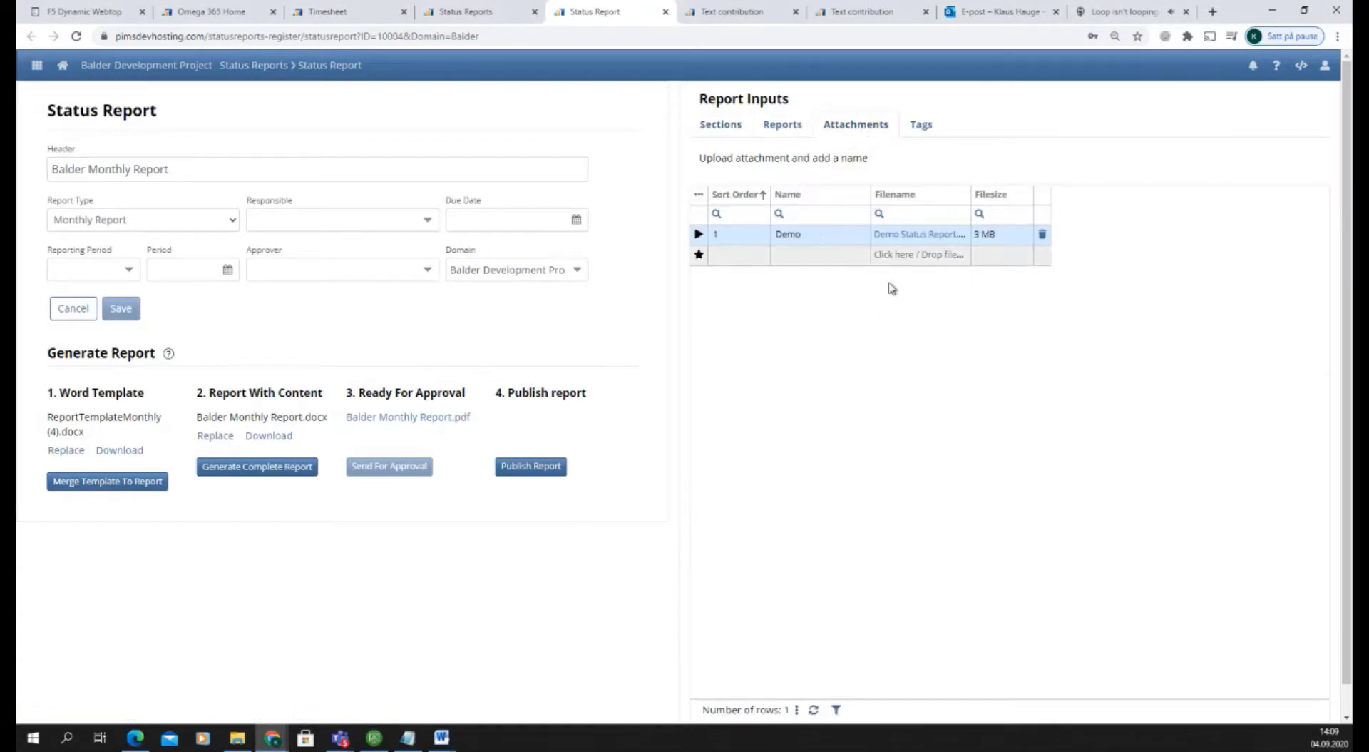
pyautogui.click(739, 130)
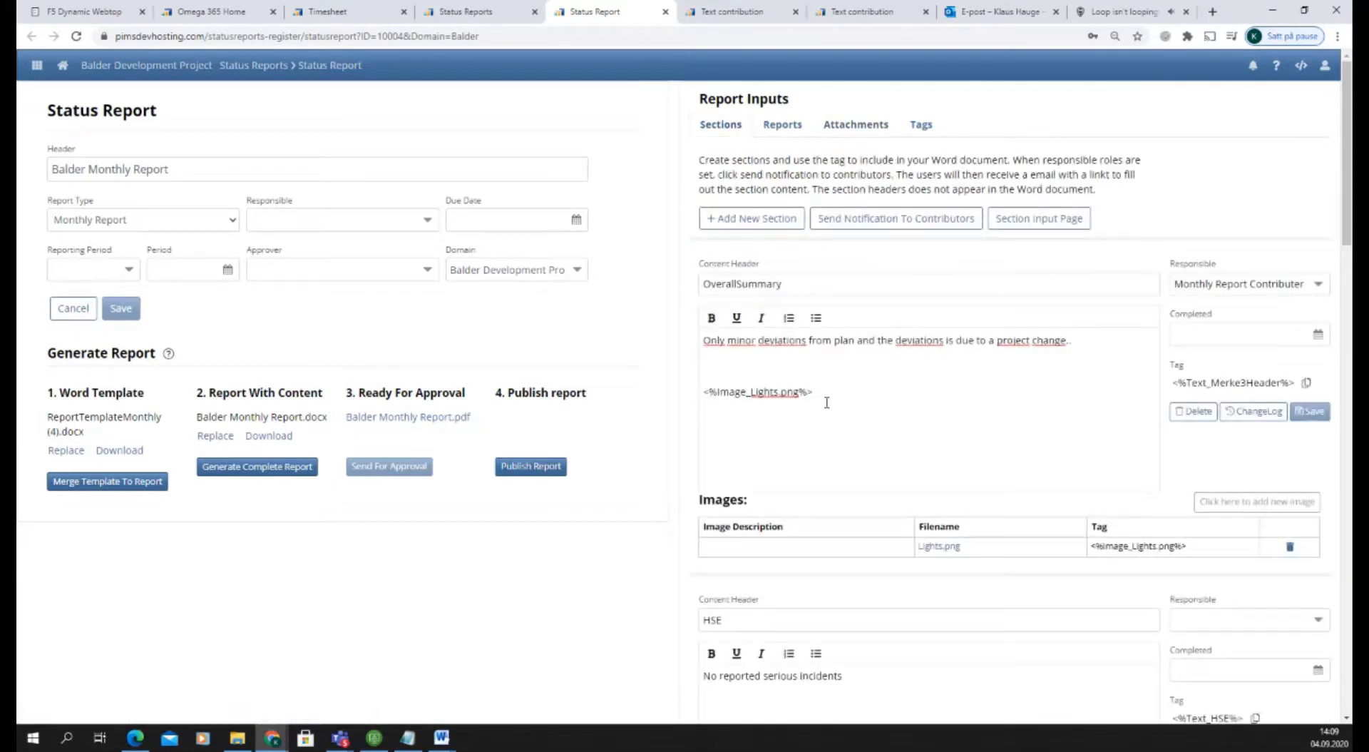
pyautogui.moveTo(819, 395); pyautogui.dragTo(803, 452)
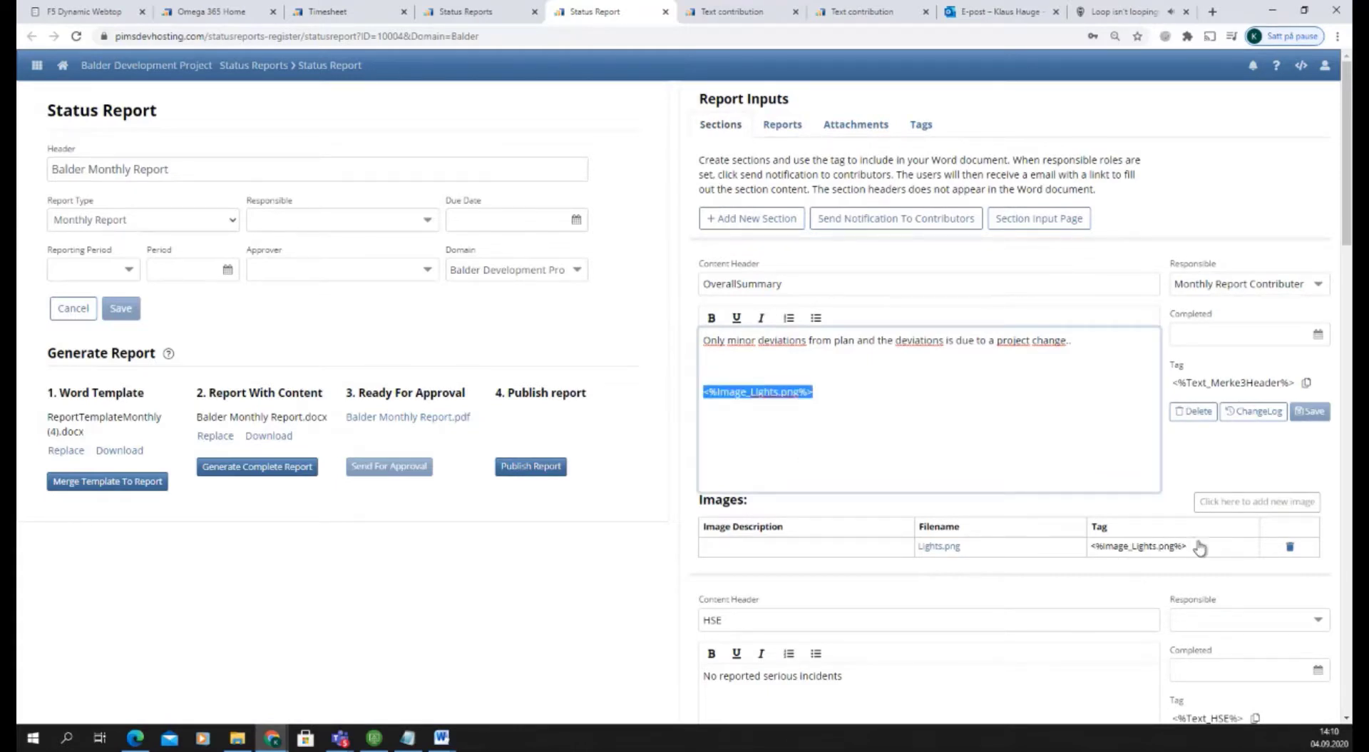
pyautogui.click(848, 405)
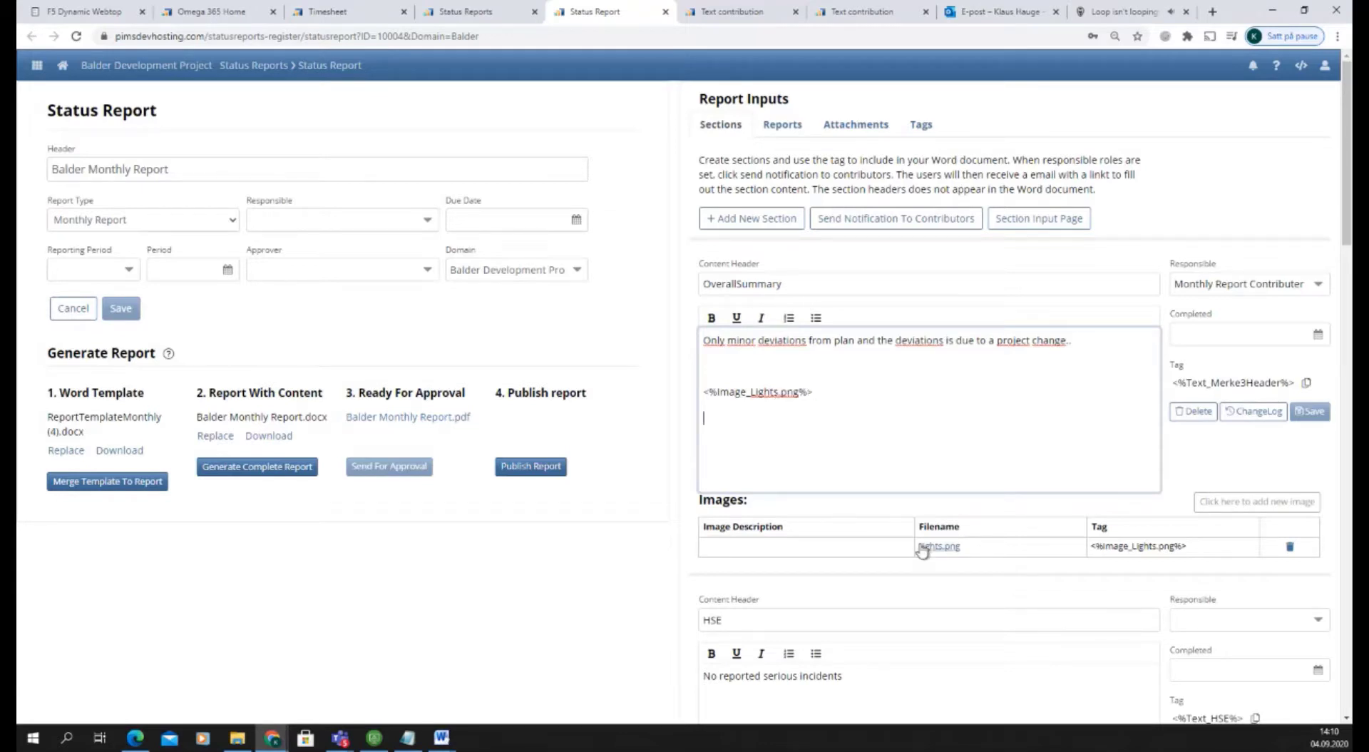
pyautogui.click(998, 402)
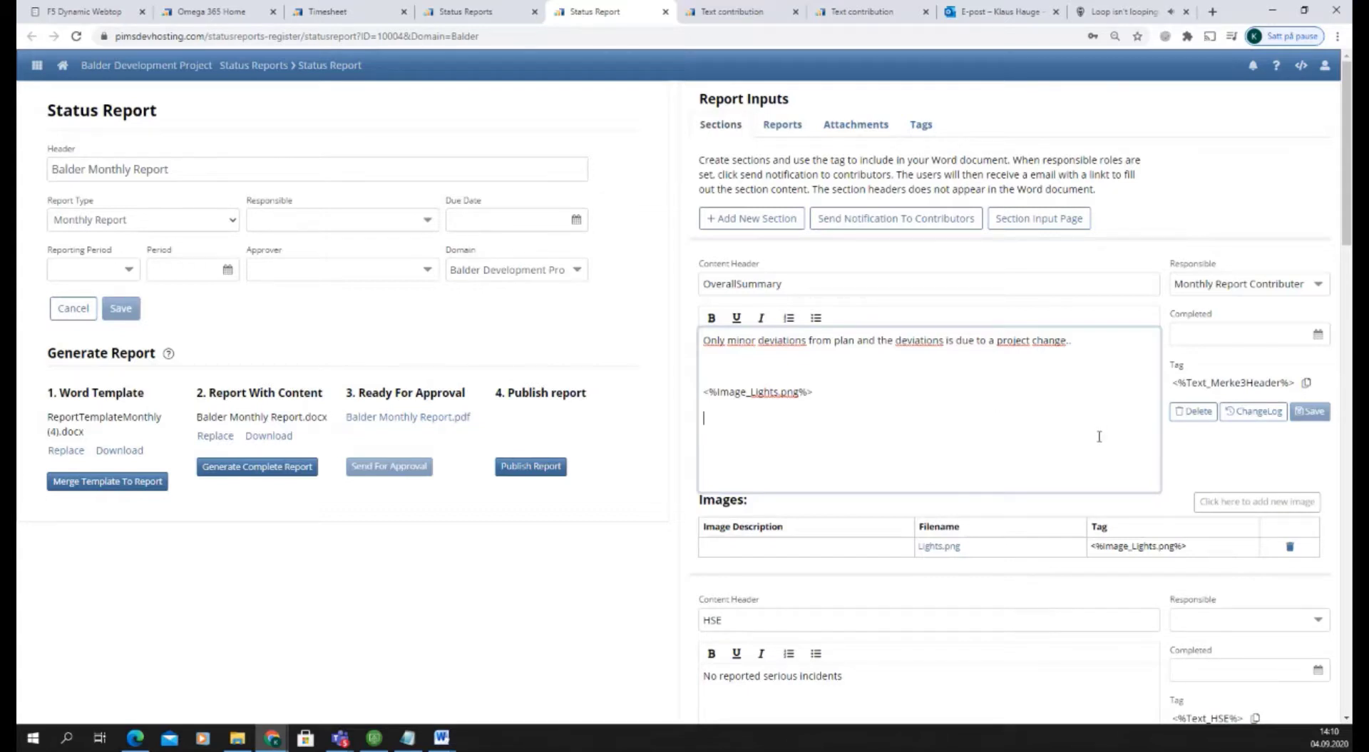
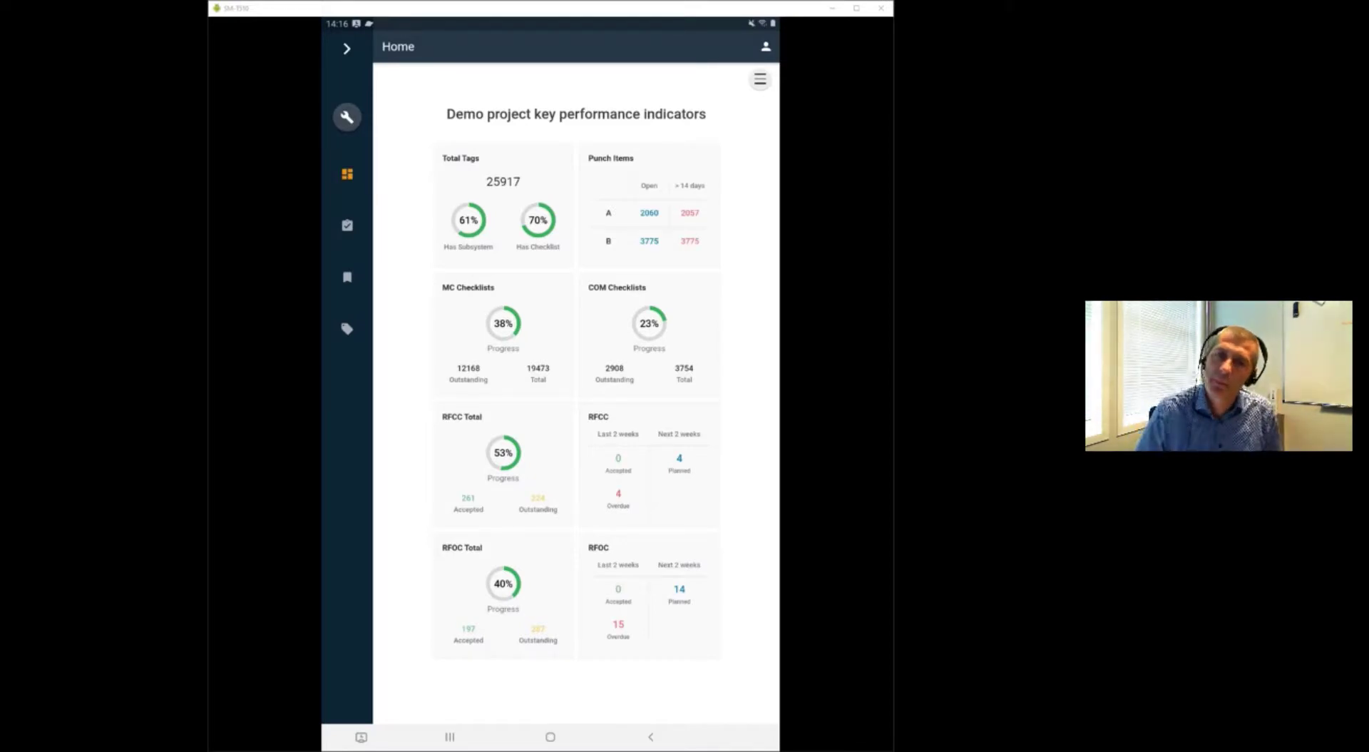
# View the dashboard's punch items chart by discipline for late items, with the list of available dashboard reports
pyautogui.scroll(-15, 576, 392)
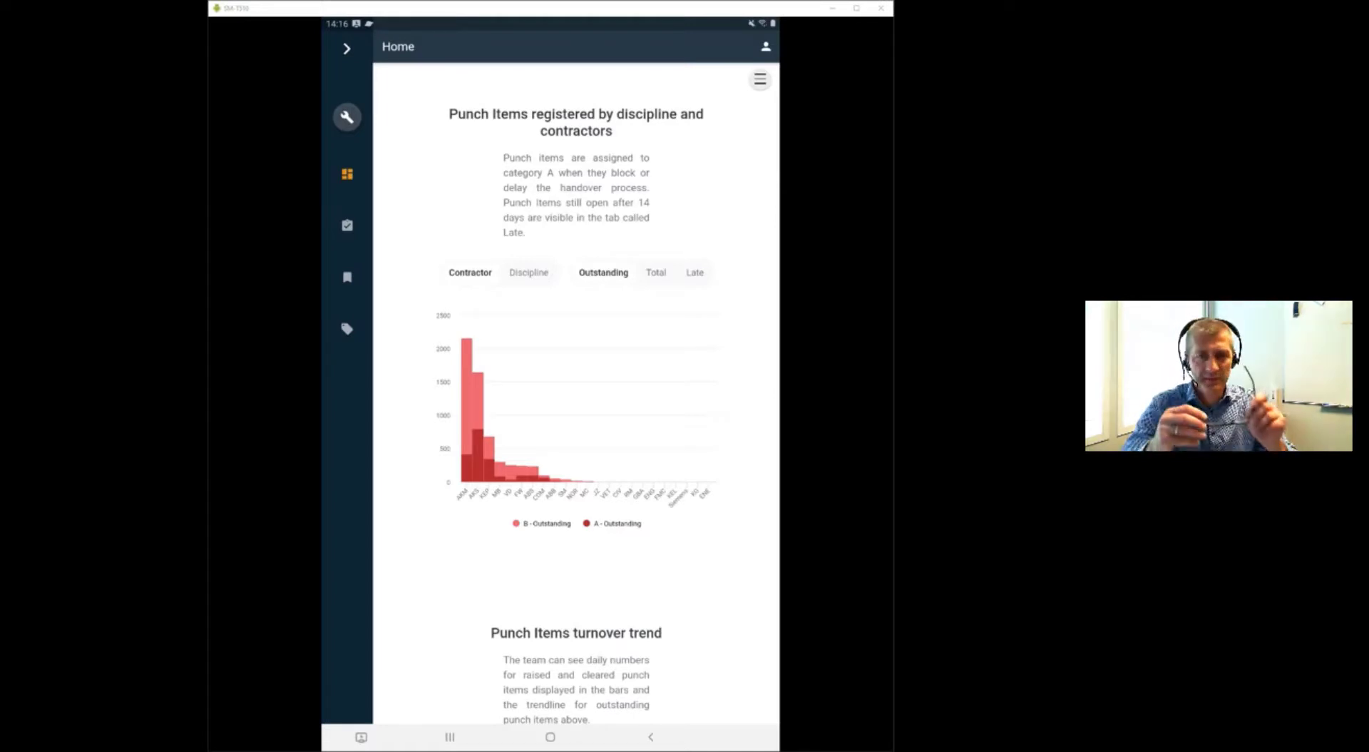
pyautogui.click(528, 272)
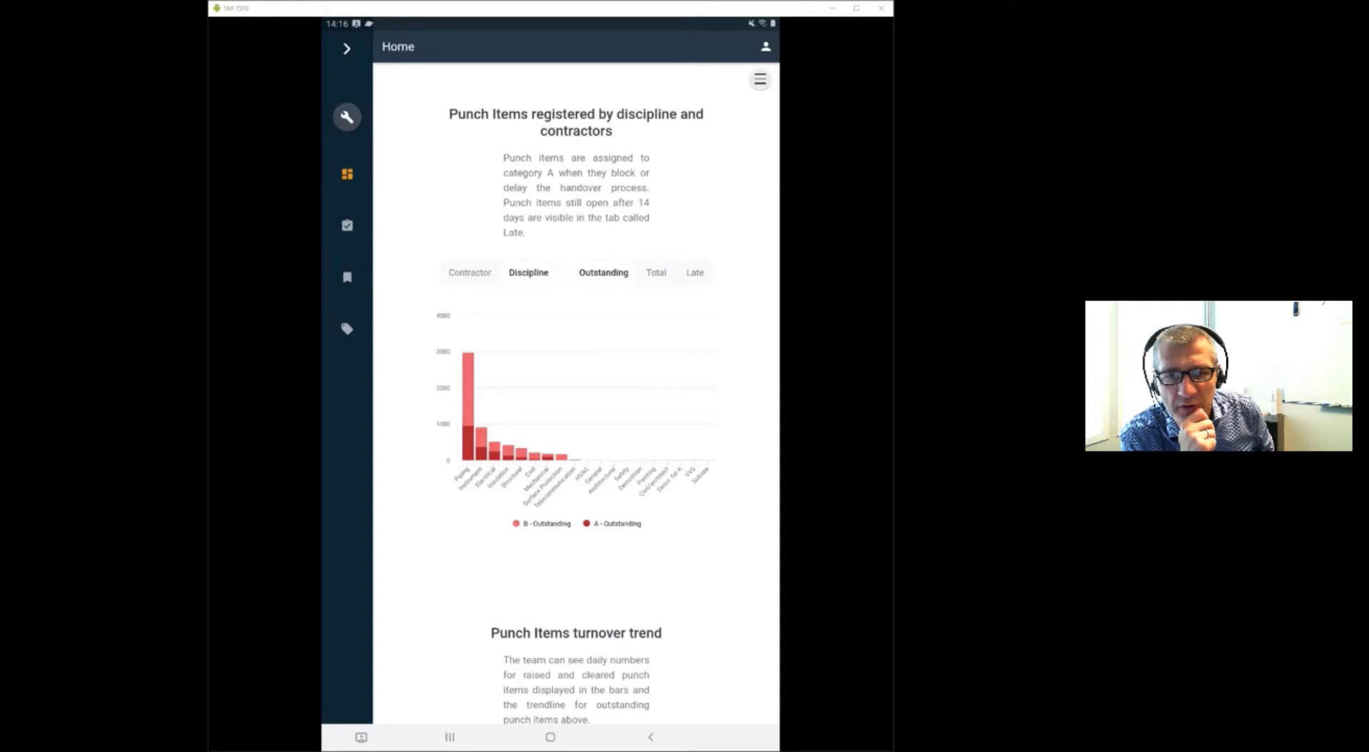
pyautogui.click(695, 273)
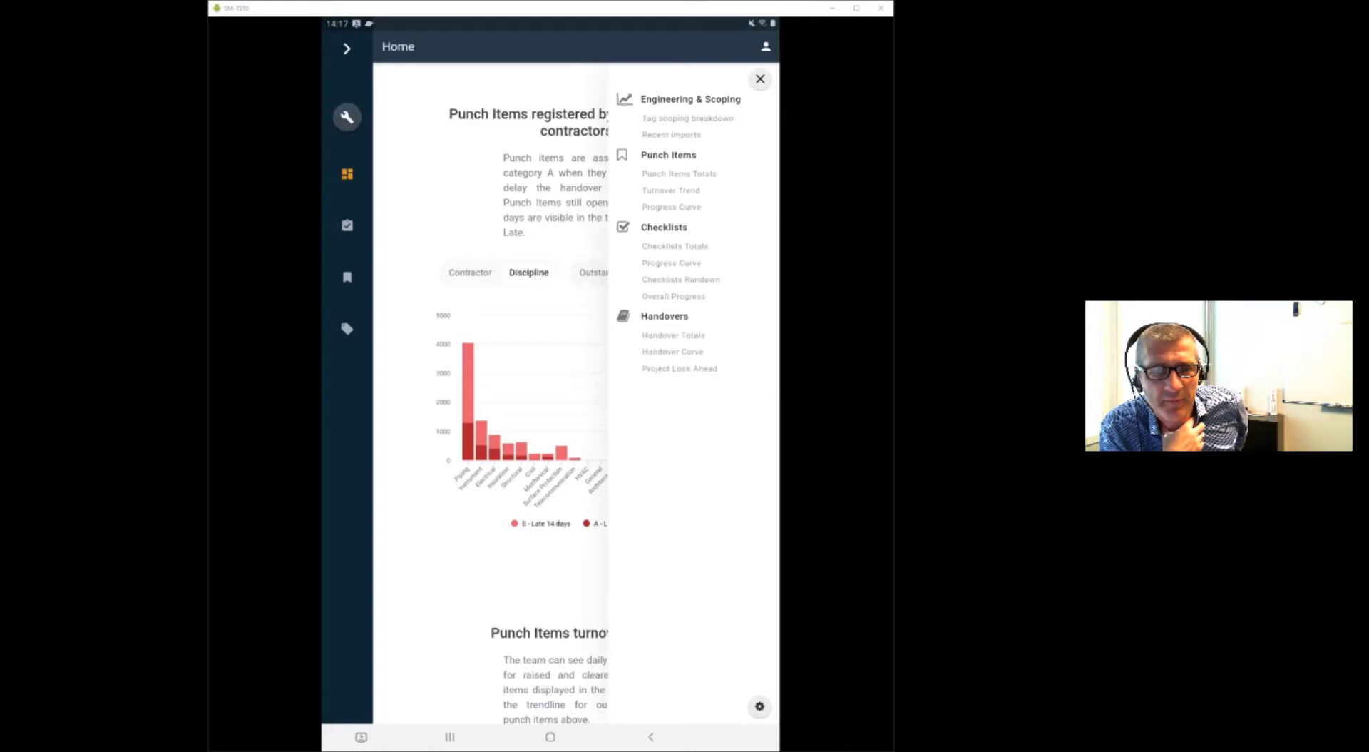
# Open the checklists, switch to the Commissioning module and return to Mechanical Completion
pyautogui.click(347, 225)
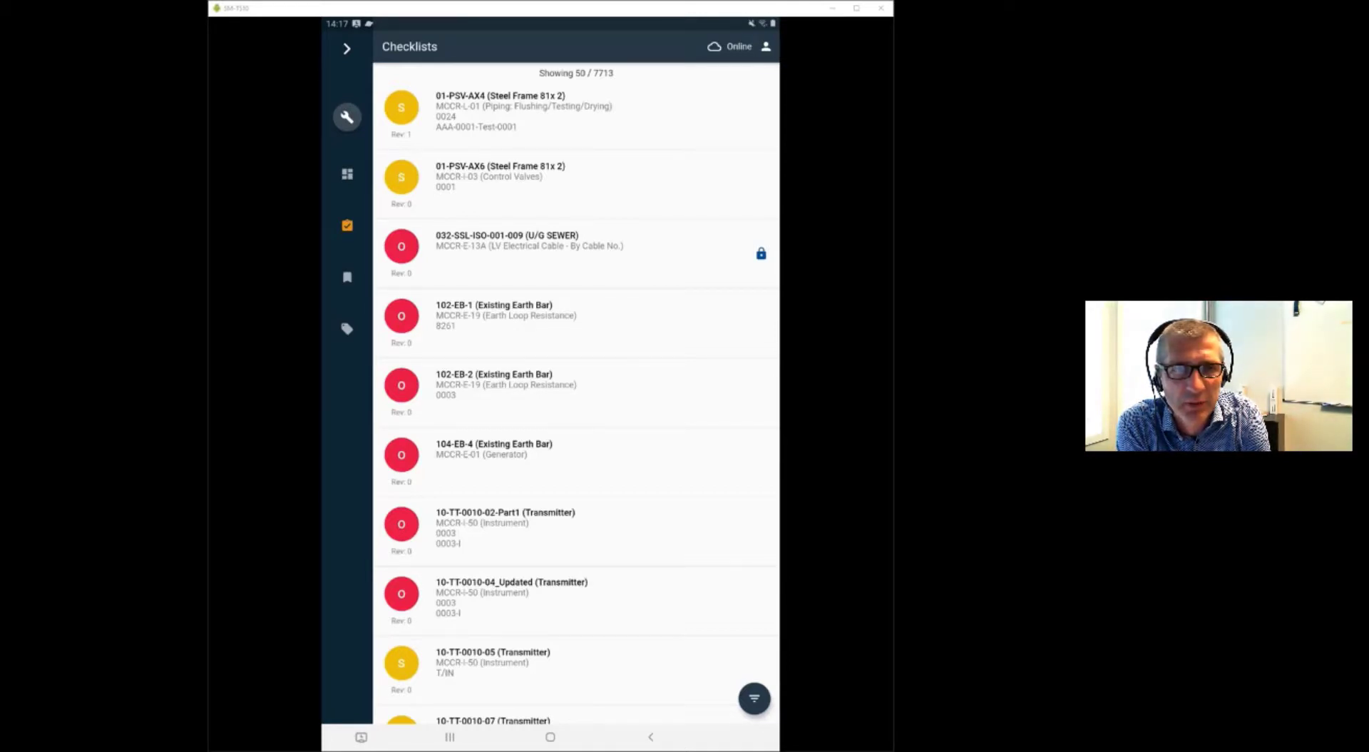
pyautogui.click(347, 49)
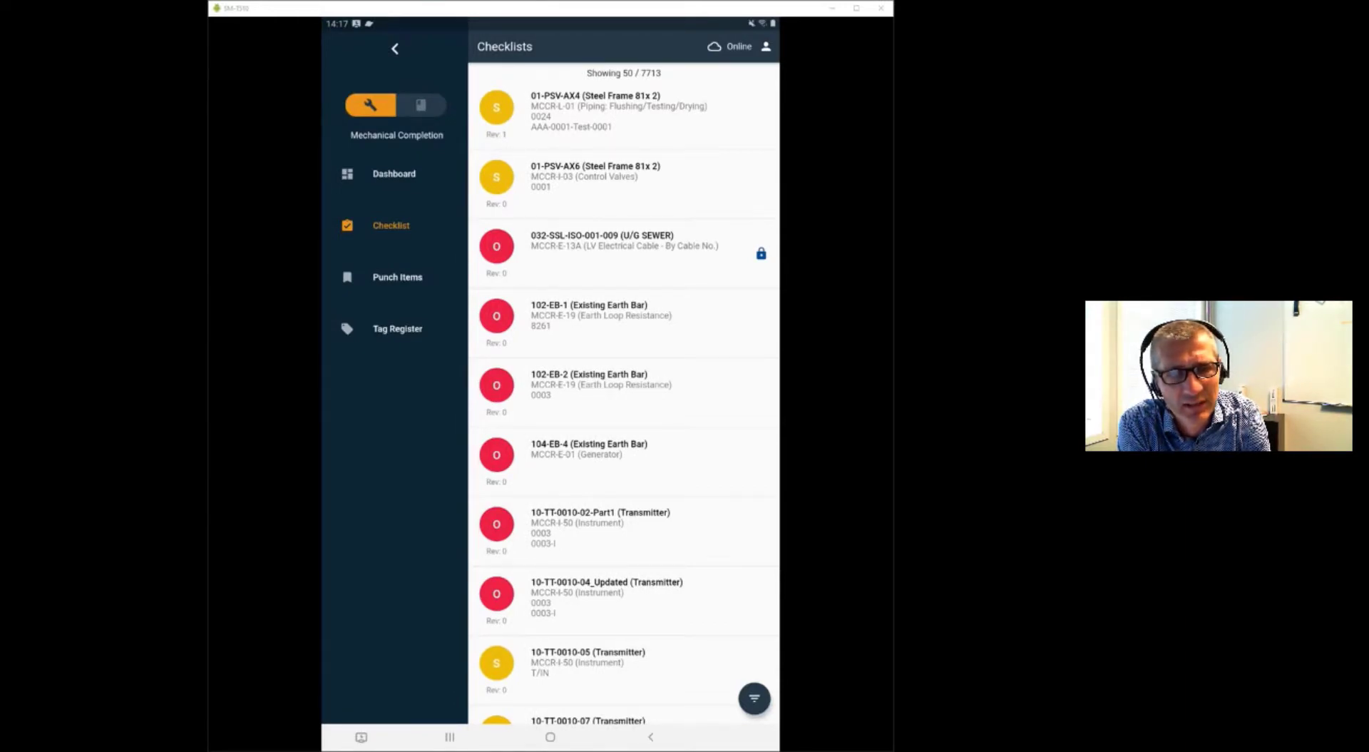
pyautogui.click(421, 105)
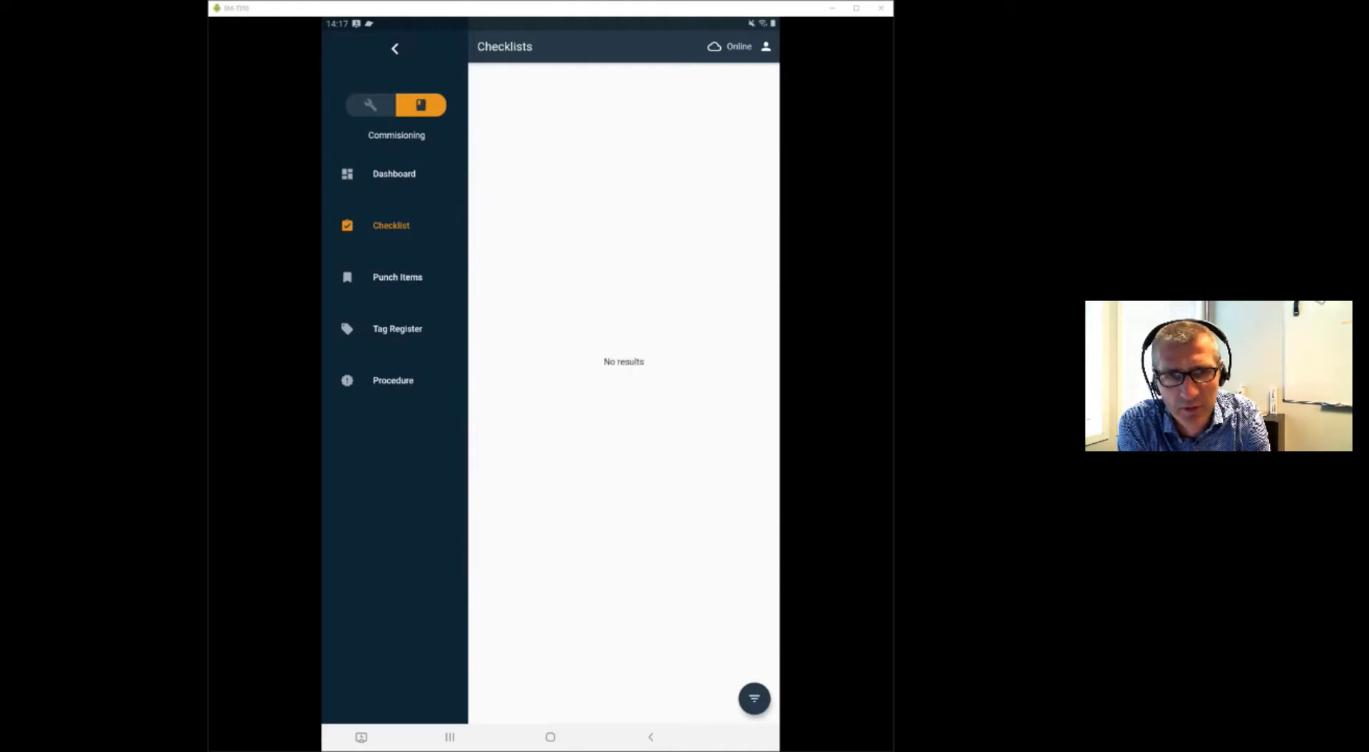
pyautogui.click(370, 105)
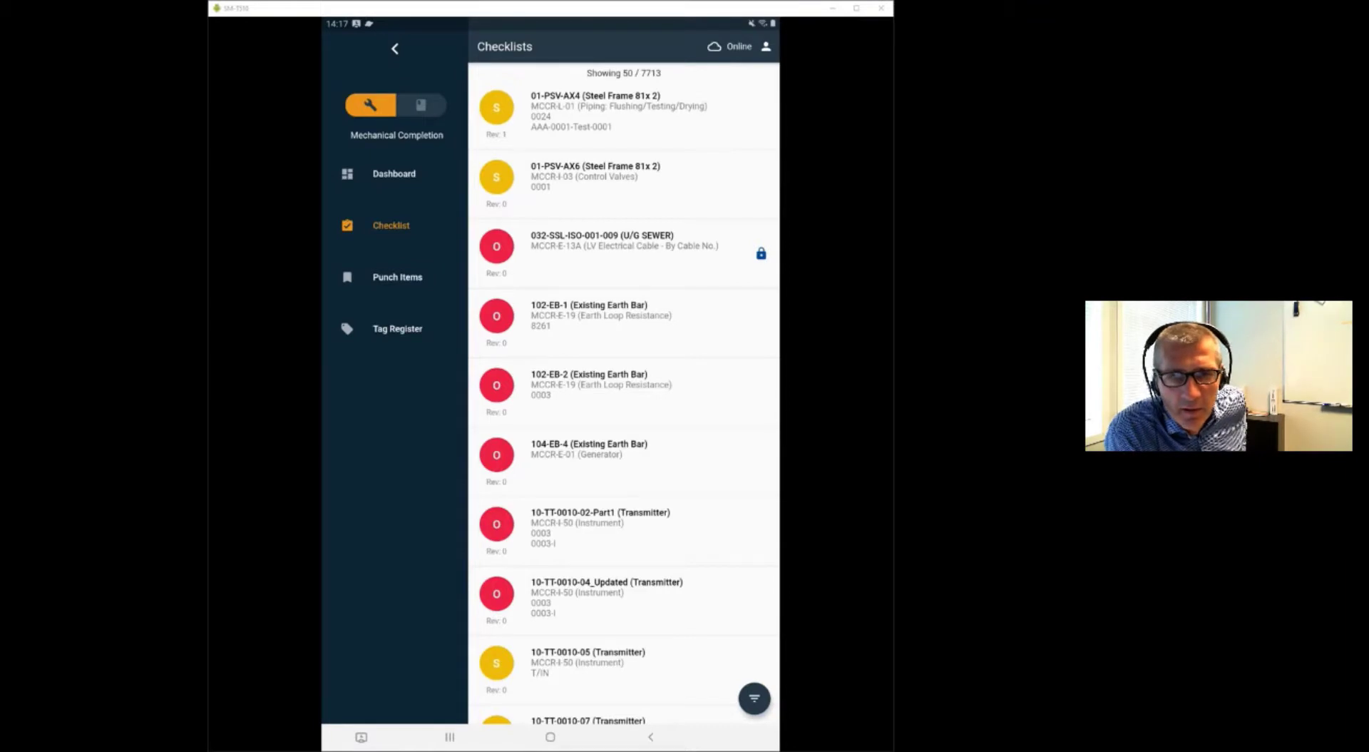
pyautogui.click(394, 49)
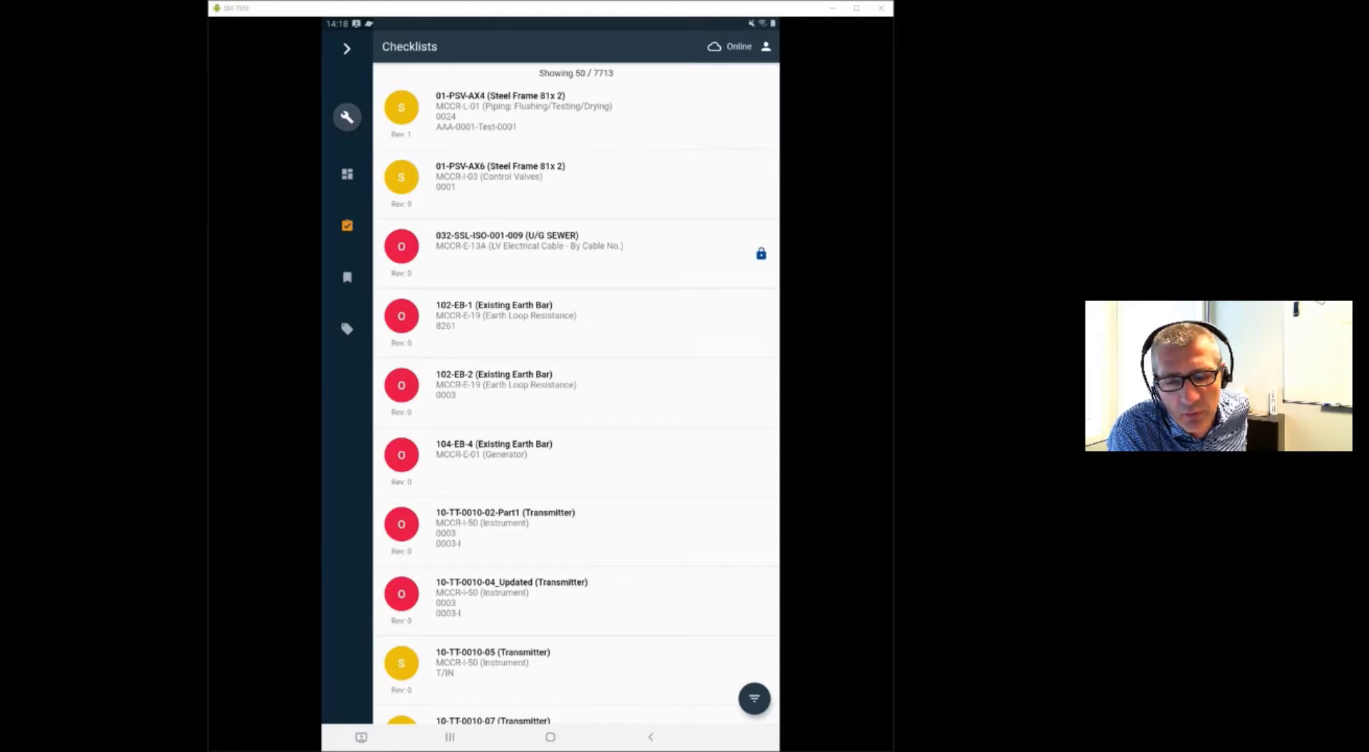
# Open the checklist filter and search the outstanding checklists for 200
pyautogui.click(754, 698)
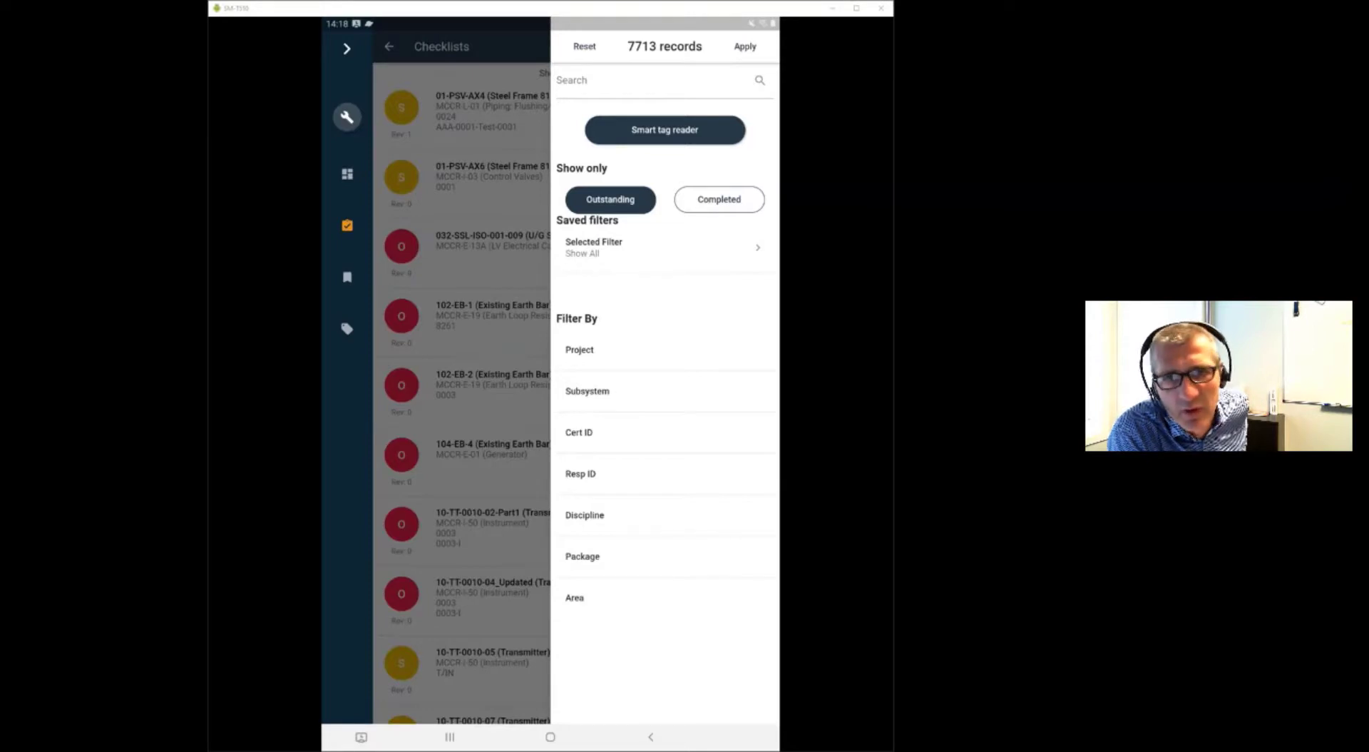
pyautogui.click(641, 81)
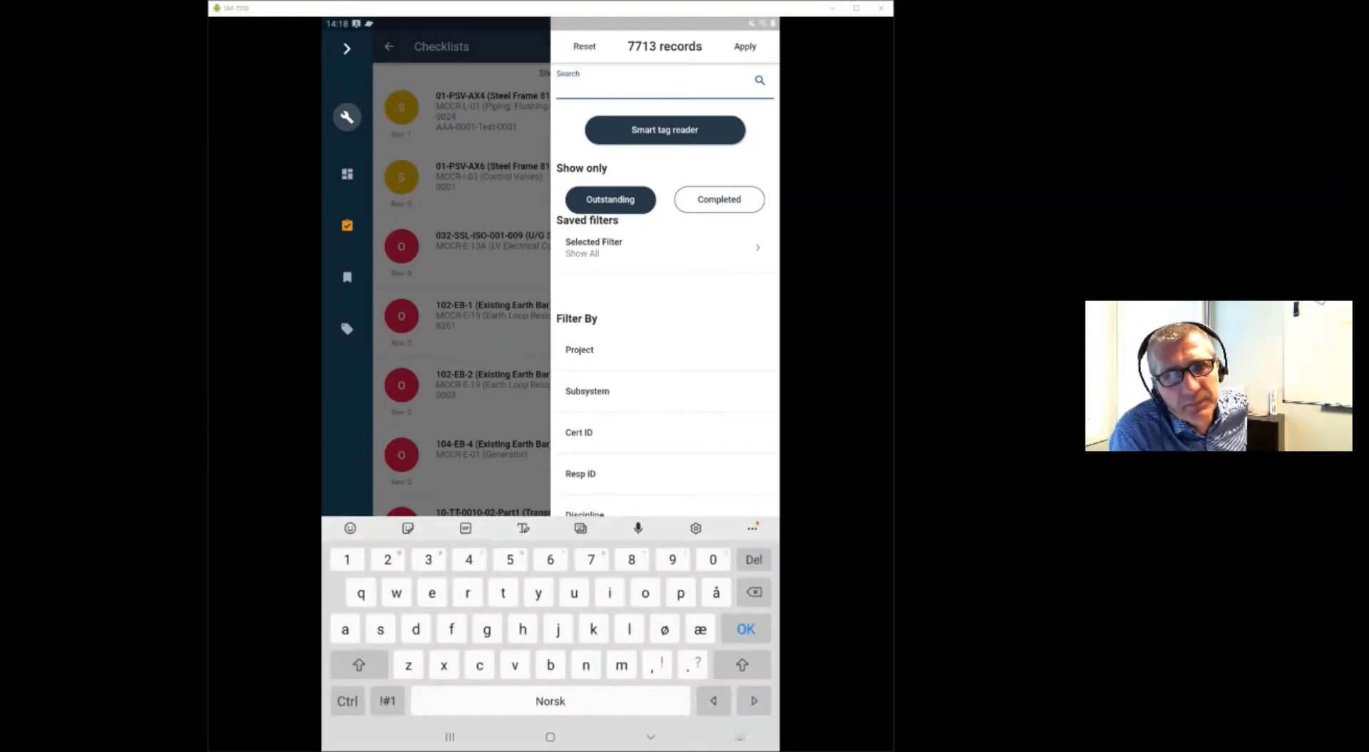
pyautogui.write('200')
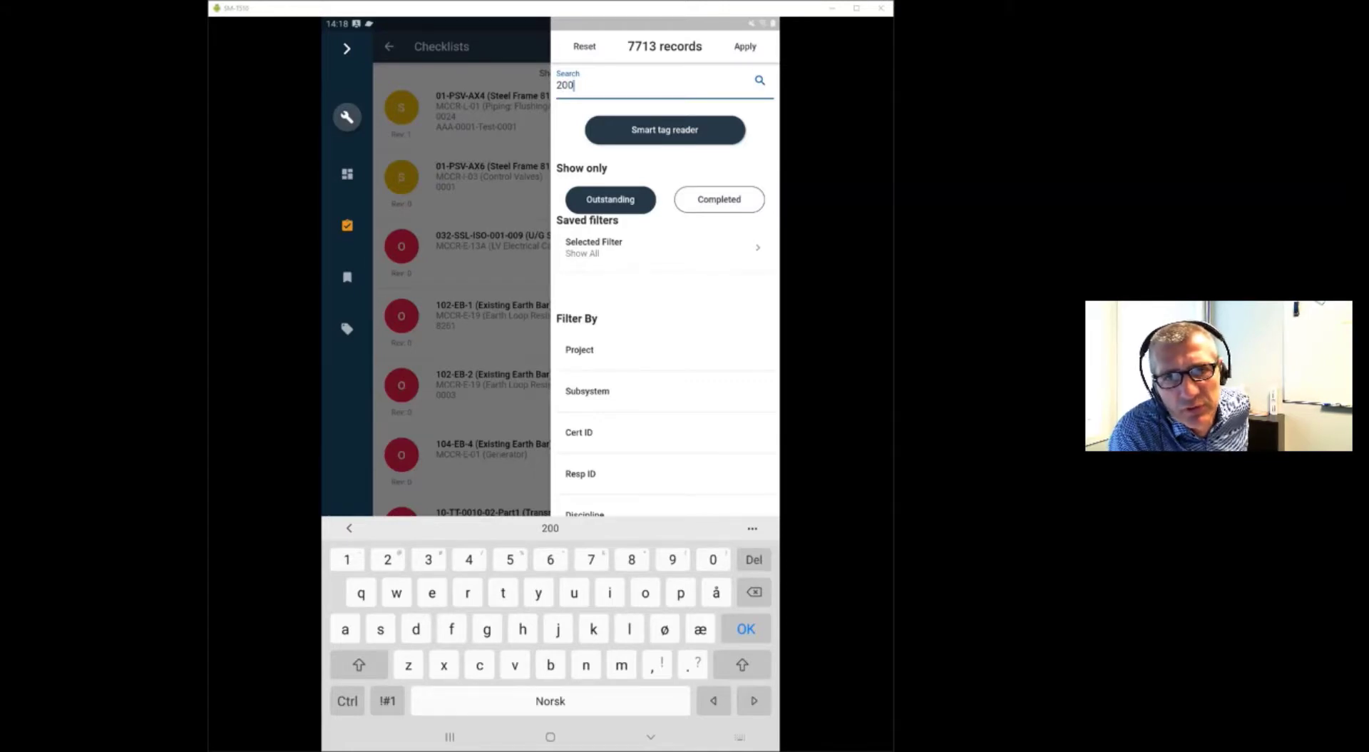
pyautogui.press('Return')
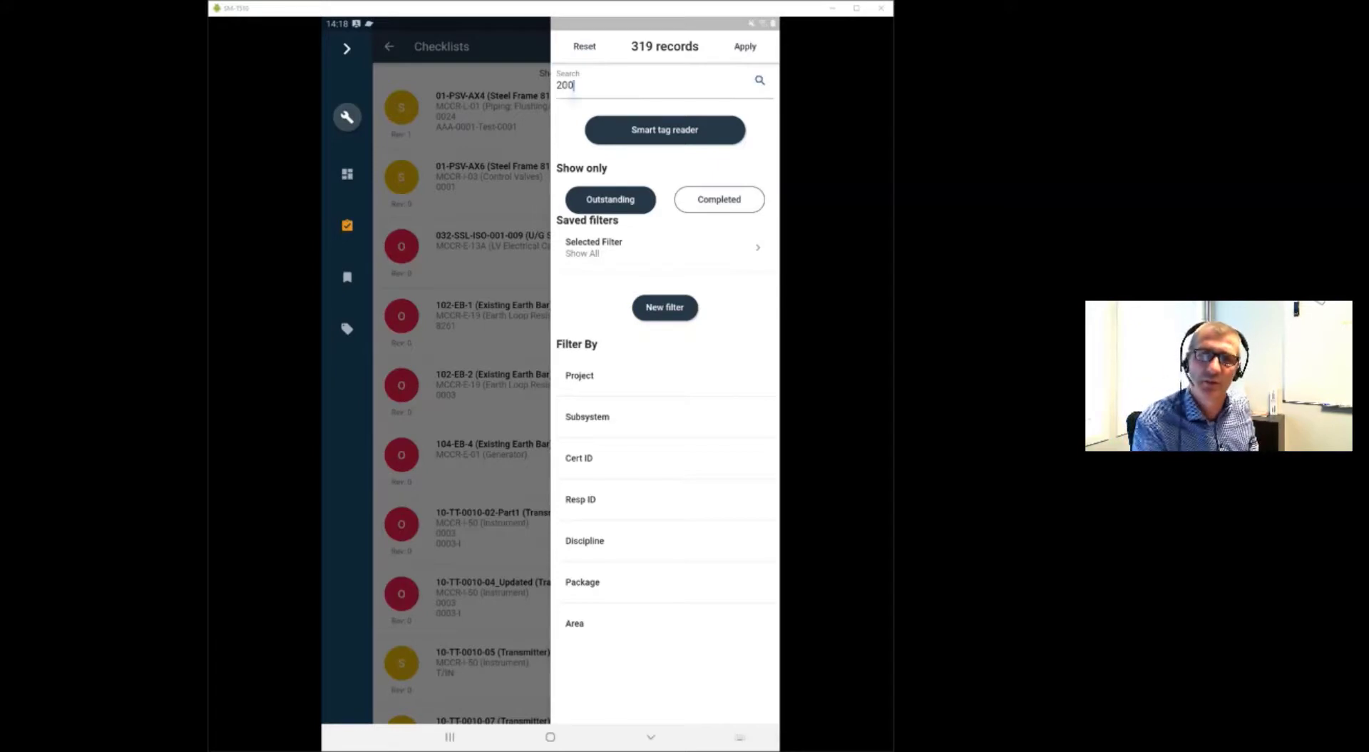
# Clear the search text from the checklist filter and refresh the record selection
pyautogui.click(570, 85)
pyautogui.press('BackSpace')
pyautogui.press('BackSpace')
pyautogui.press('BackSpace')
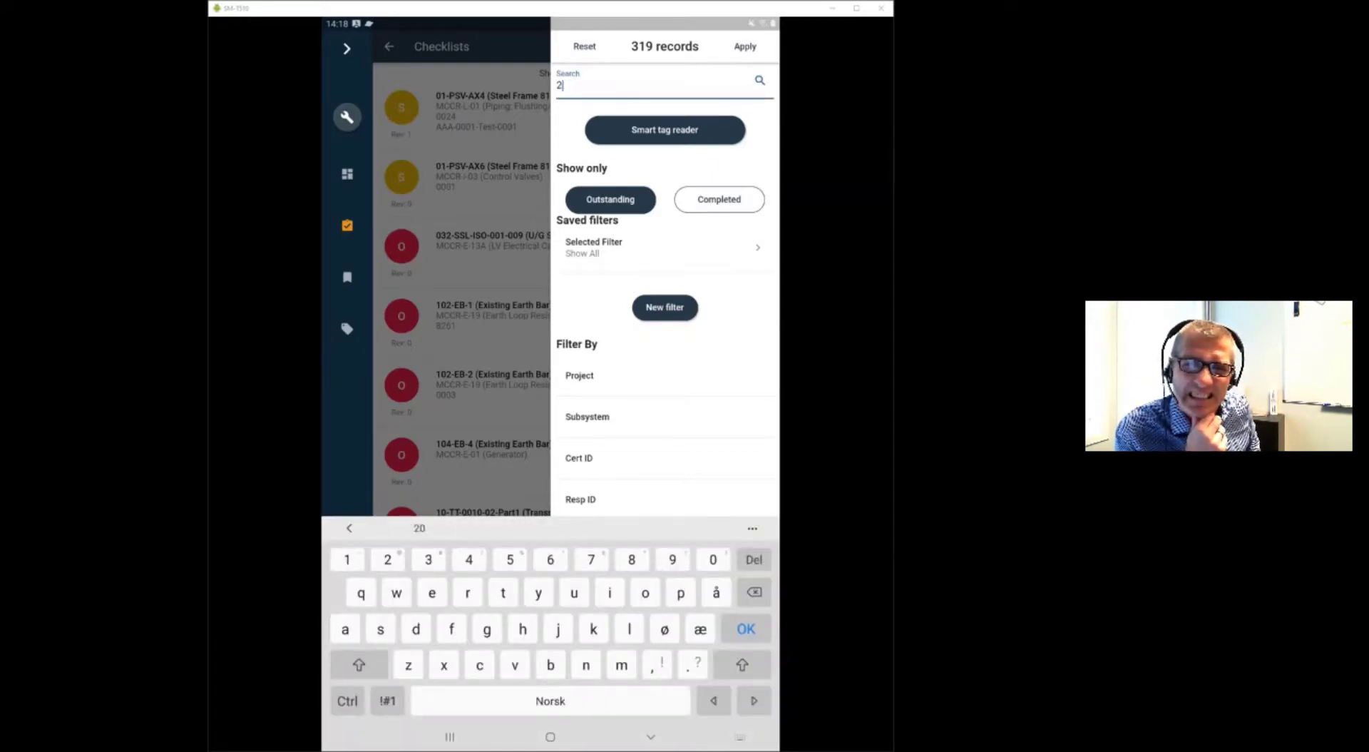
pyautogui.press('Return')
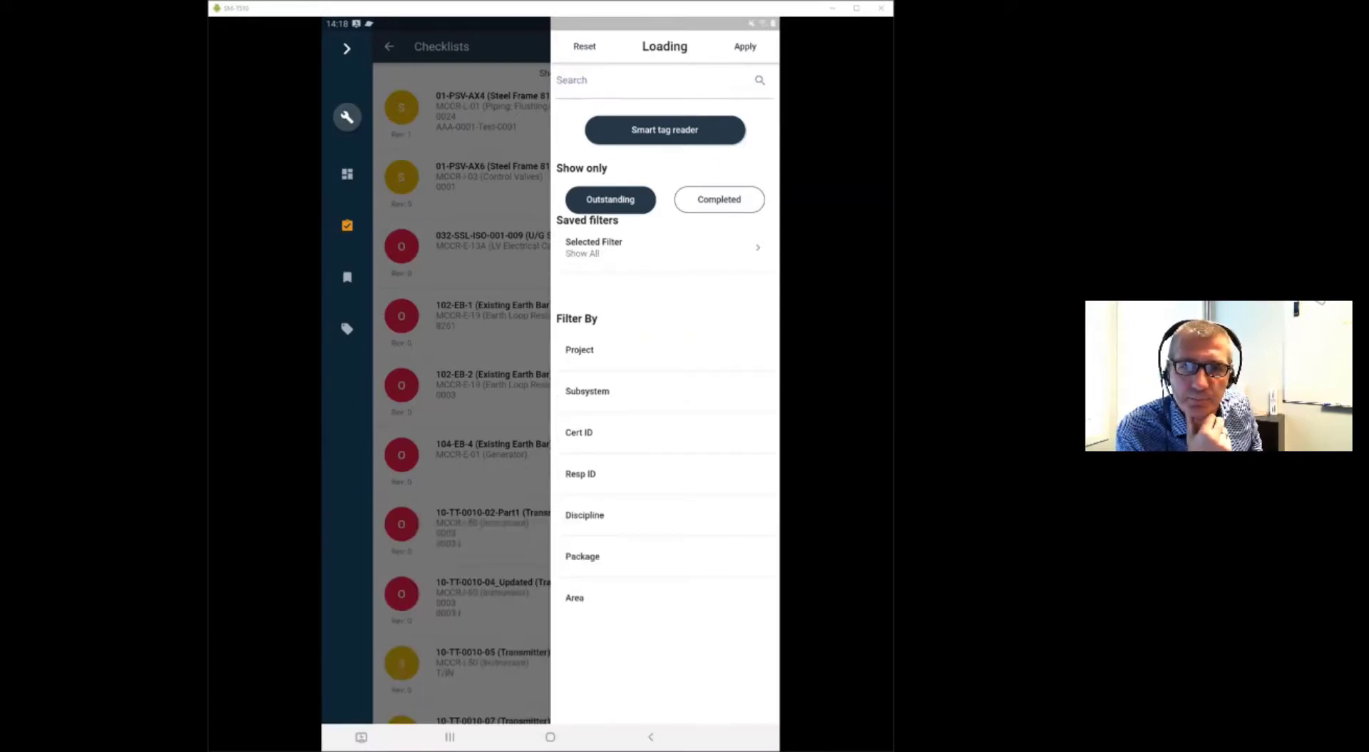
# Search the subsystems for 200 and filter the checklists to subsystems 2006, 2007 and 2008
pyautogui.click(586, 390)
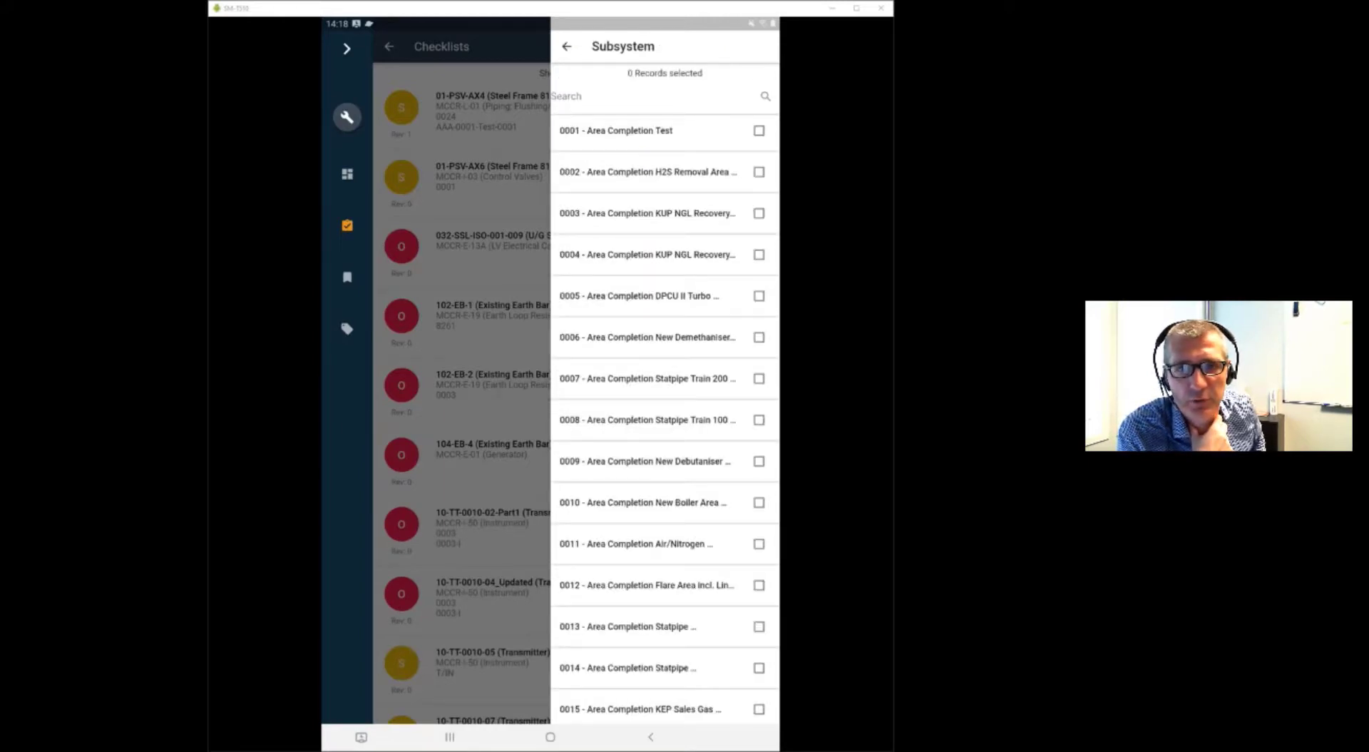
pyautogui.click(642, 96)
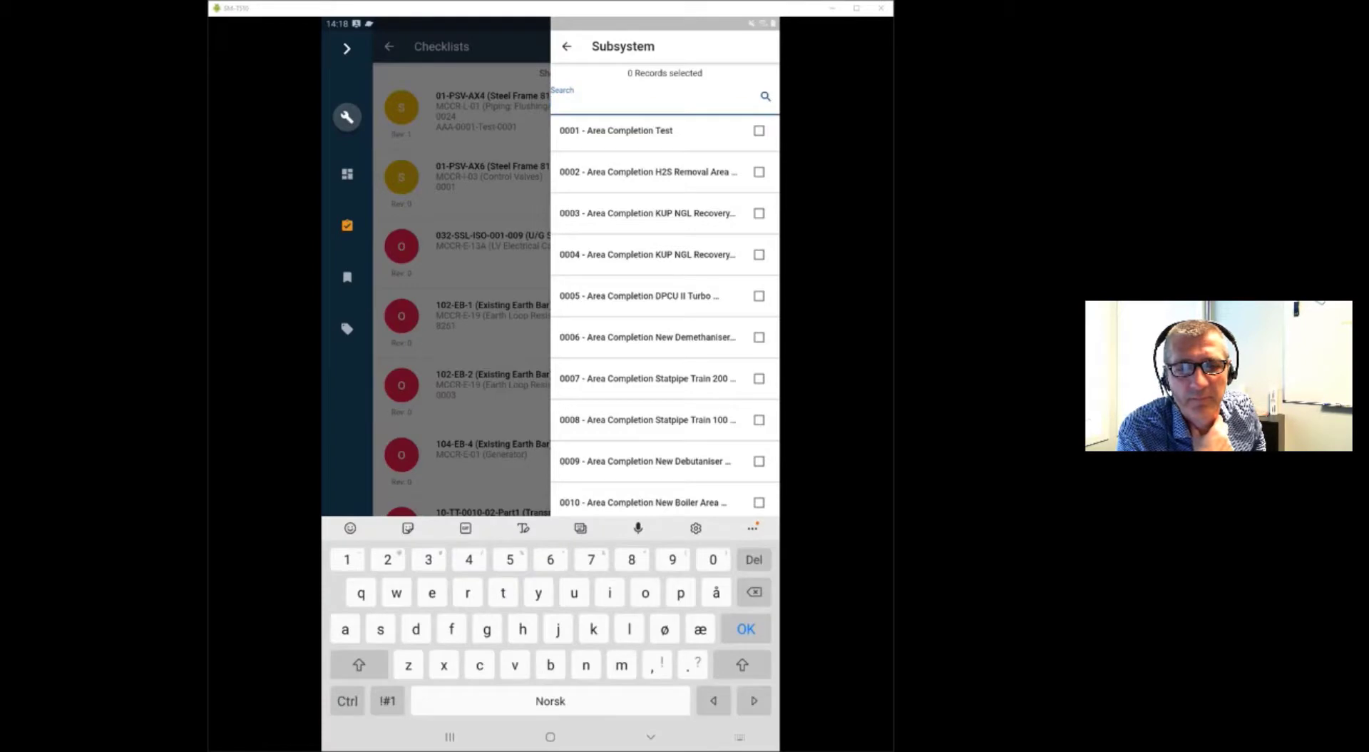
pyautogui.write('200')
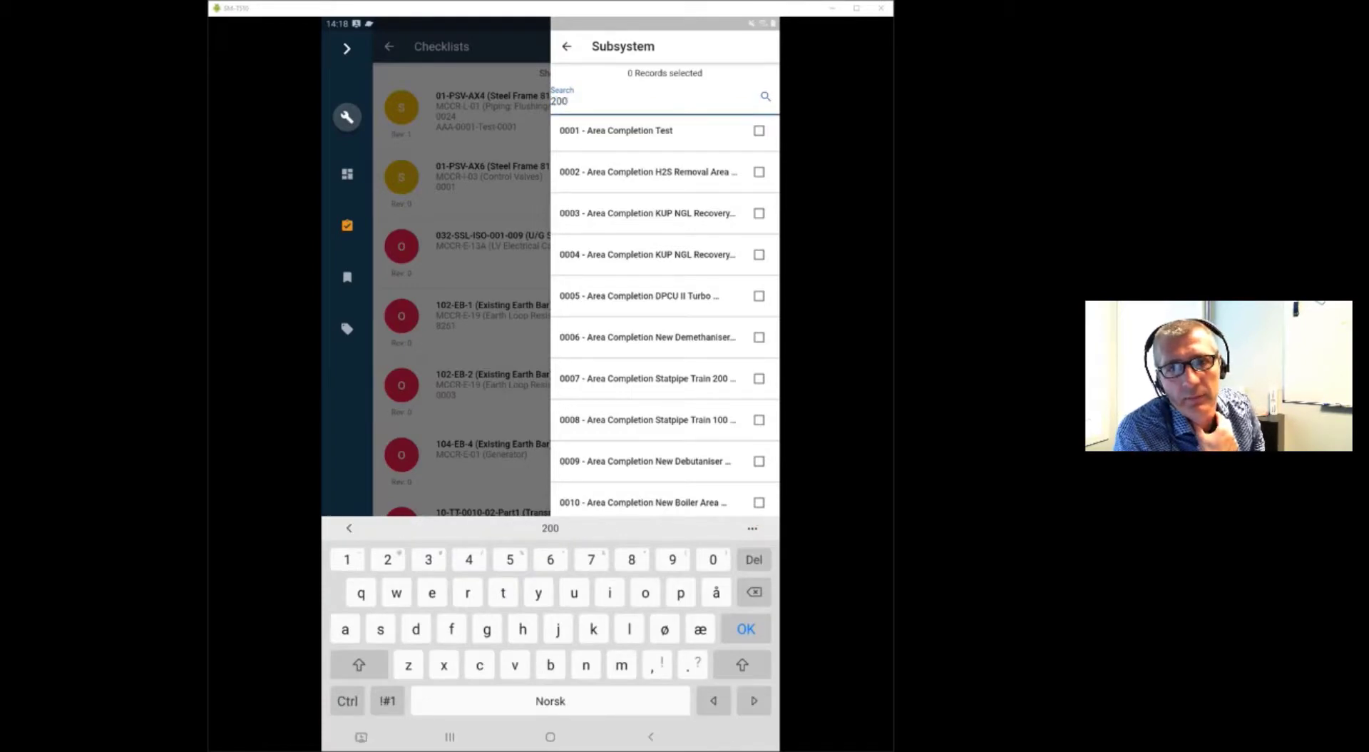
pyautogui.press('Return')
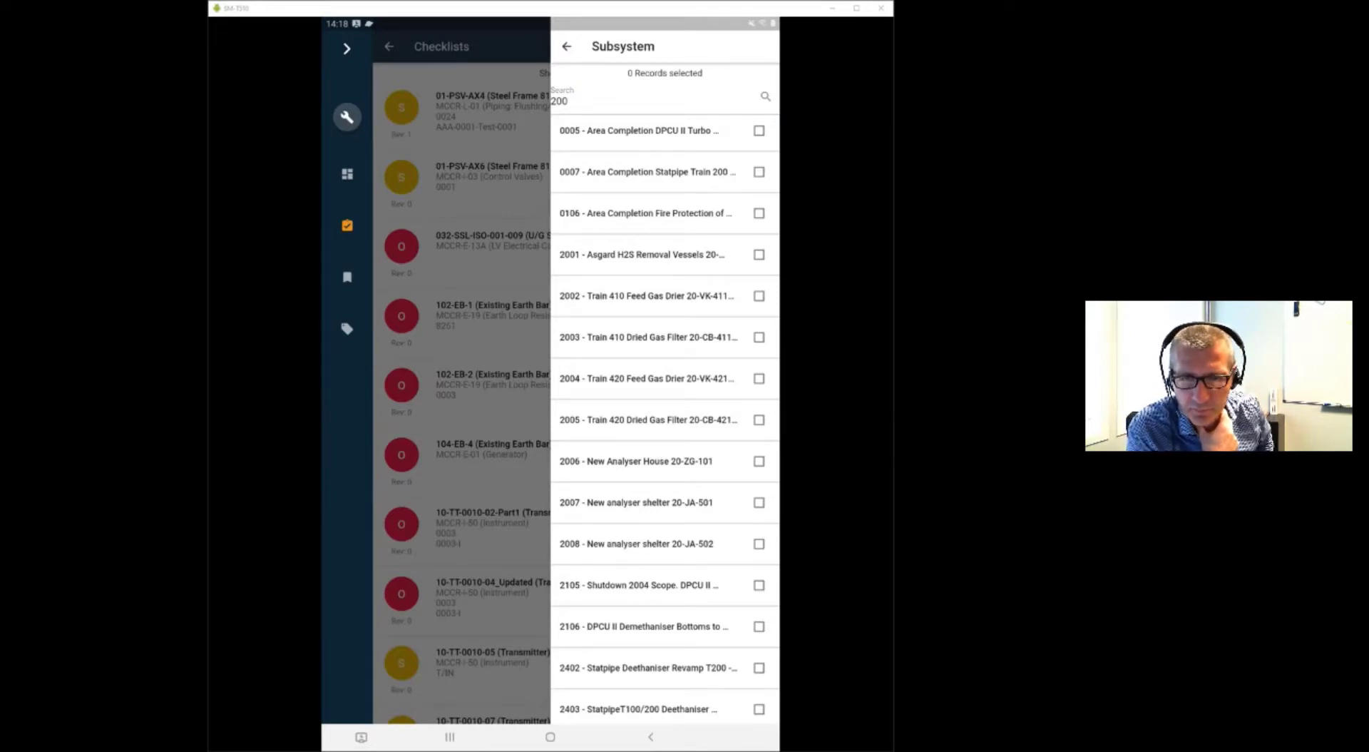
pyautogui.click(759, 461)
pyautogui.click(759, 502)
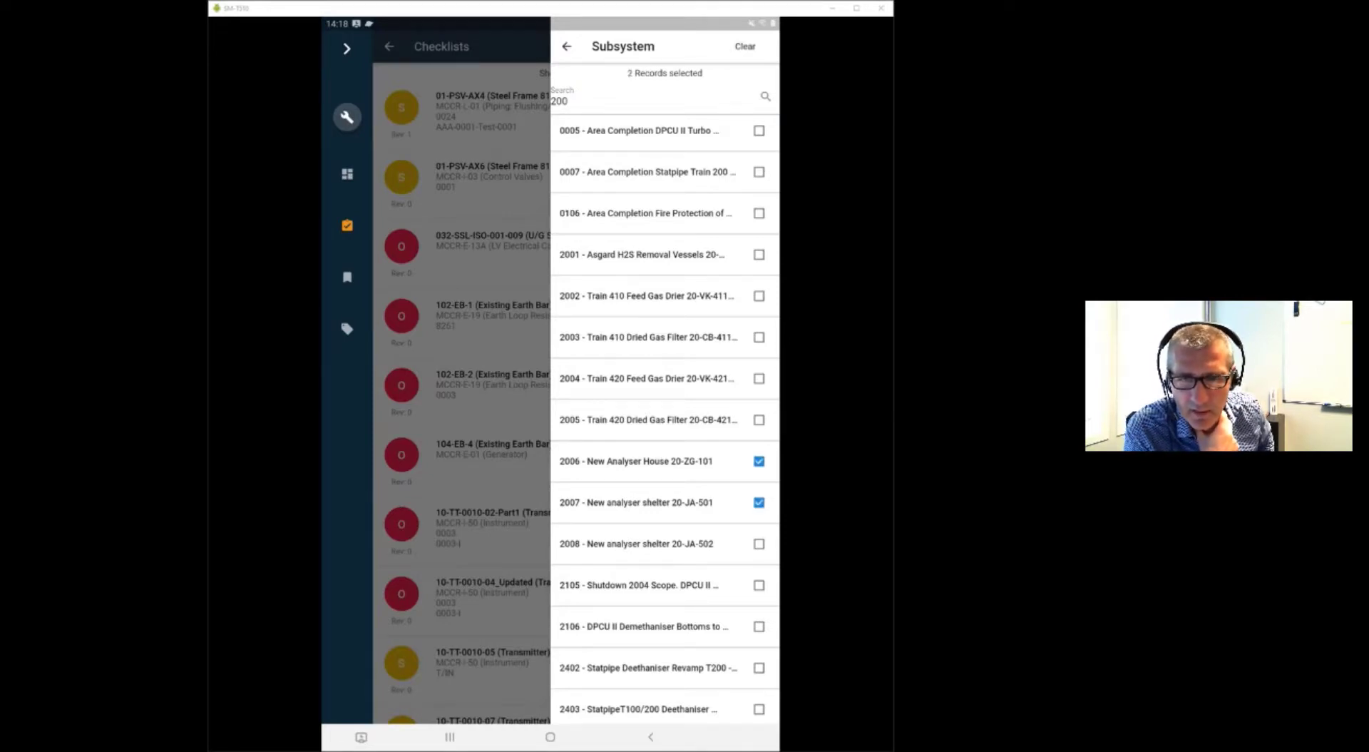
pyautogui.click(759, 543)
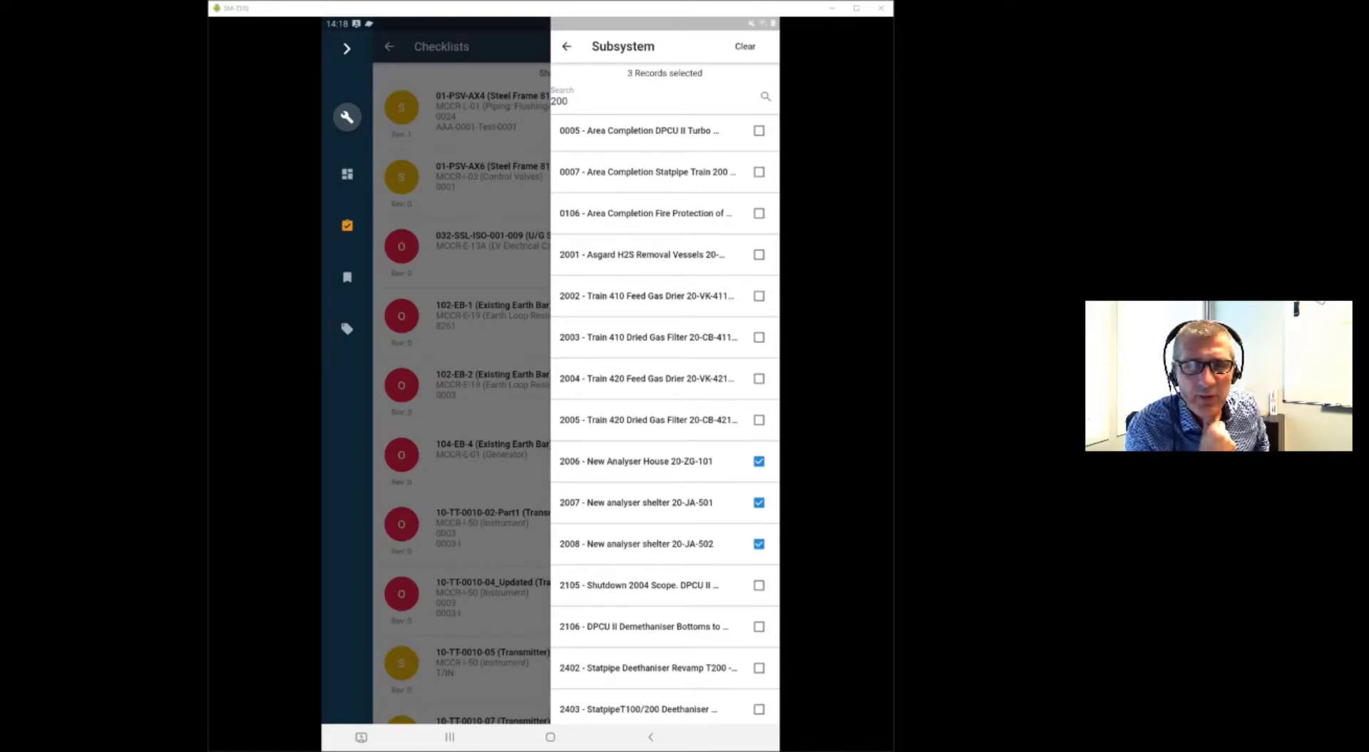
pyautogui.click(566, 46)
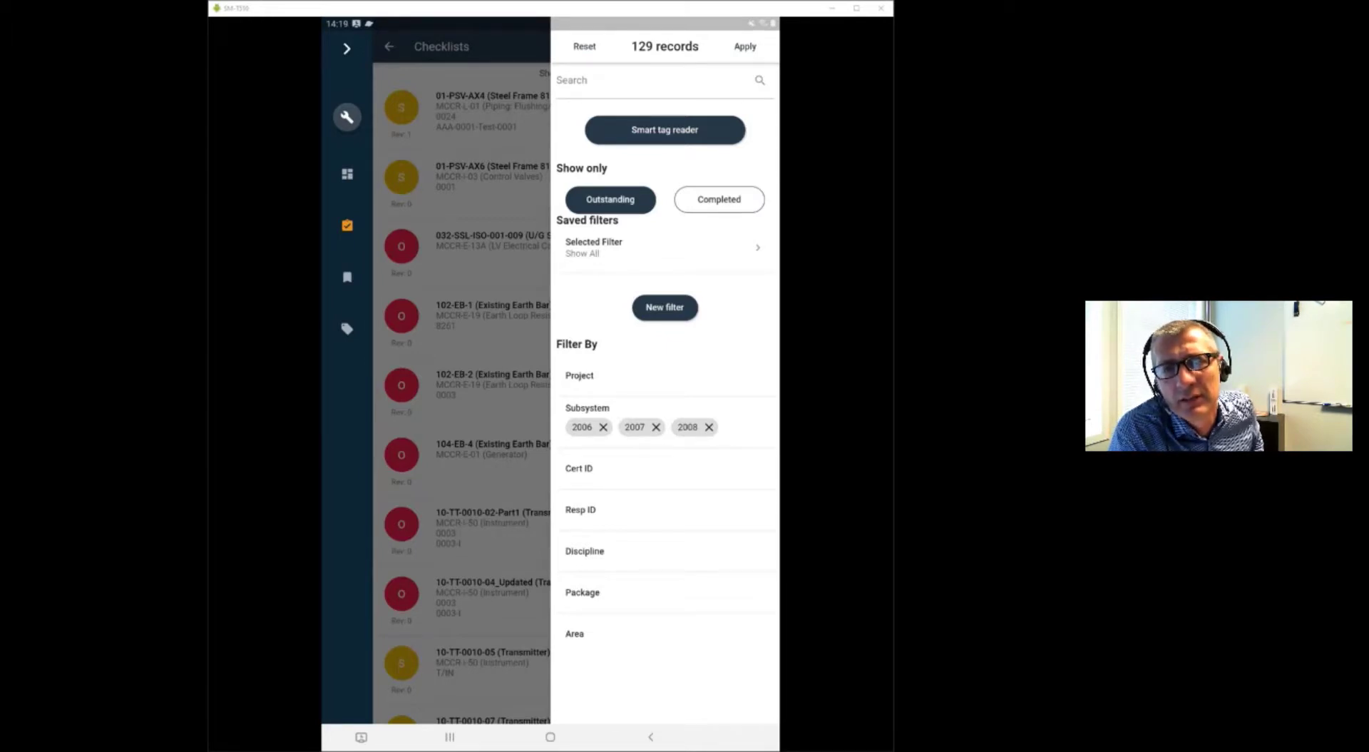
pyautogui.click(745, 47)
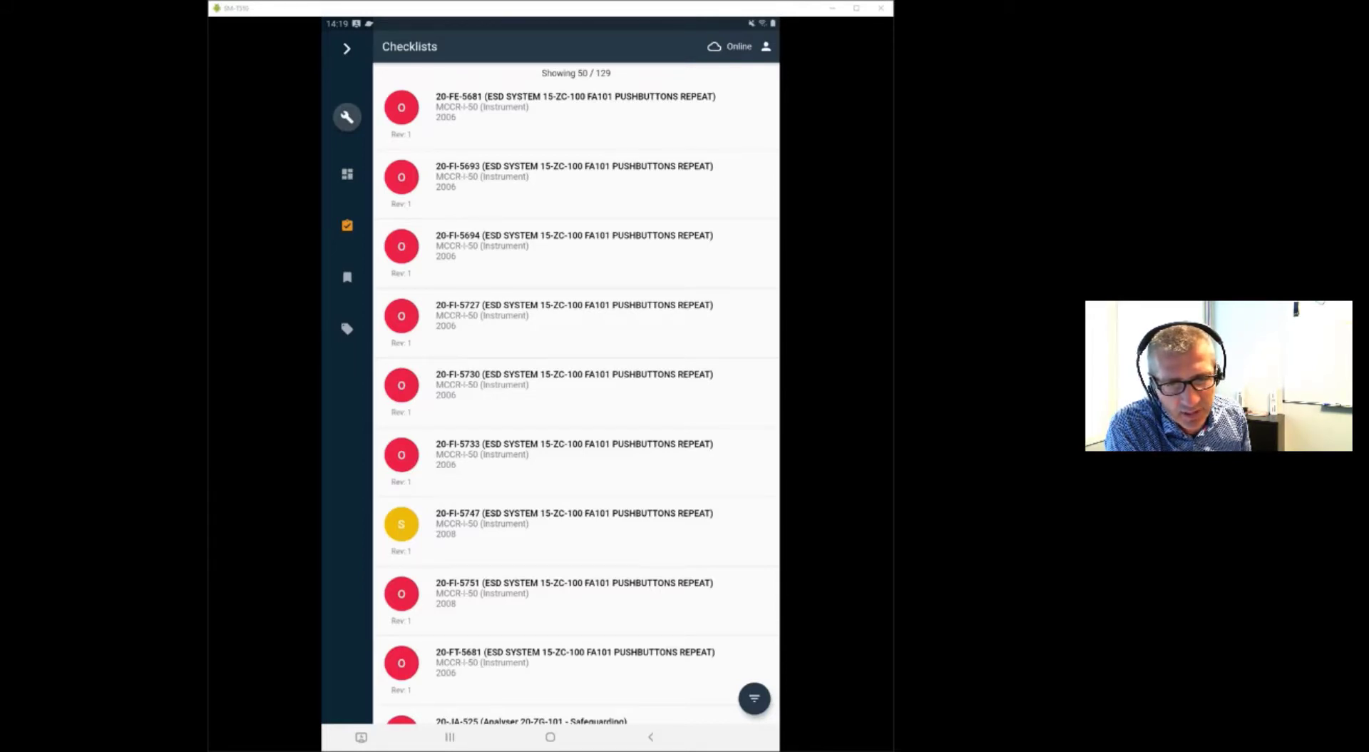
# Open the to-be-signed MCCR-I-50 instrument checklist of subsystem 2008 and view its engineering data, documents and drawings
pyautogui.click(499, 315)
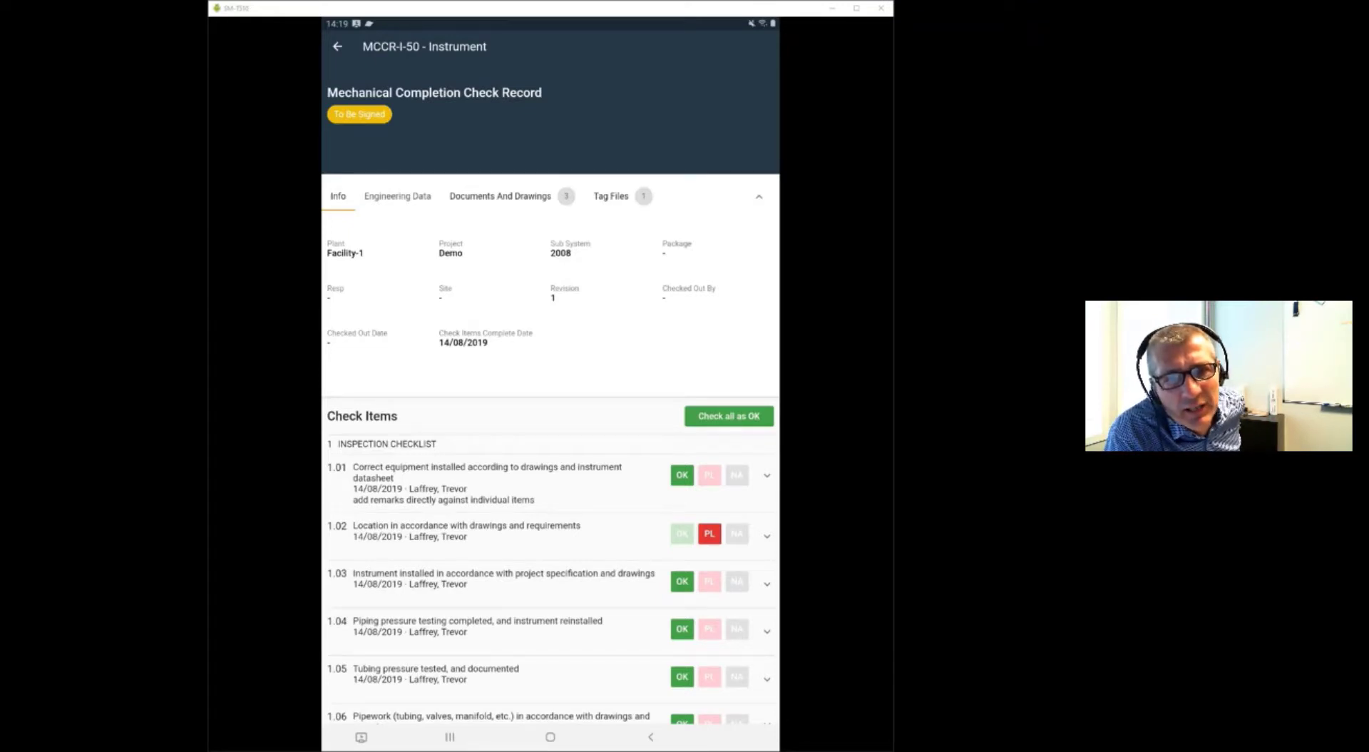
pyautogui.click(397, 195)
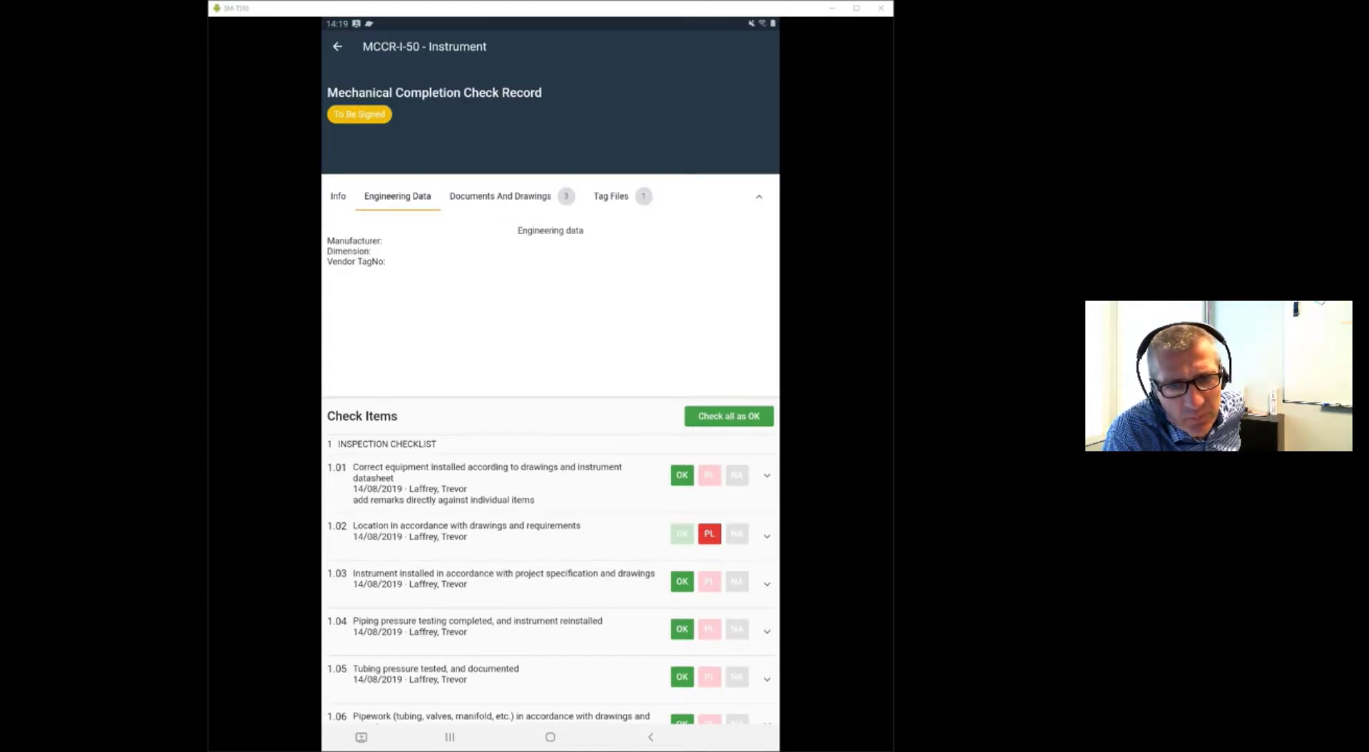
pyautogui.click(500, 196)
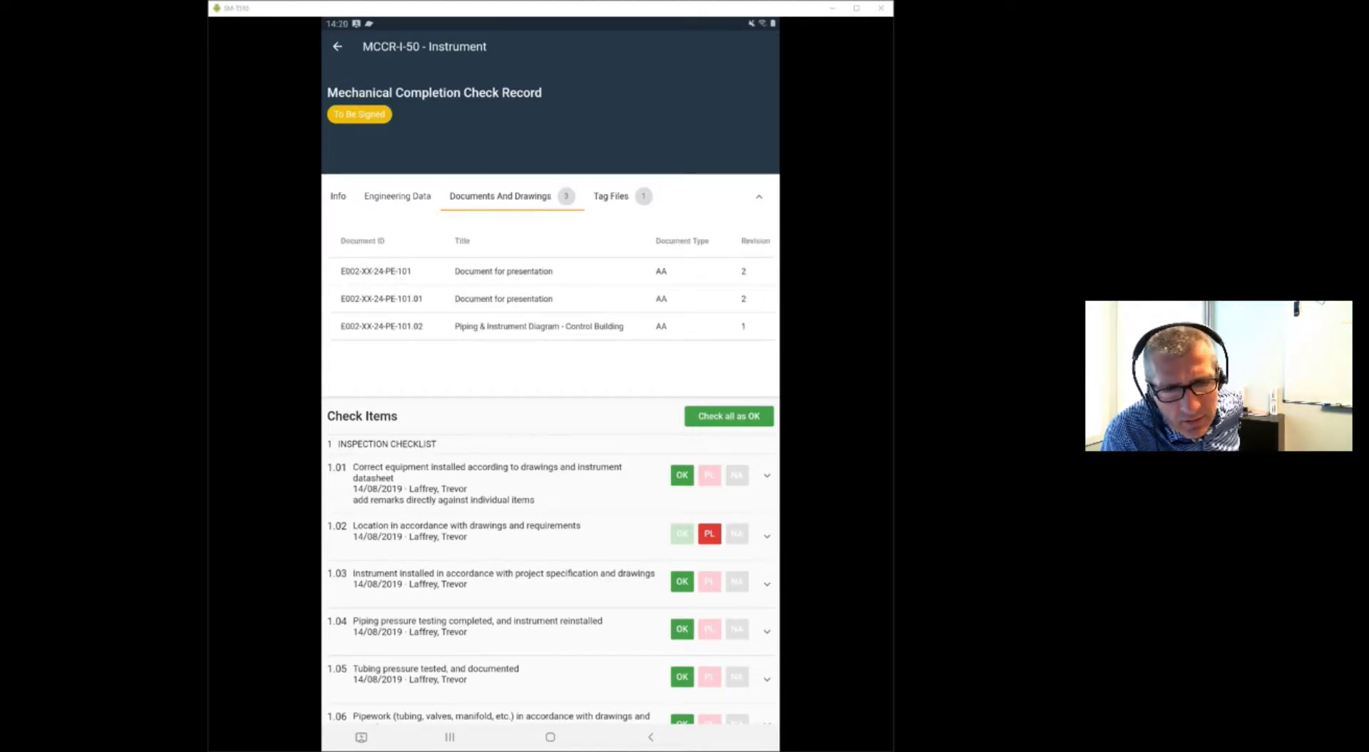
pyautogui.hscroll(5, 547, 298)
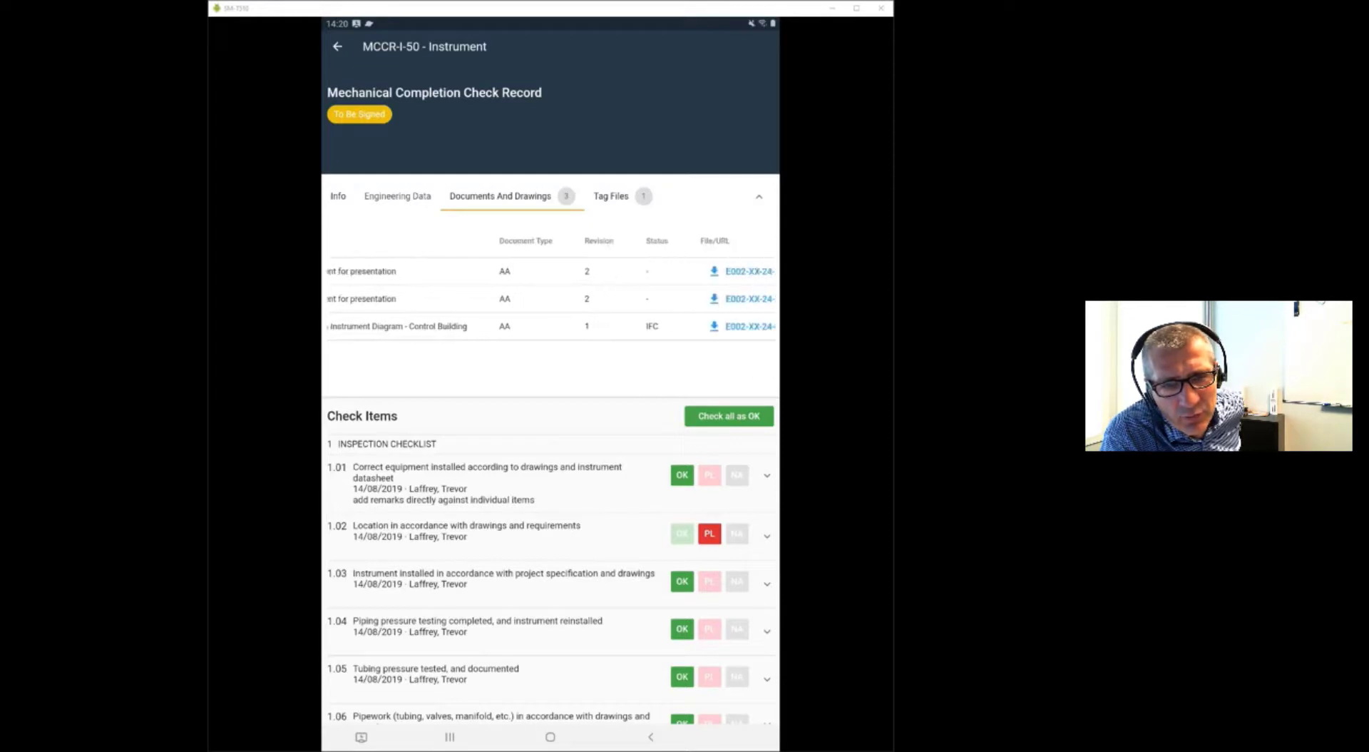
pyautogui.hscroll(2, 547, 298)
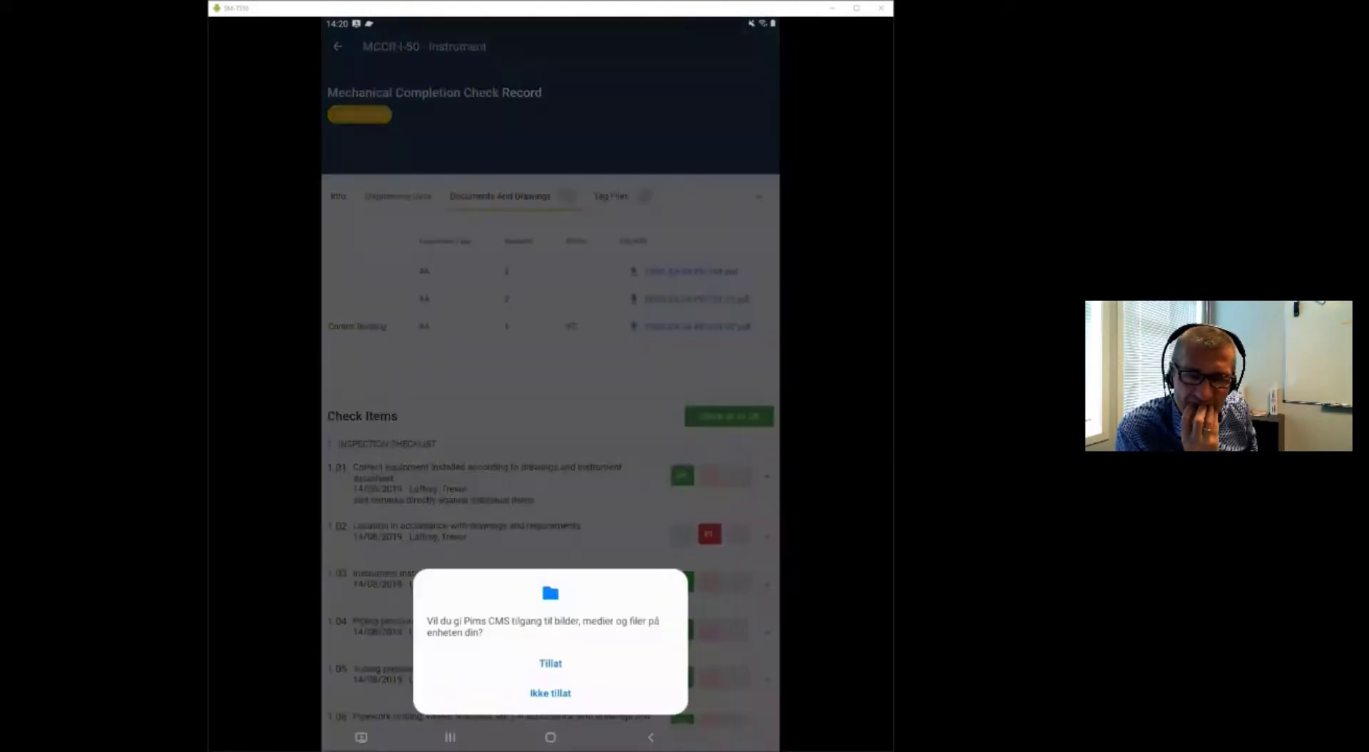
# Allow Pims CMS to access the device's files for the drawing download, and return to the check record
pyautogui.click(551, 662)
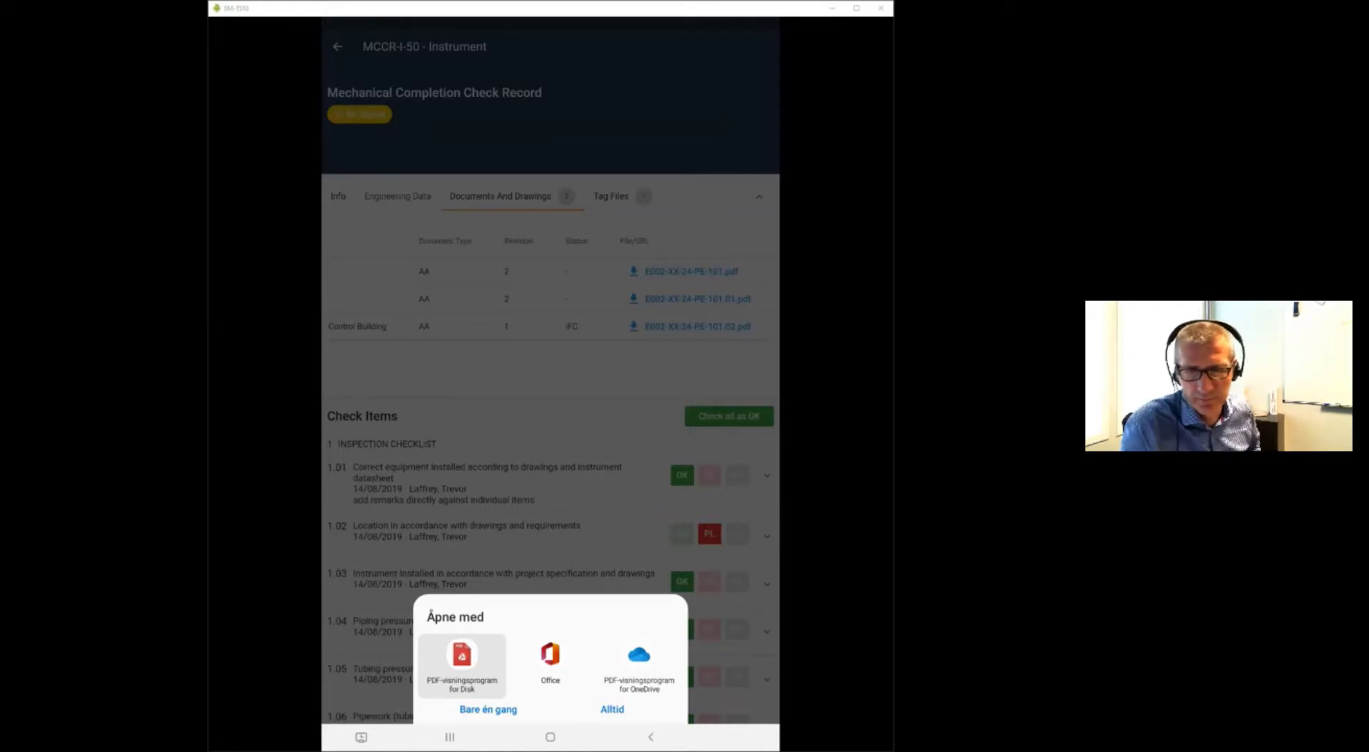
pyautogui.press('Escape')
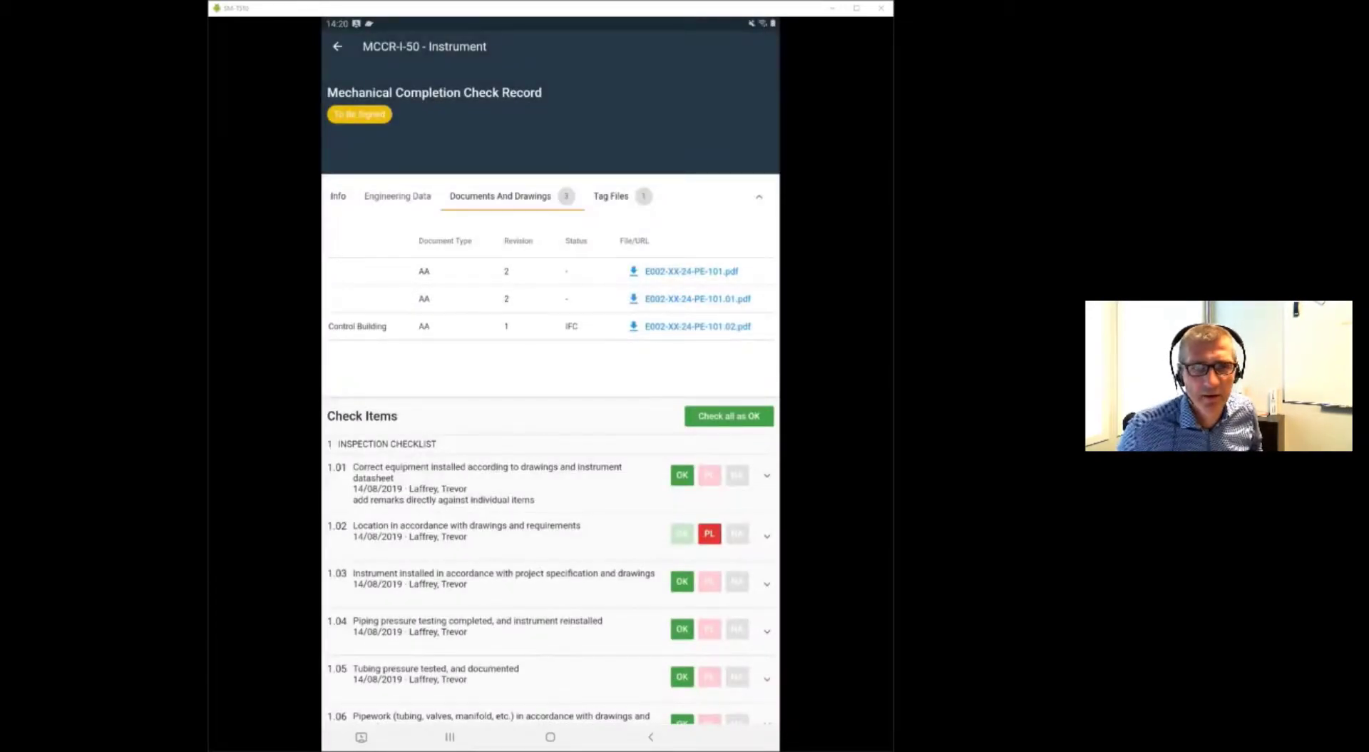
pyautogui.press('Escape')
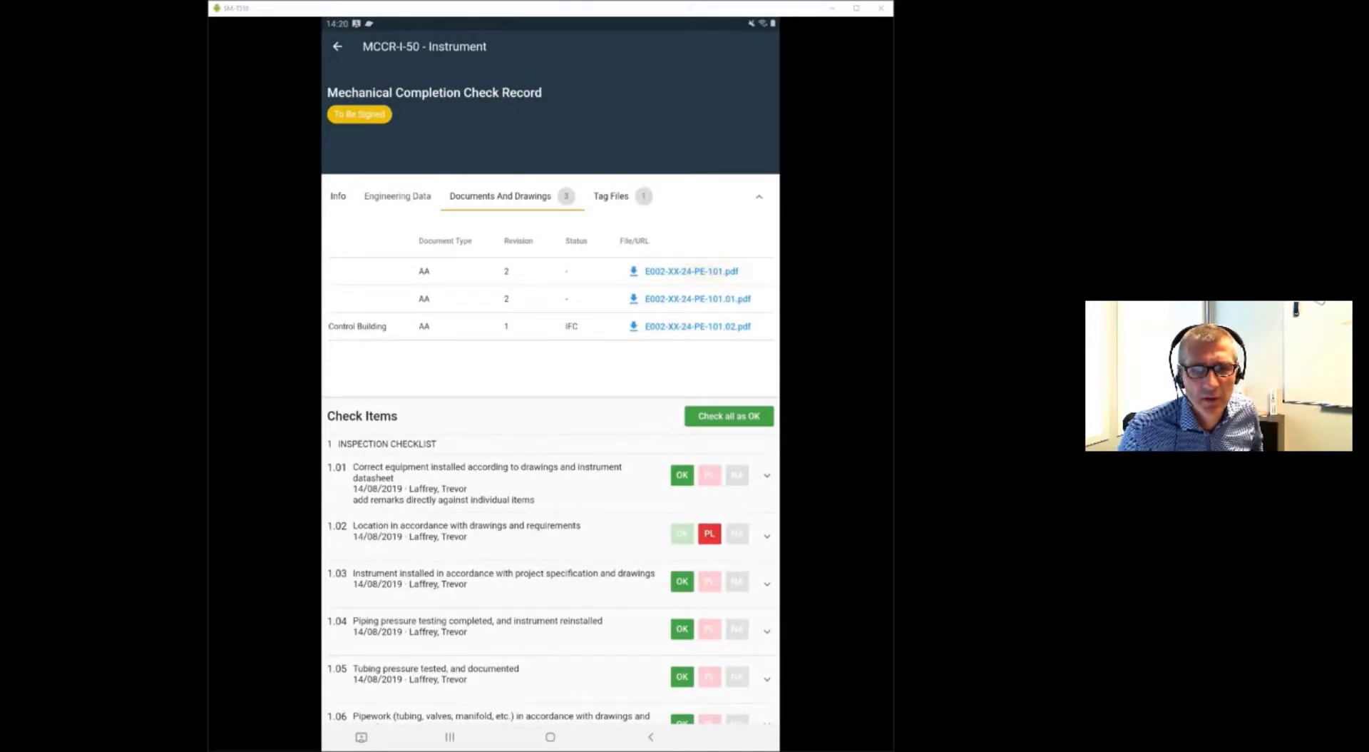
pyautogui.press('Escape')
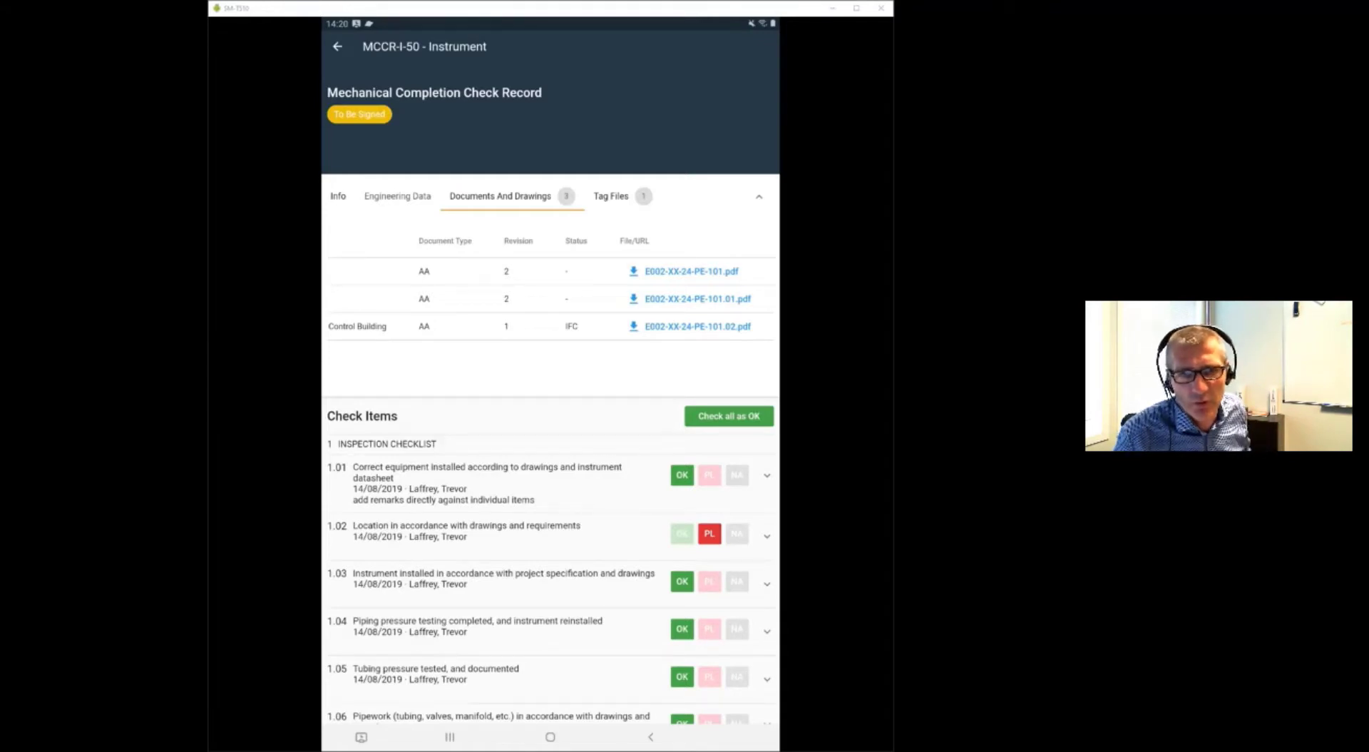
# View the check record's tag files and dismiss the choice of PDF viewers for E002-XX-24-PE-101.01.pdf
pyautogui.click(611, 196)
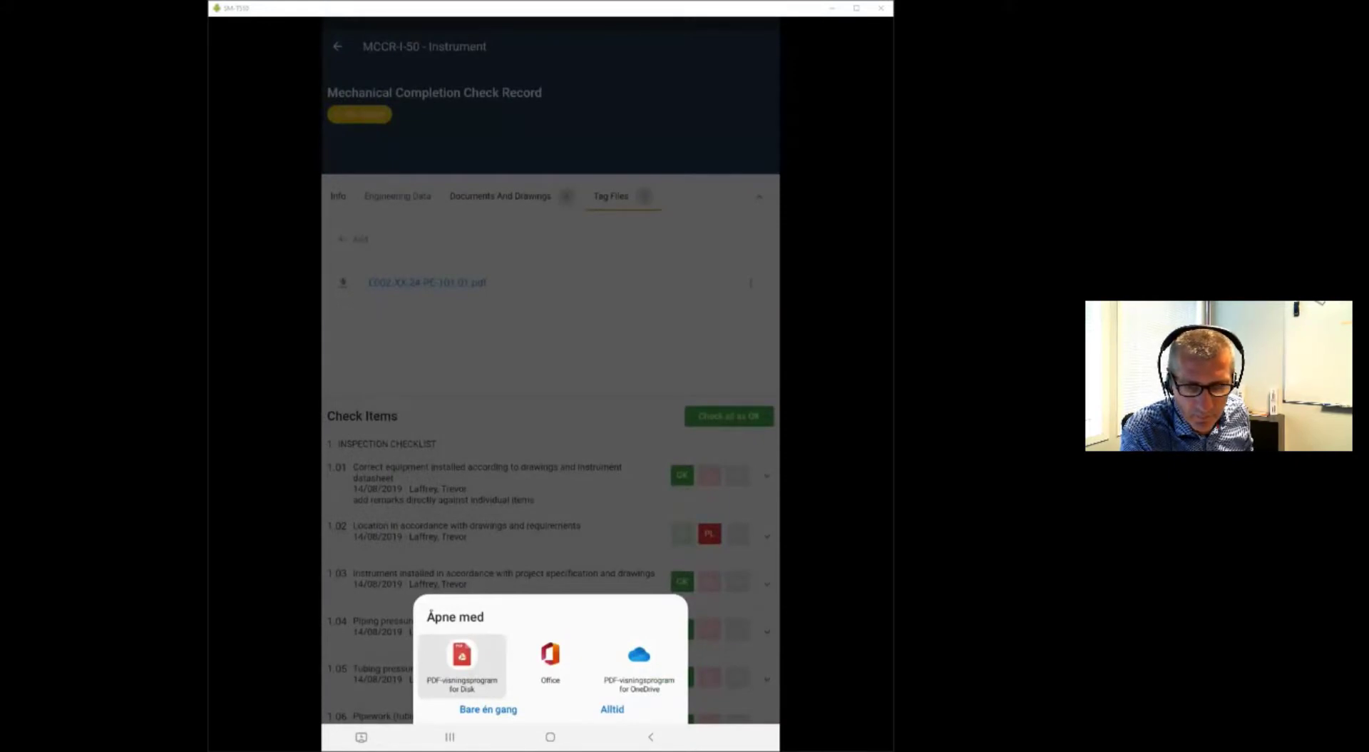
pyautogui.click(759, 519)
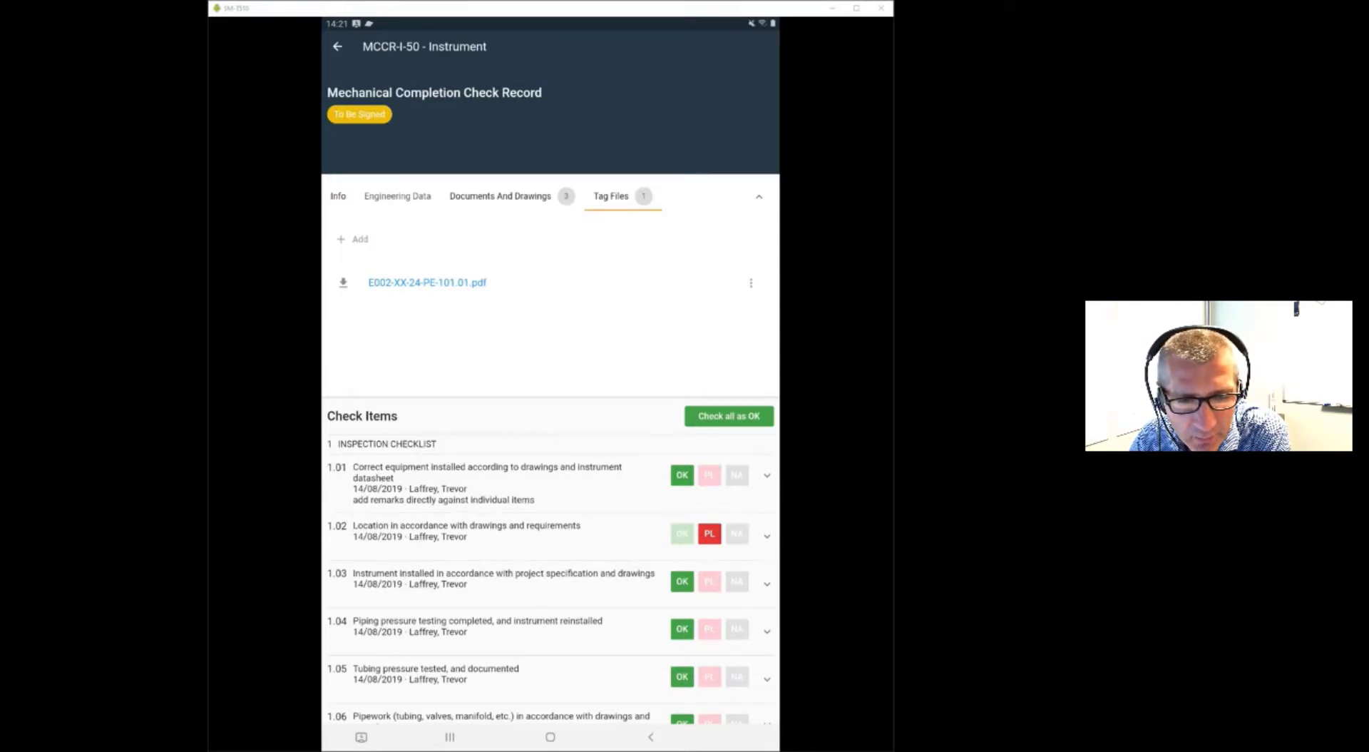
# Collapse the check record's details and review the inspection check items down to the electronic signatures
pyautogui.click(758, 197)
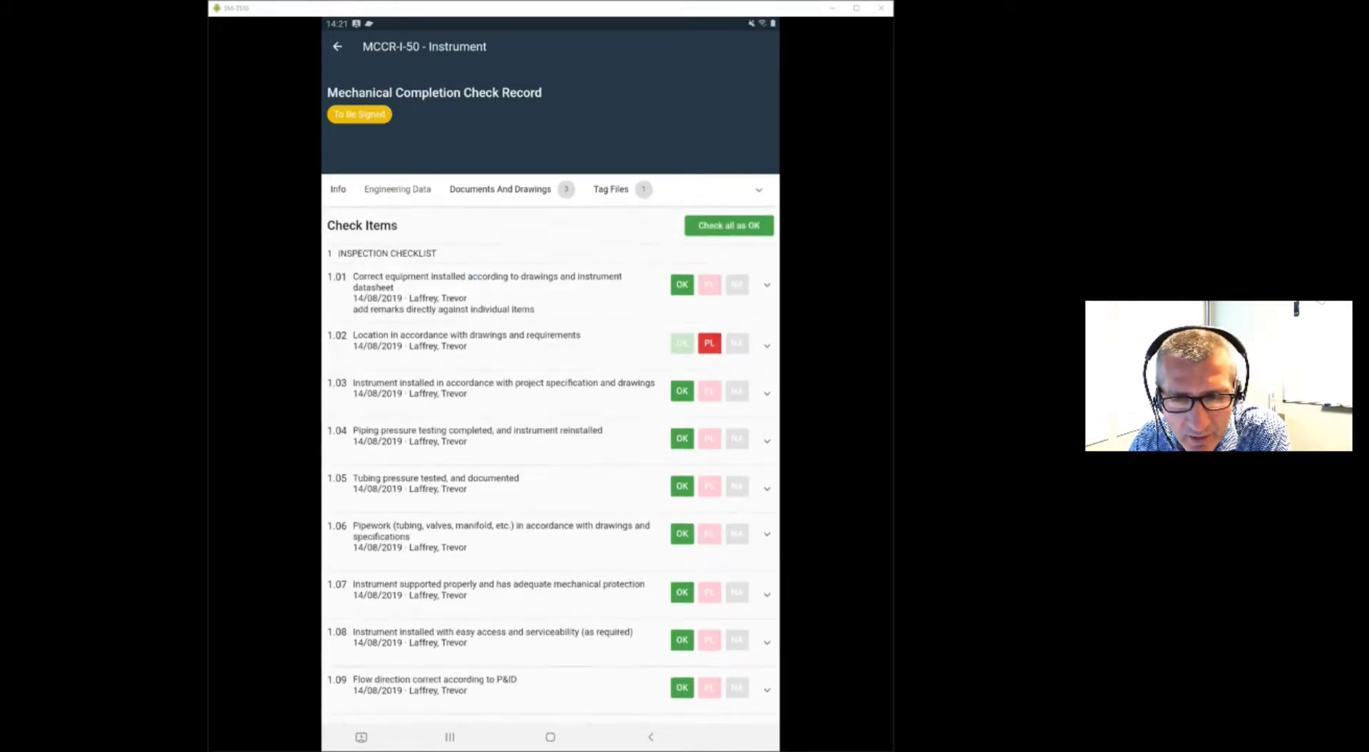
pyautogui.scroll(-3, 551, 400)
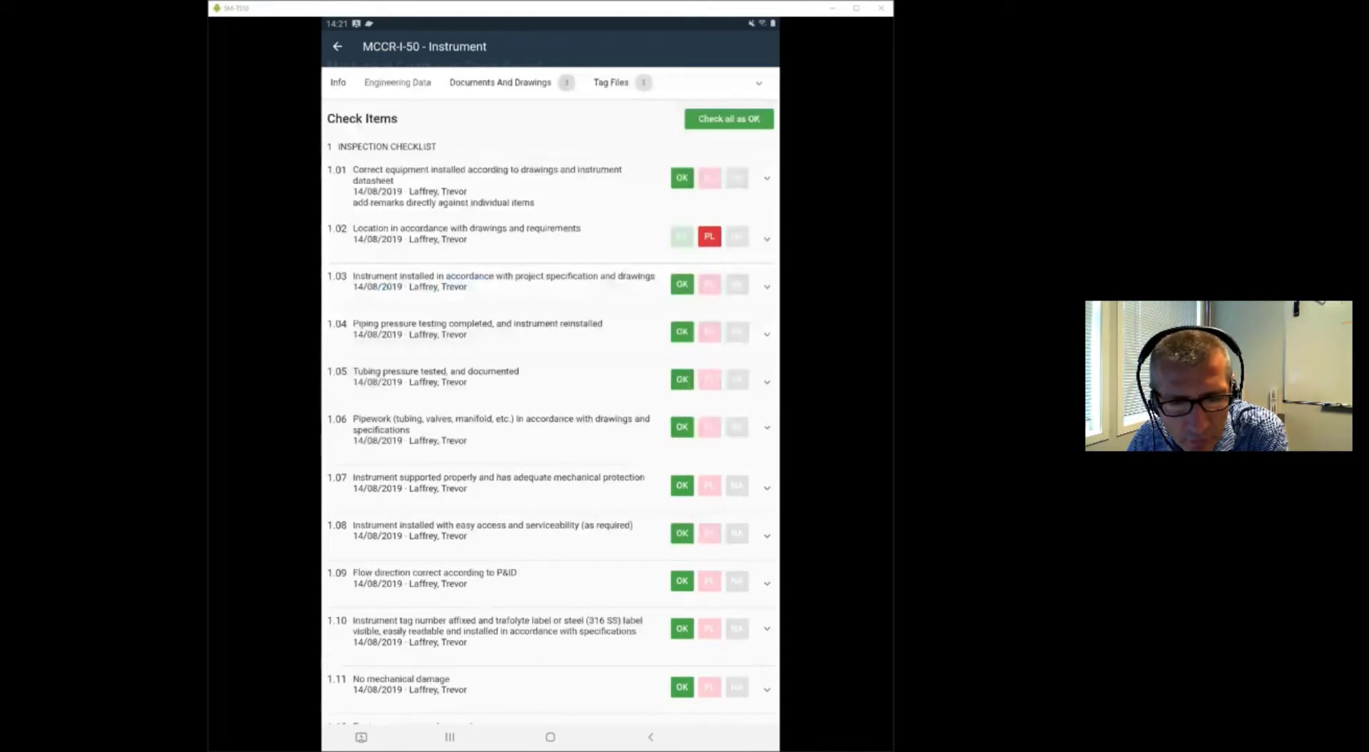
pyautogui.scroll(-3, 550, 393)
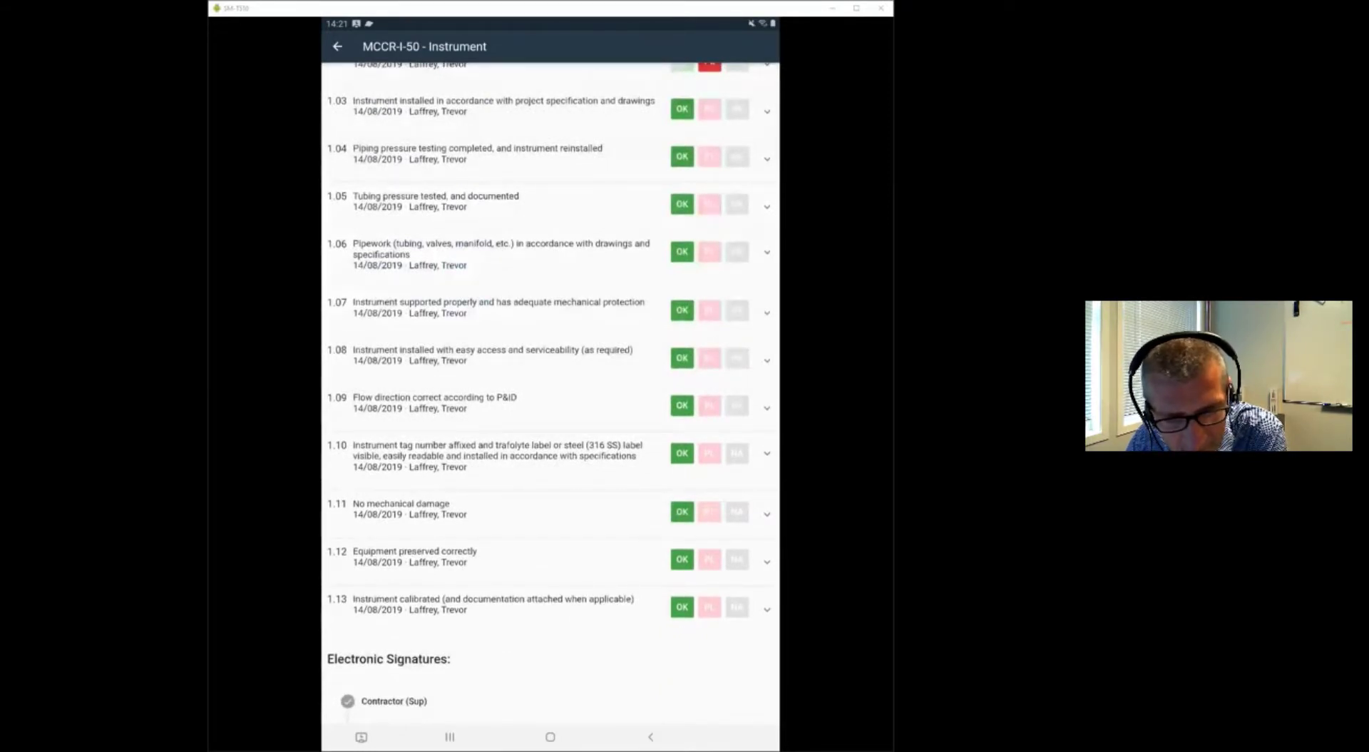
pyautogui.scroll(-4, 550, 394)
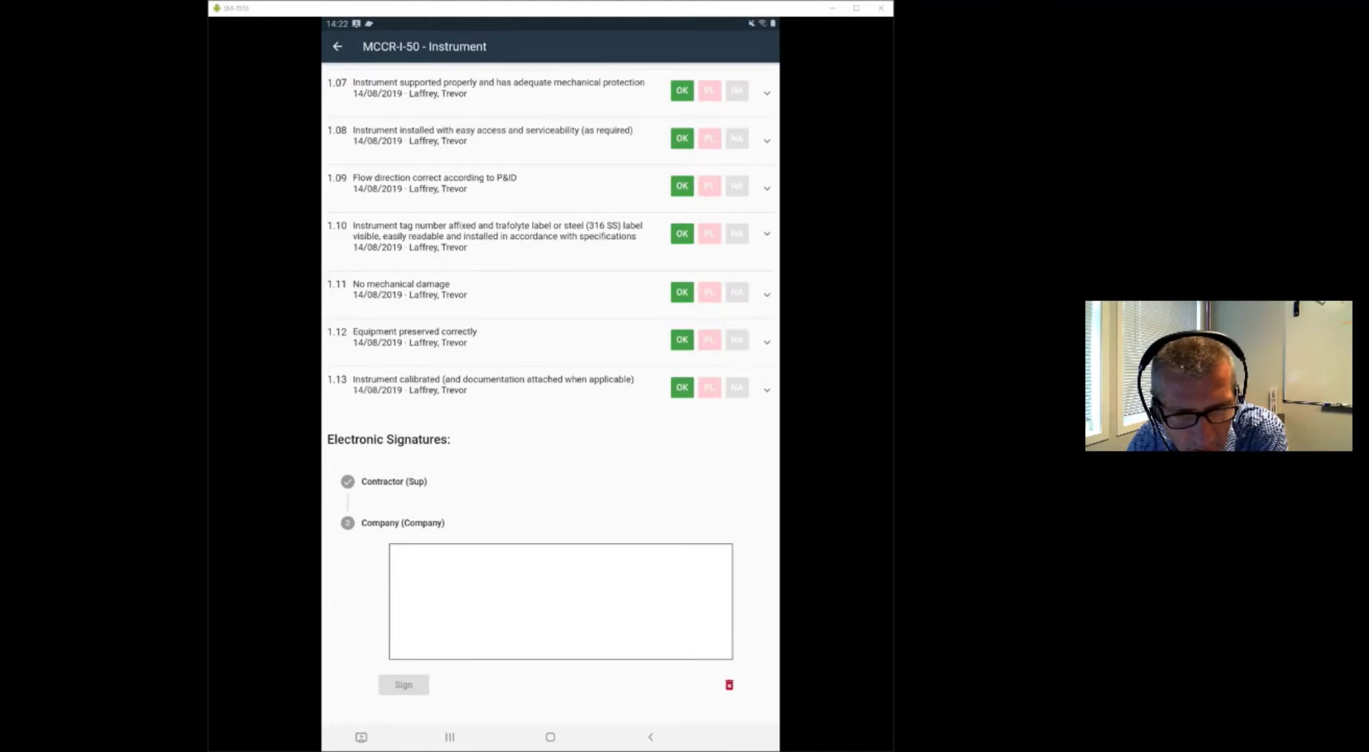
pyautogui.scroll(2, 550, 385)
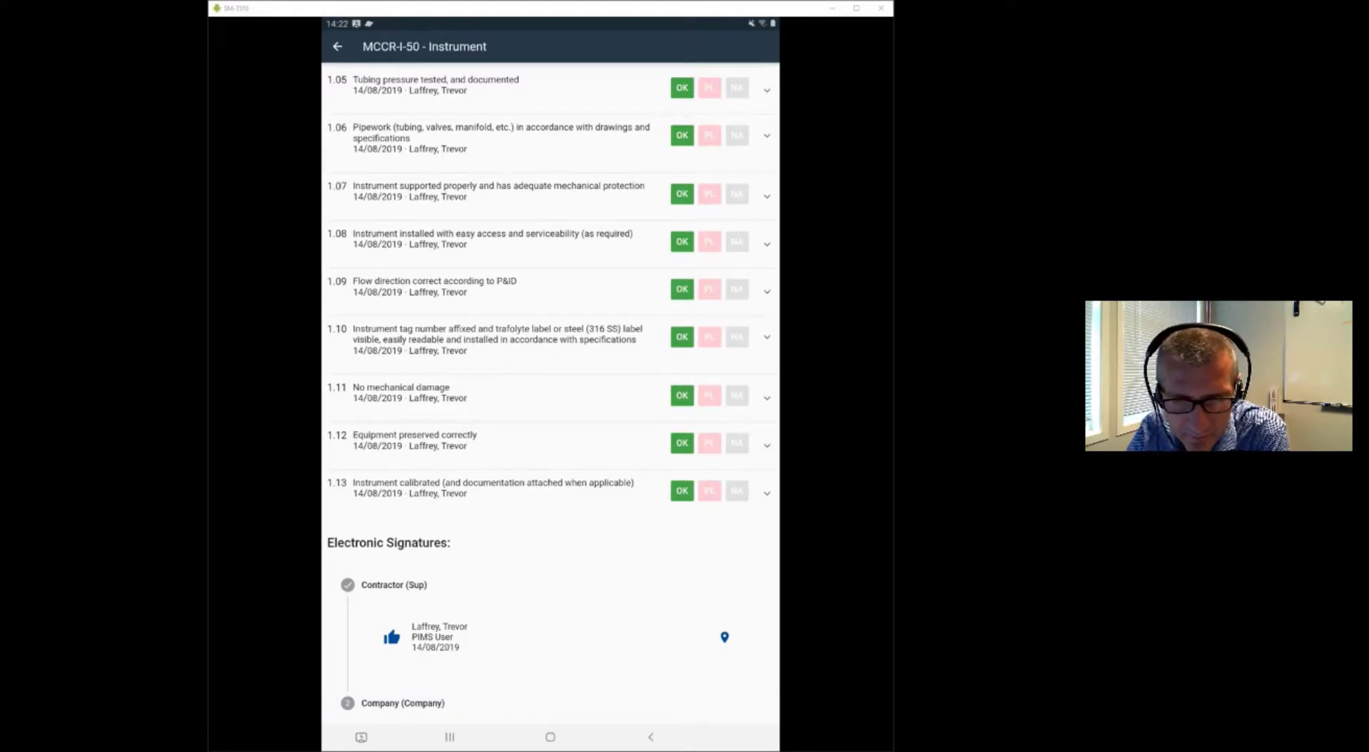
# View the signed location of the contractor's electronic signature on the map and return to the check record
pyautogui.click(724, 637)
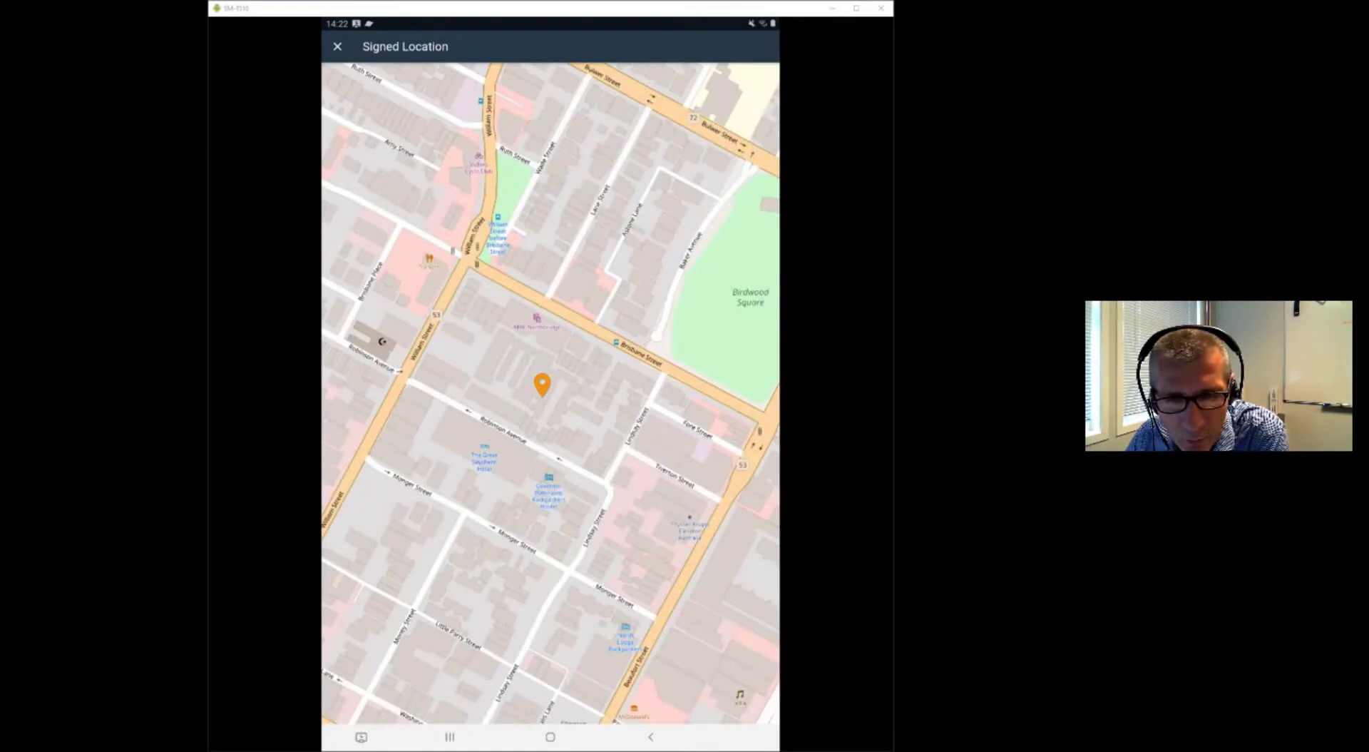
pyautogui.scroll(-5, 551, 393)
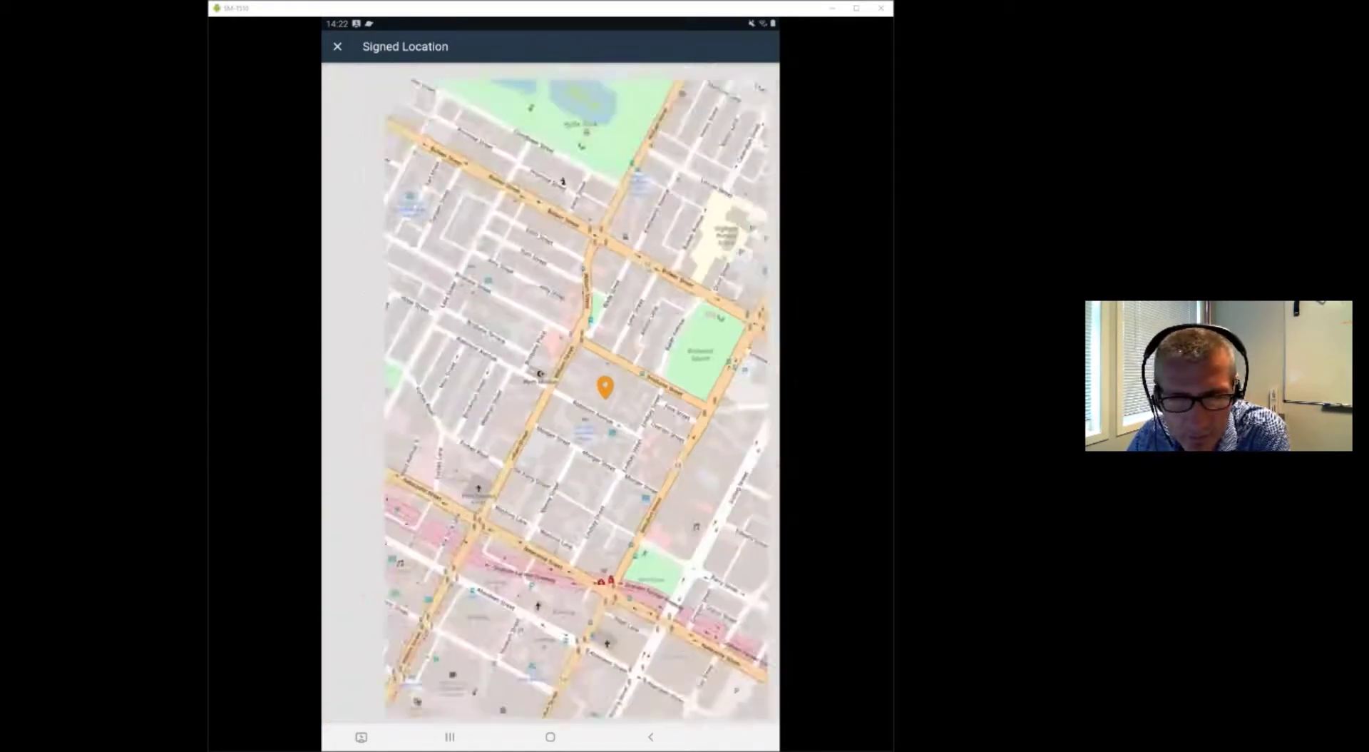
pyautogui.scroll(-3, 550, 392)
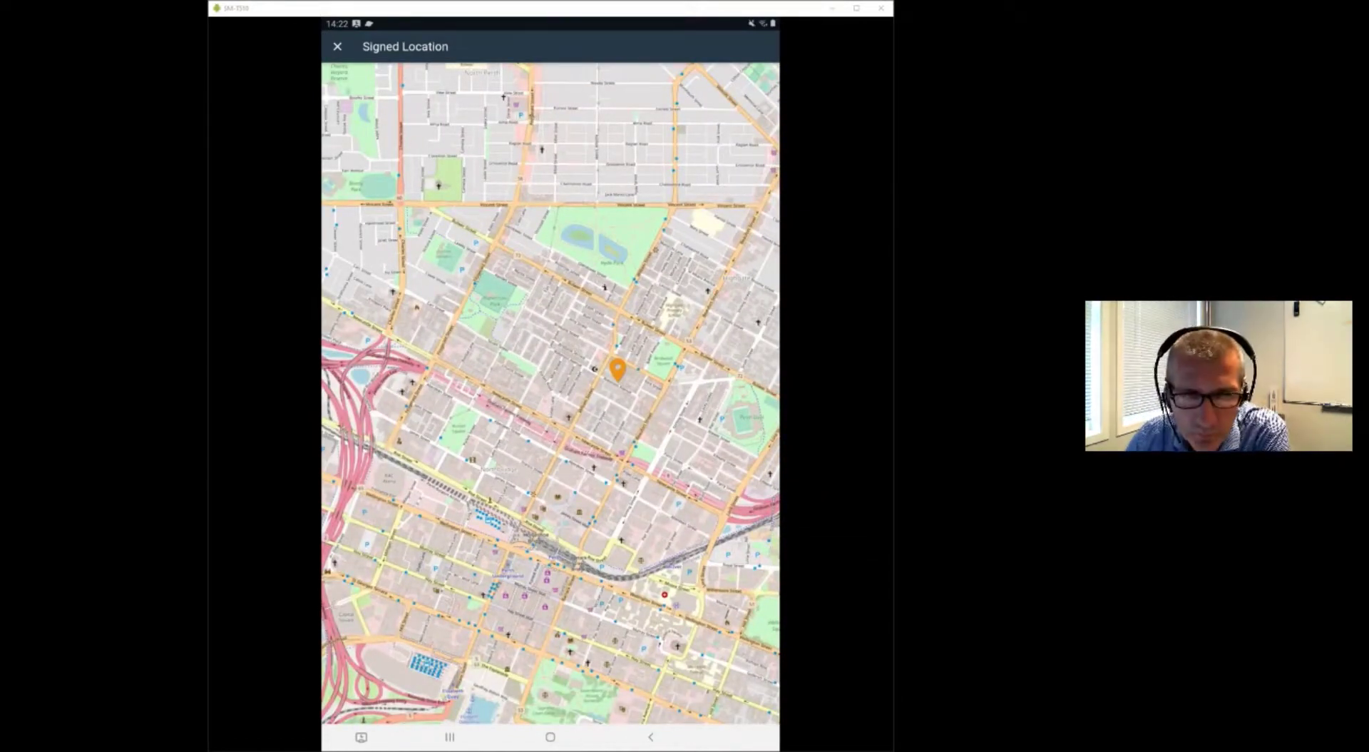
pyautogui.click(337, 46)
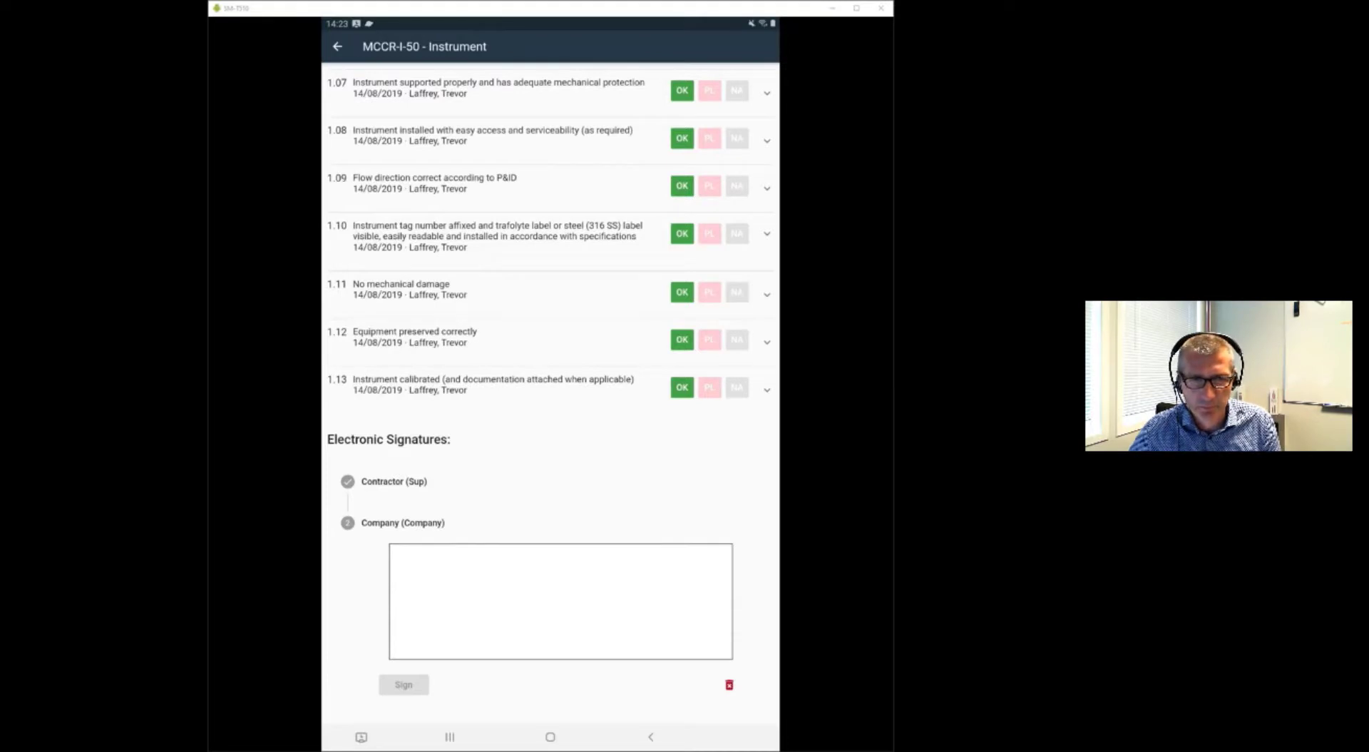
# Leave the check record, go to the punch items and open the clearance sheet of the punch item for tag 20-FI-5747
pyautogui.press('Escape')
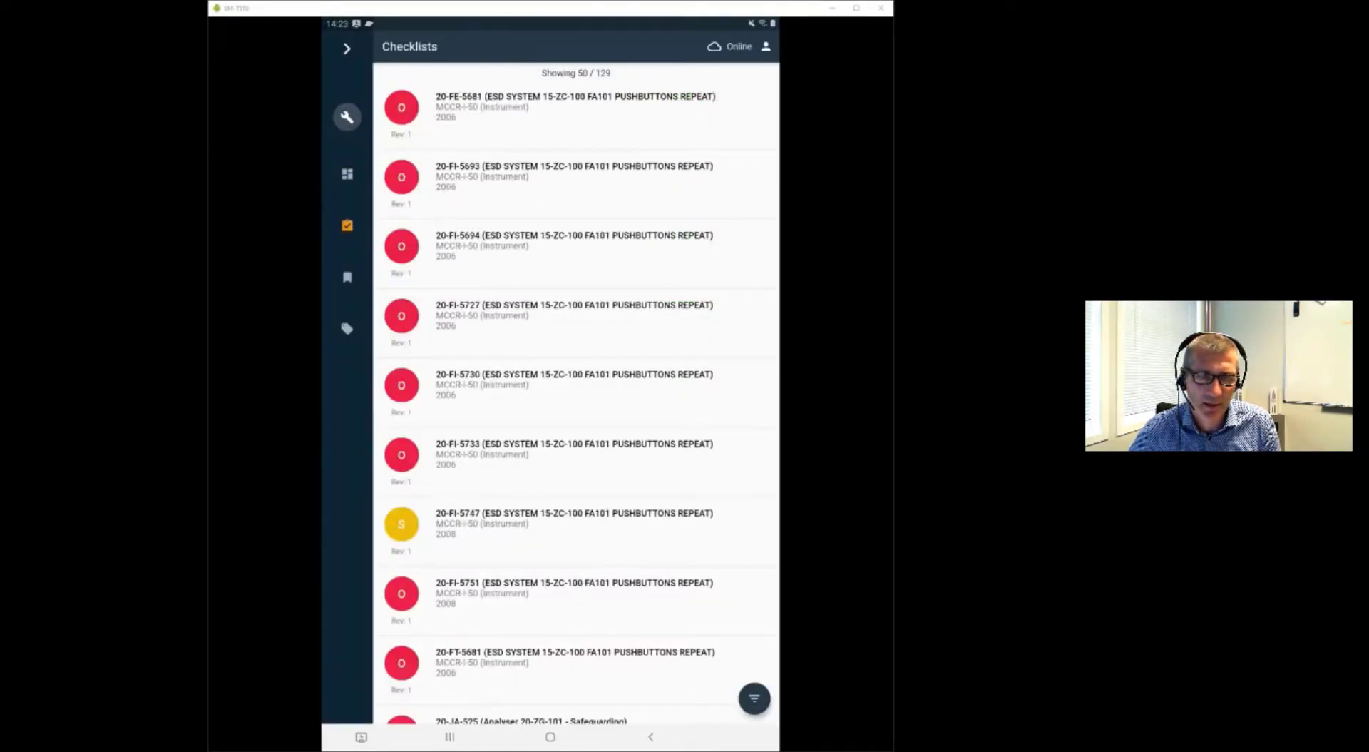
pyautogui.click(347, 277)
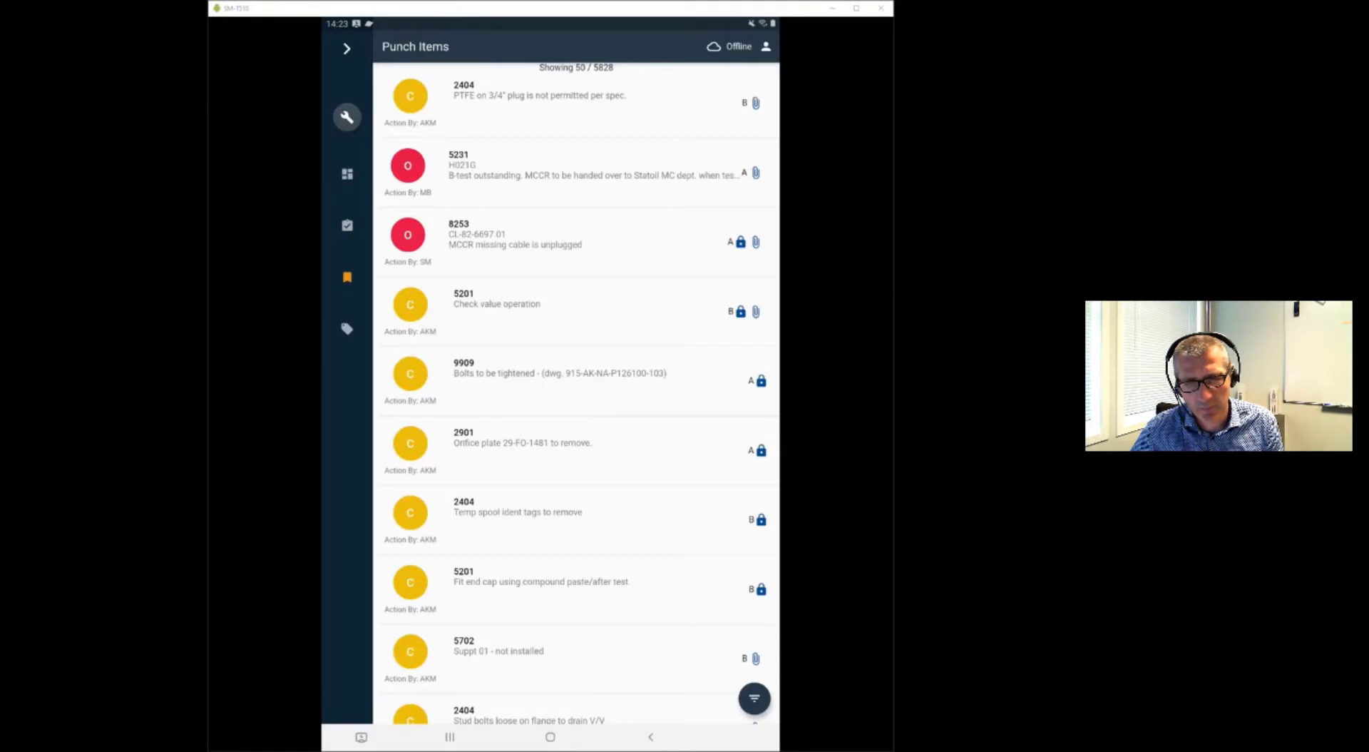
pyautogui.click(755, 698)
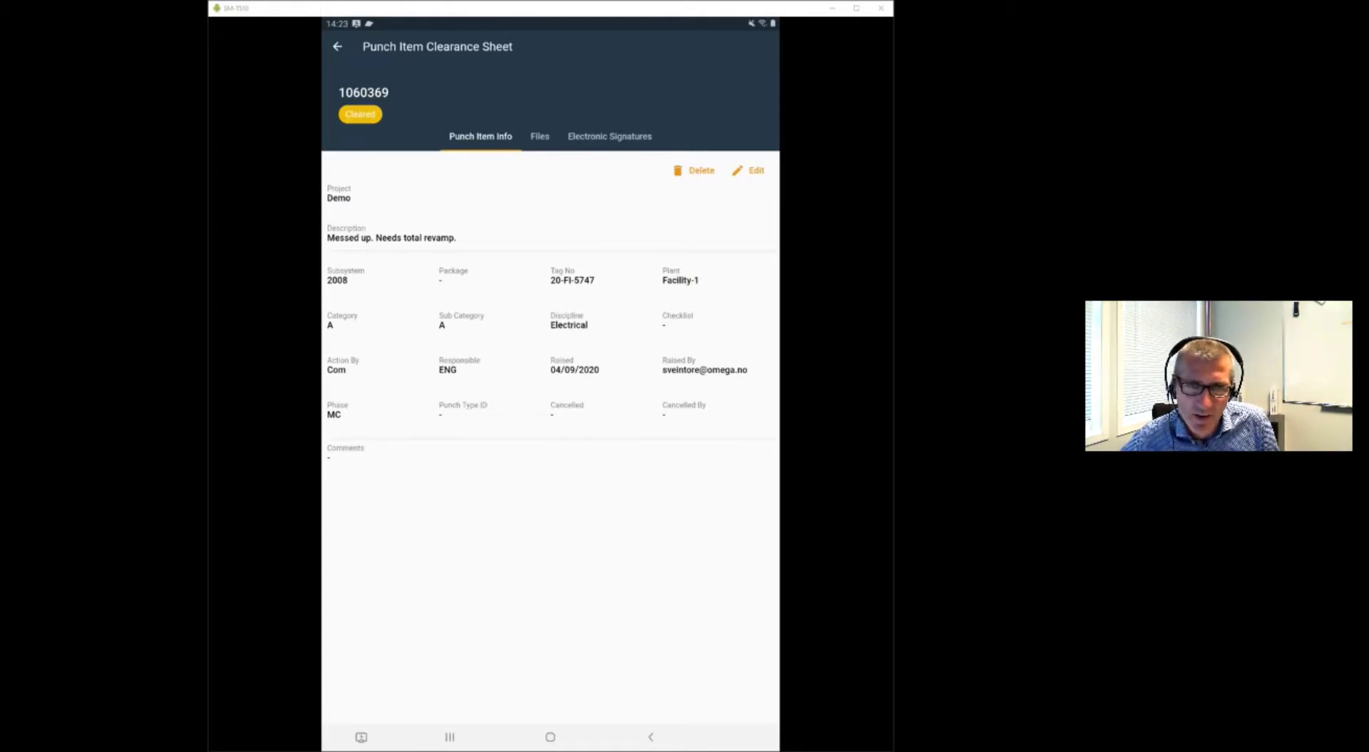
# View the punch item's attached JPG photo, opening it with Foto just once, and return to the file list
pyautogui.click(540, 136)
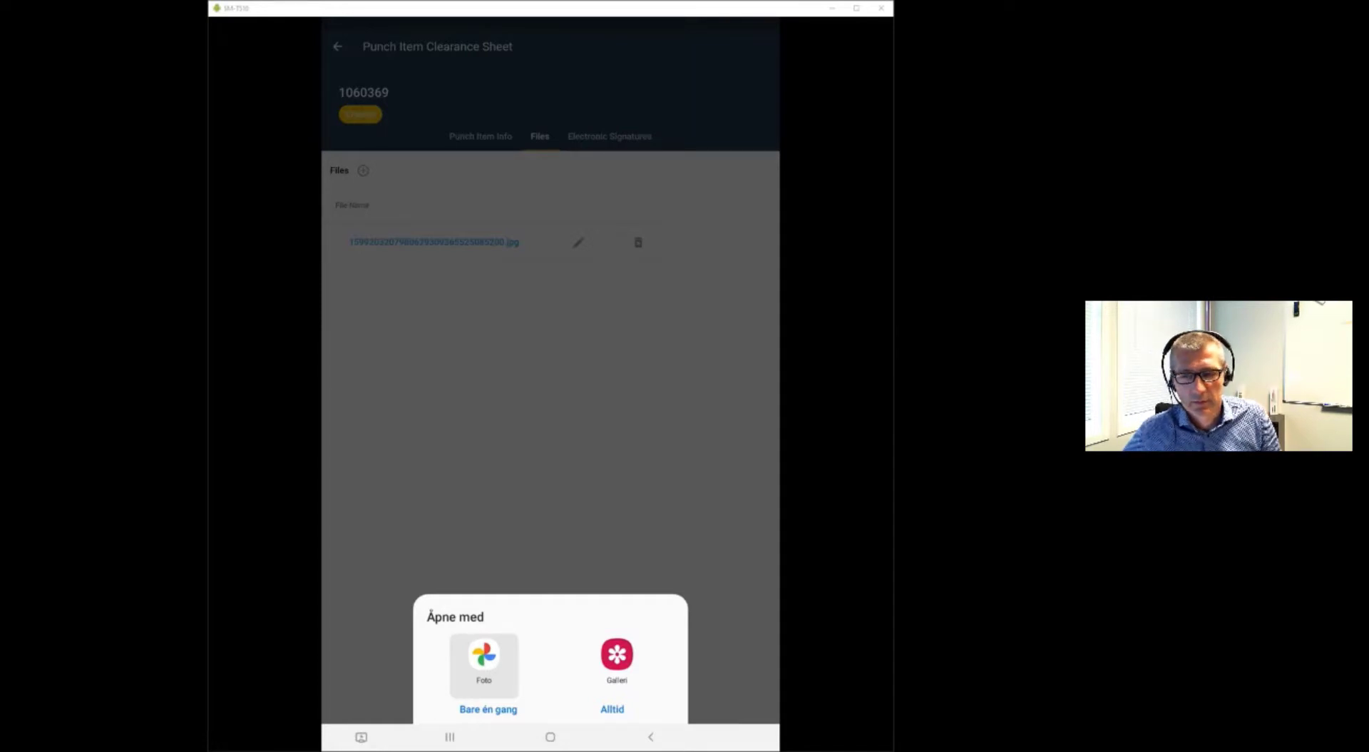
pyautogui.click(487, 709)
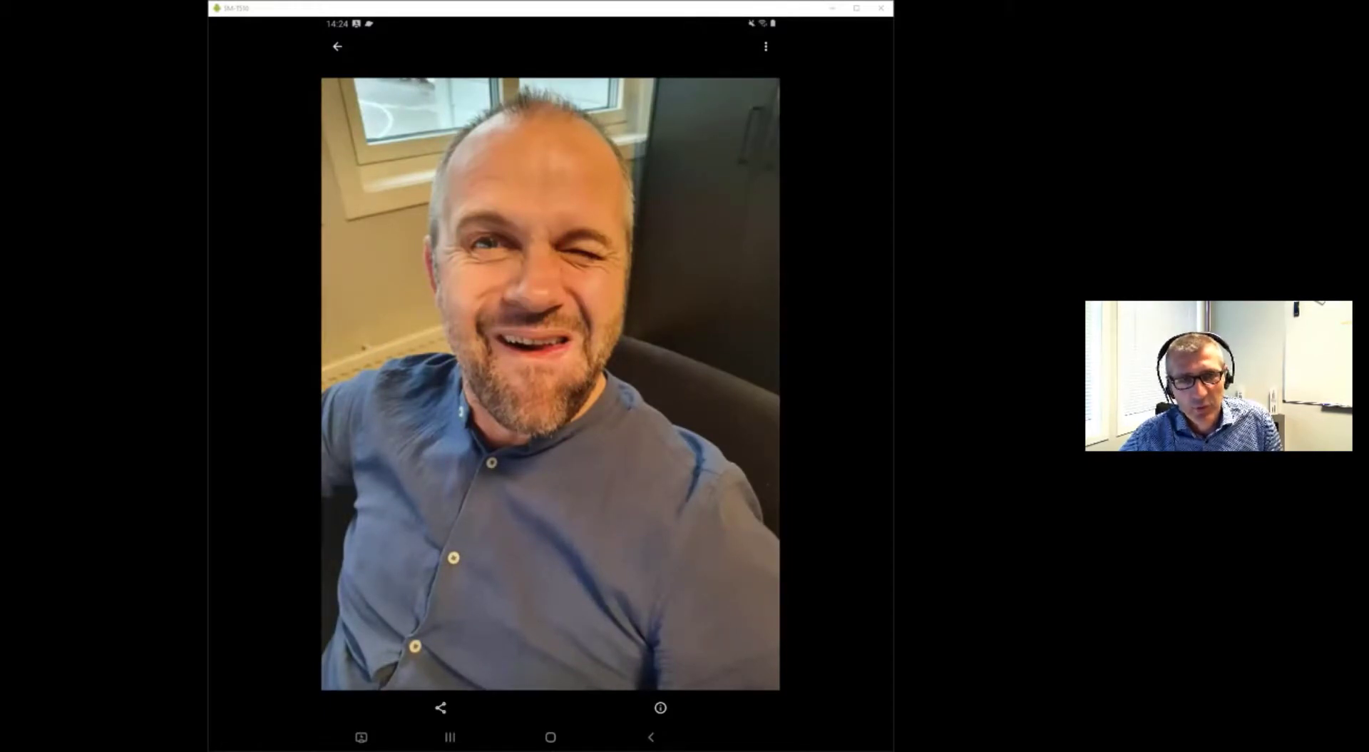
pyautogui.click(651, 736)
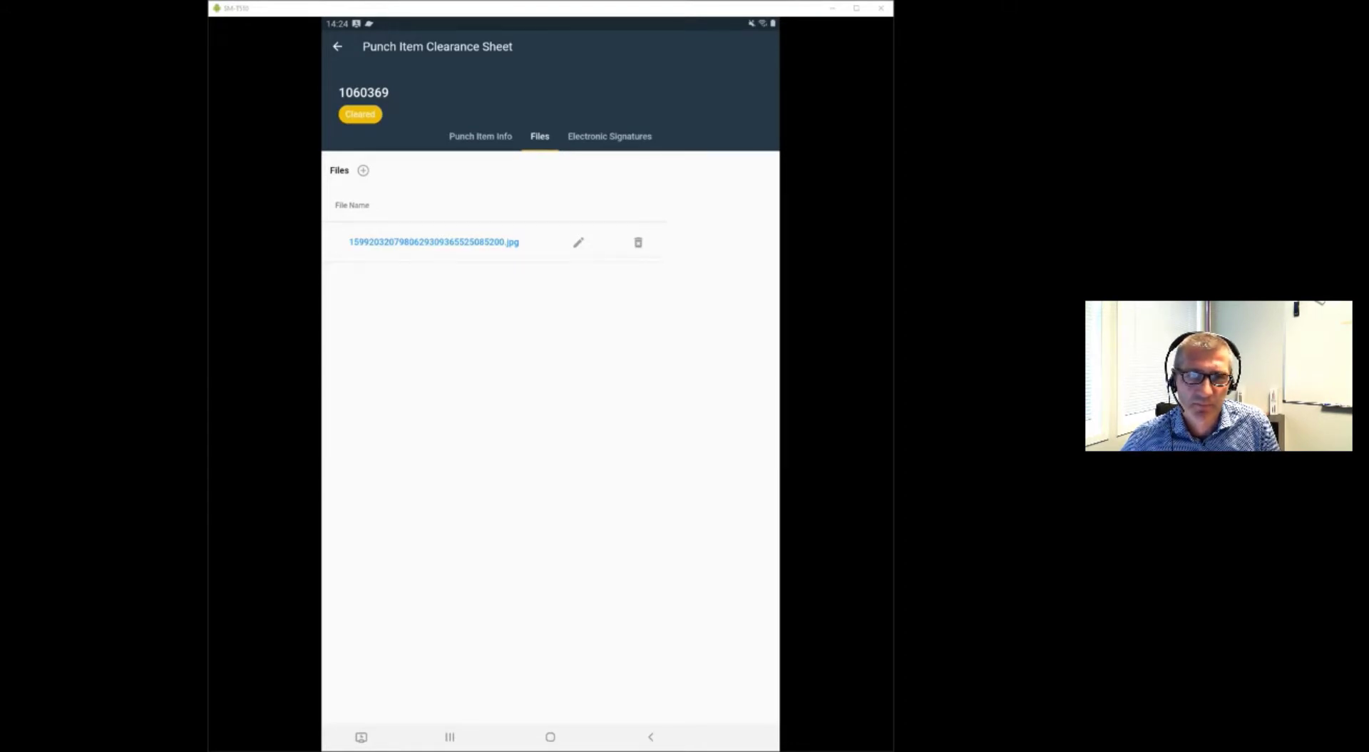
# Put the punch item's information into edit mode and view the available disciplines without choosing one
pyautogui.click(480, 136)
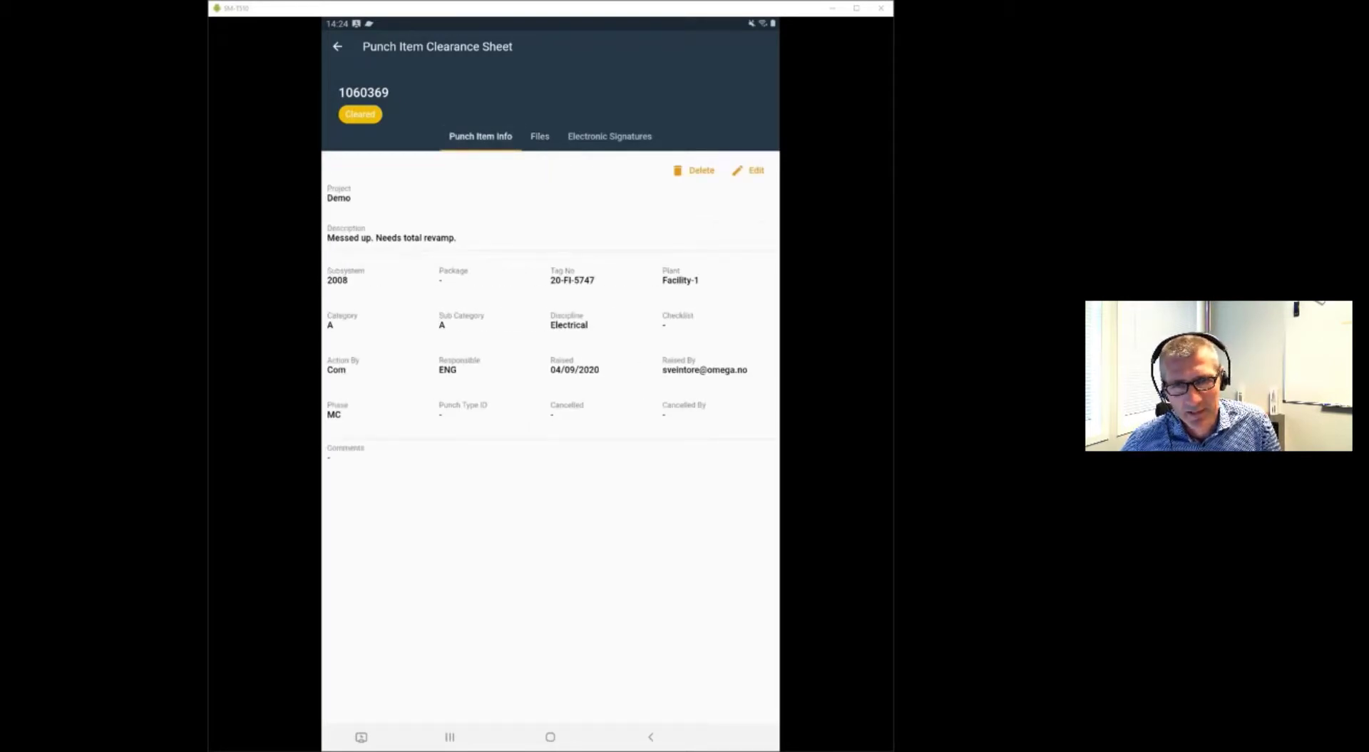
pyautogui.click(749, 170)
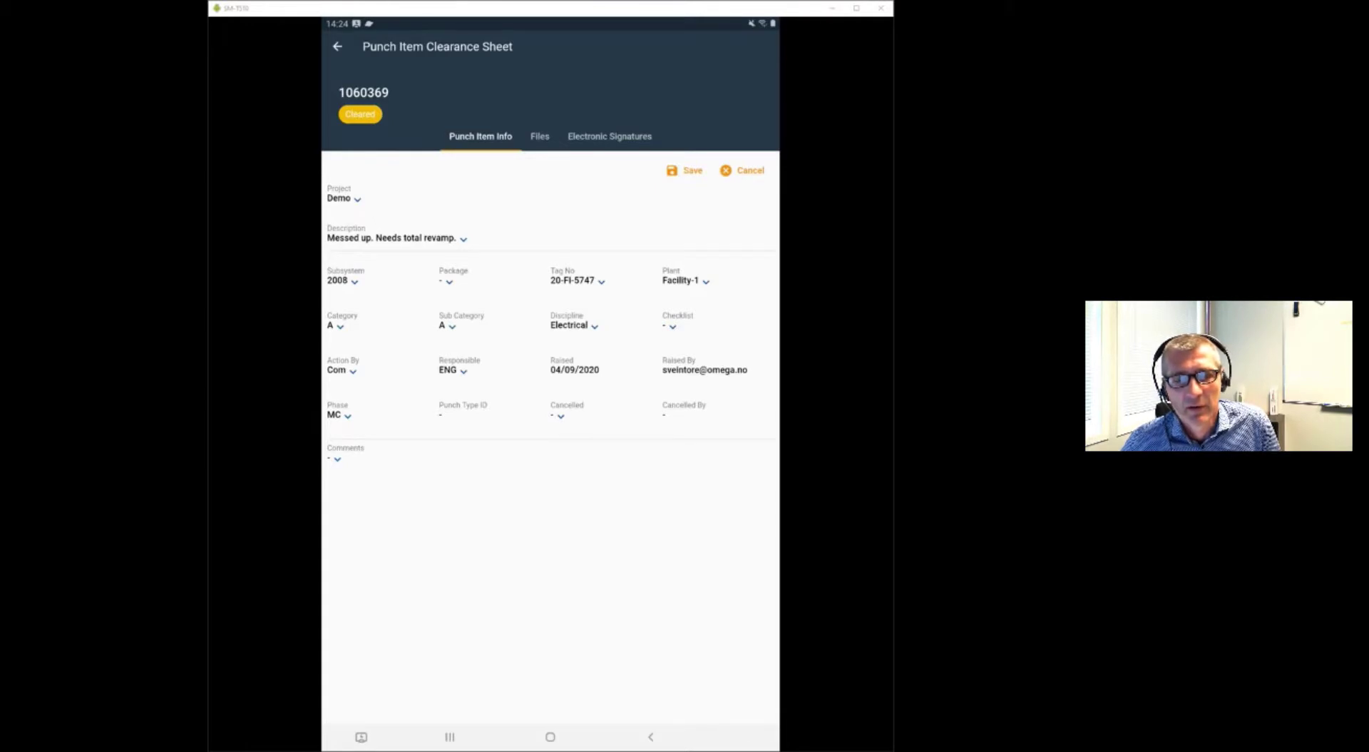
pyautogui.click(569, 325)
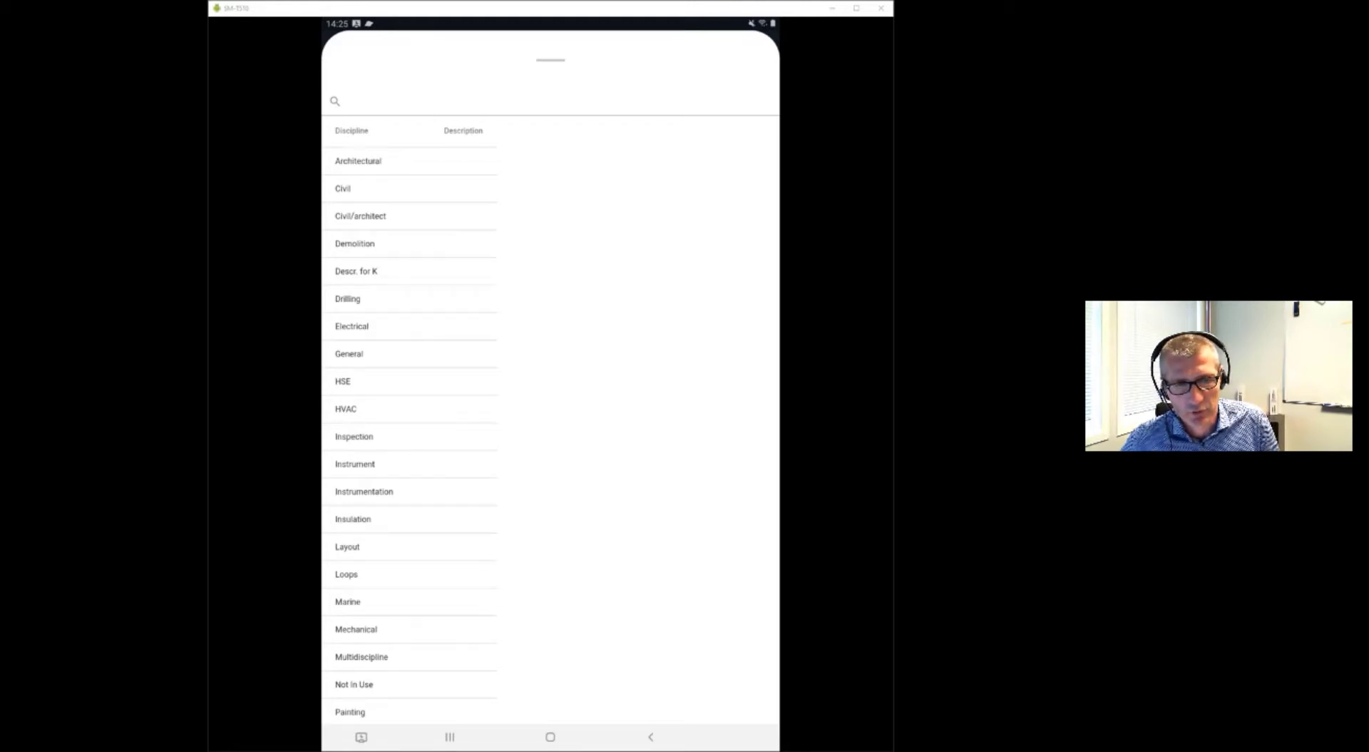
pyautogui.press('Escape')
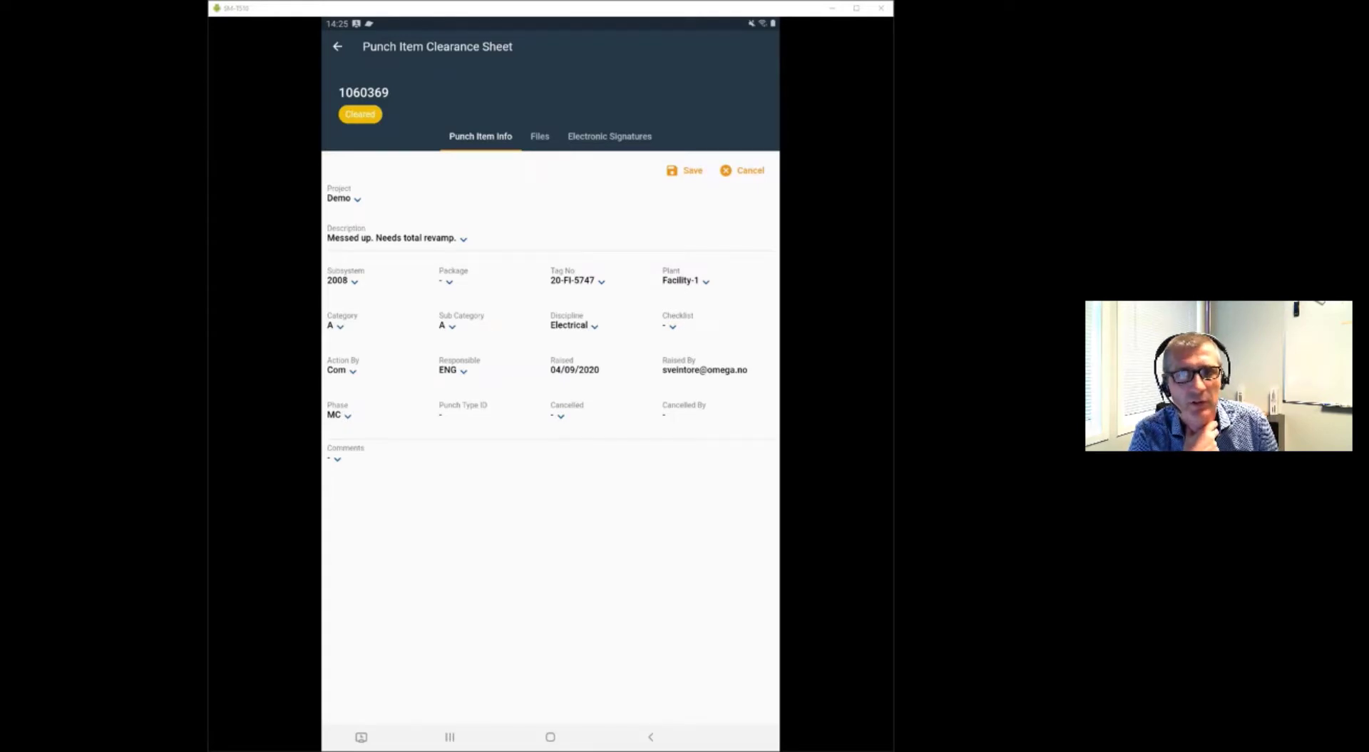
# View the signed location of the punch item's clearance signature on the map, and leave the clearance sheet
pyautogui.click(609, 136)
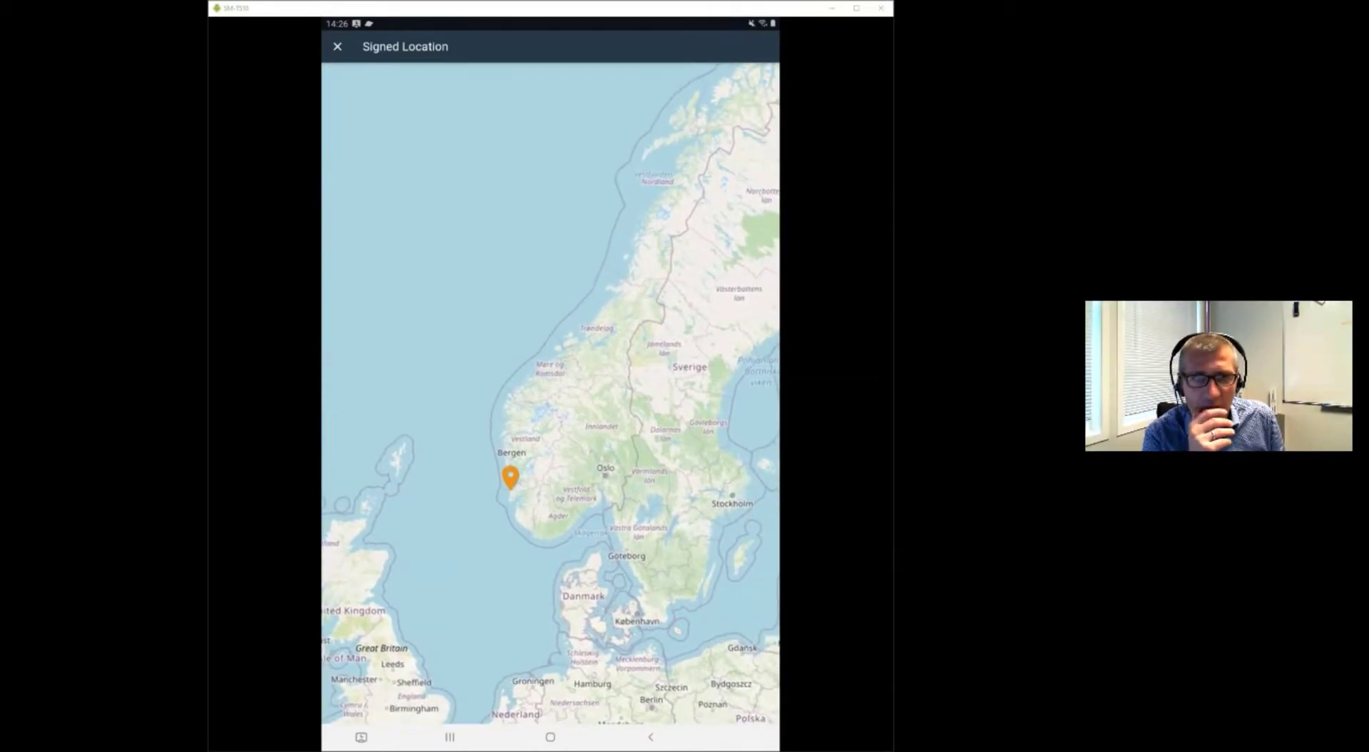
pyautogui.click(337, 46)
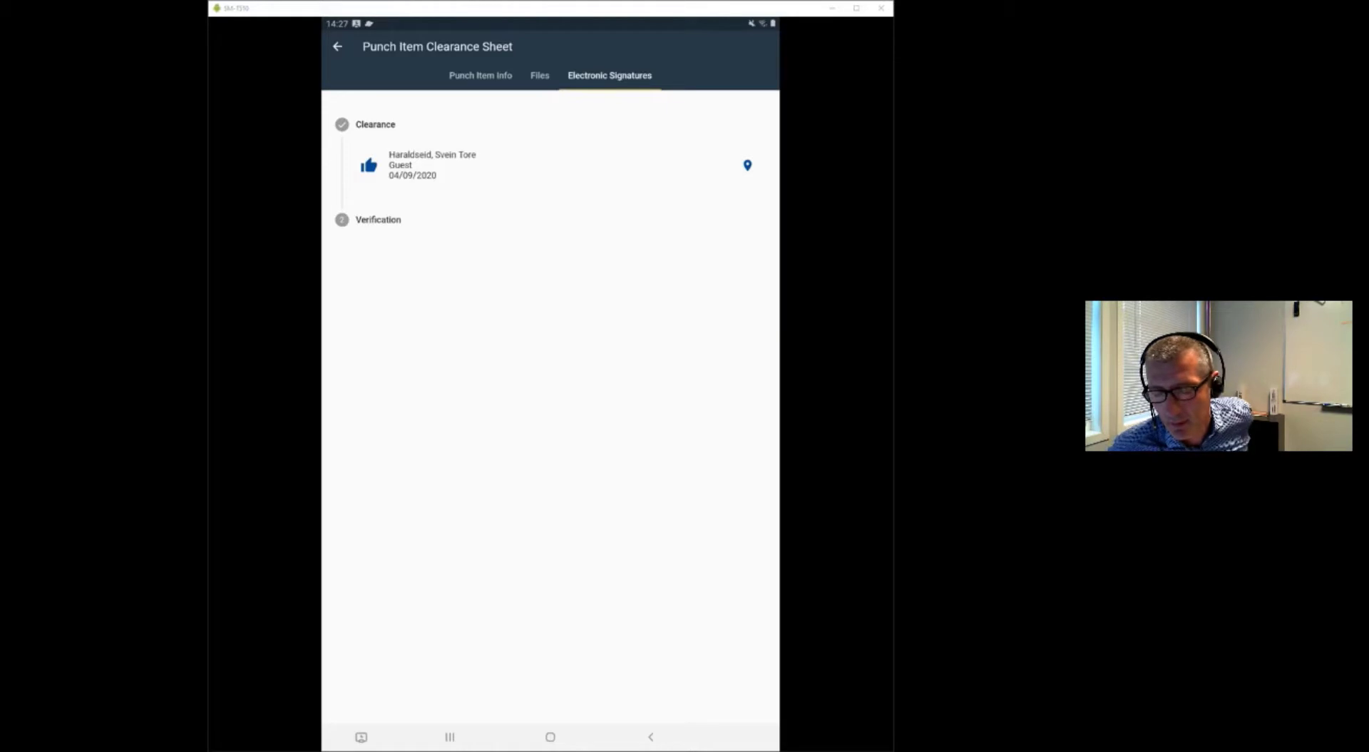
pyautogui.press('Escape')
# Open the MCCR-L-01 piping checklist of 01-PSV-AX4 and examine the flushing, pressure test and drying fields in its record values table
pyautogui.click(347, 225)
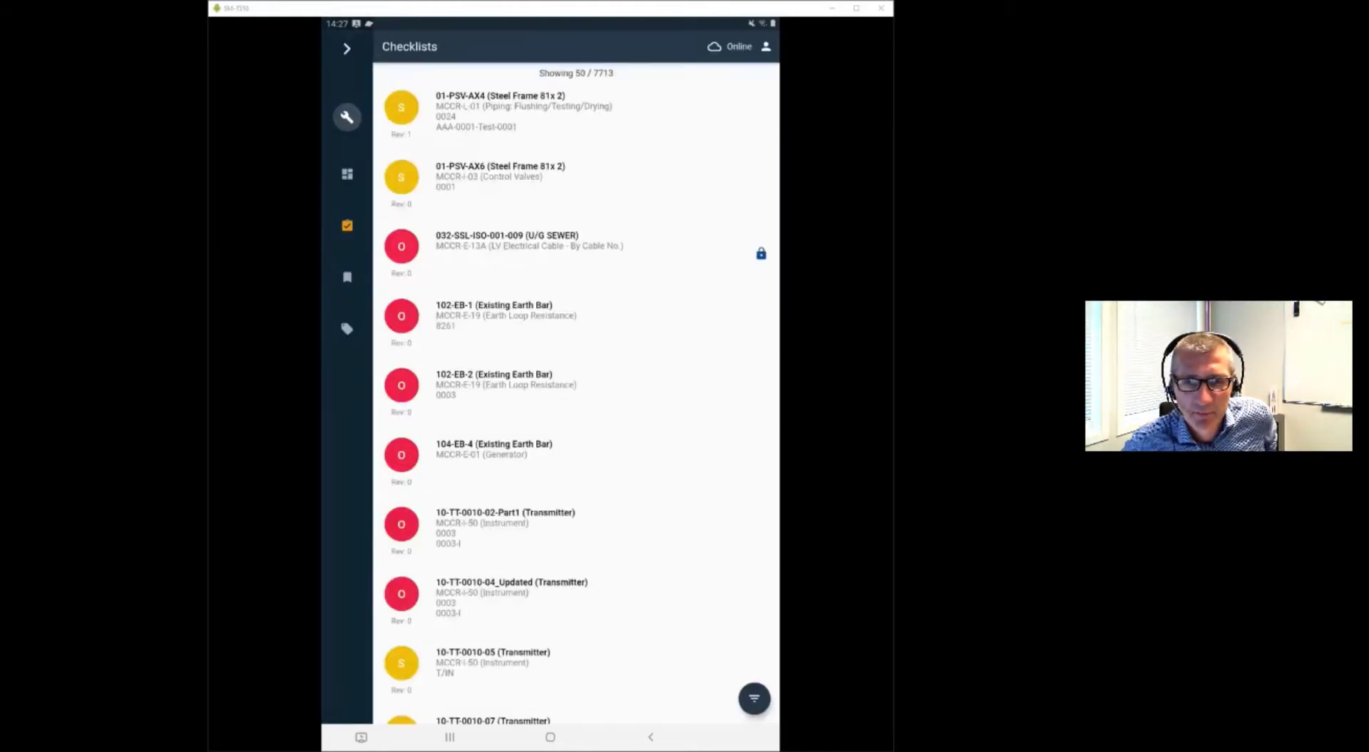
pyautogui.click(499, 111)
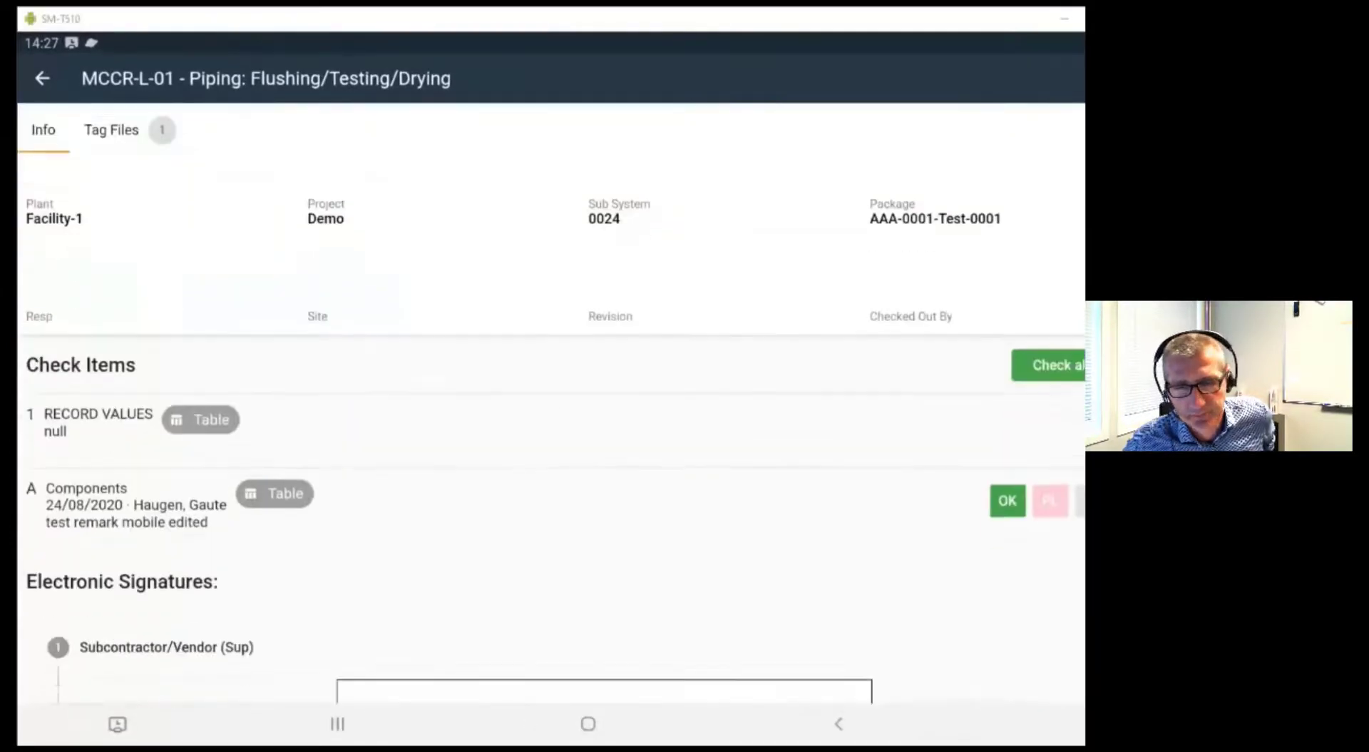
pyautogui.click(98, 401)
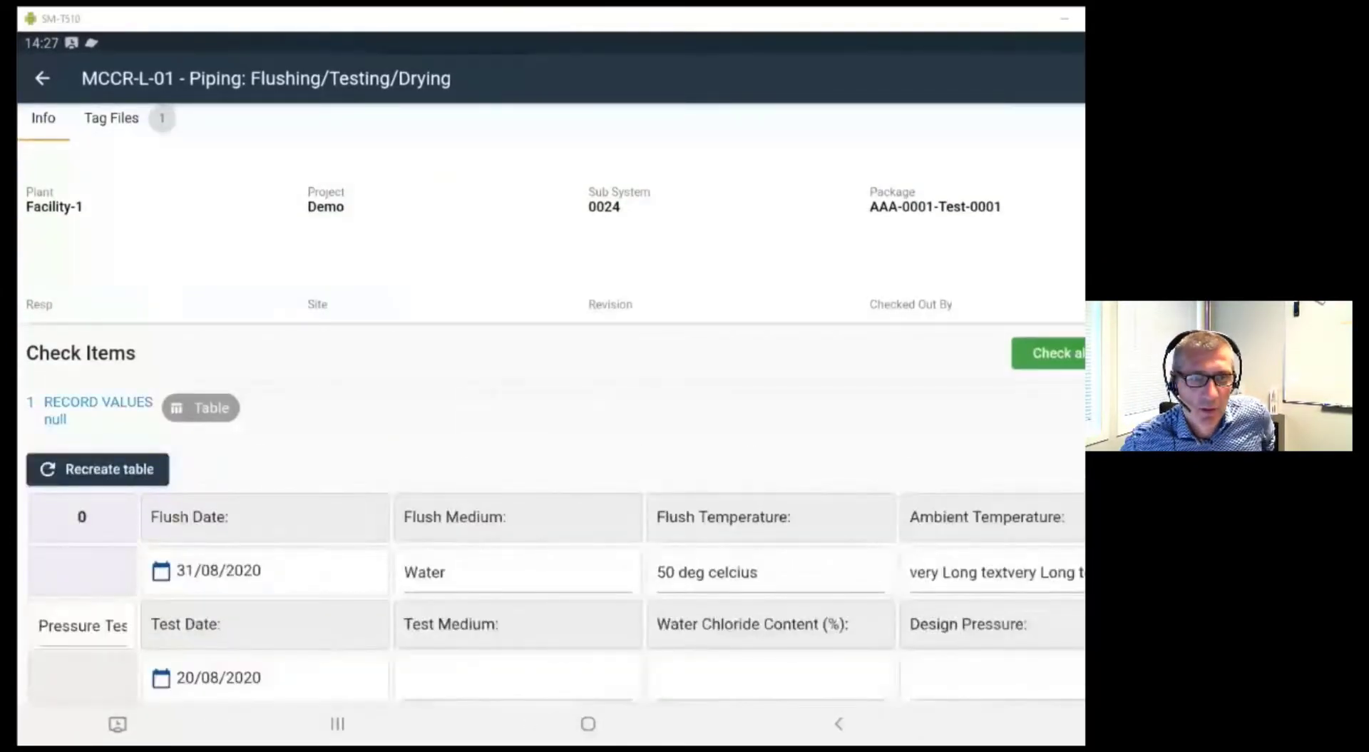
pyautogui.scroll(-5, 556, 403)
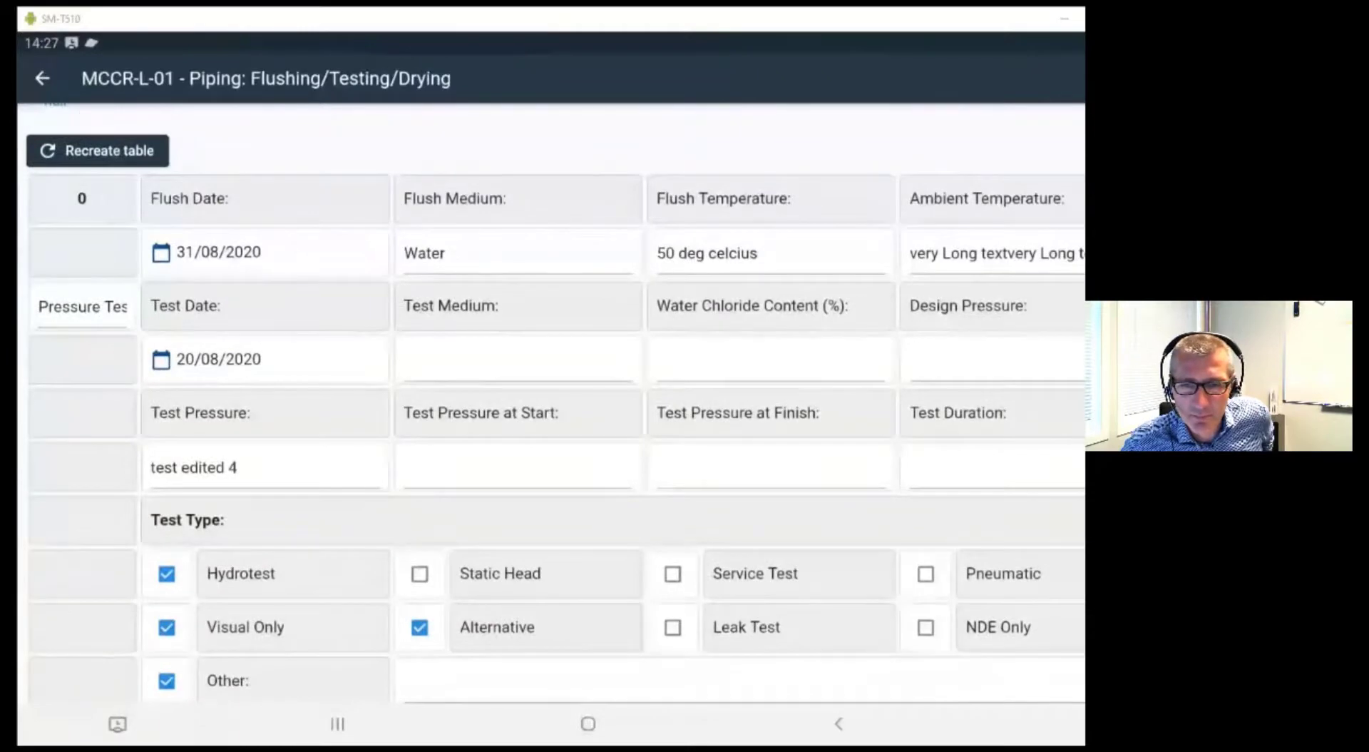
pyautogui.scroll(-3, 557, 403)
pyautogui.scroll(-2, 556, 403)
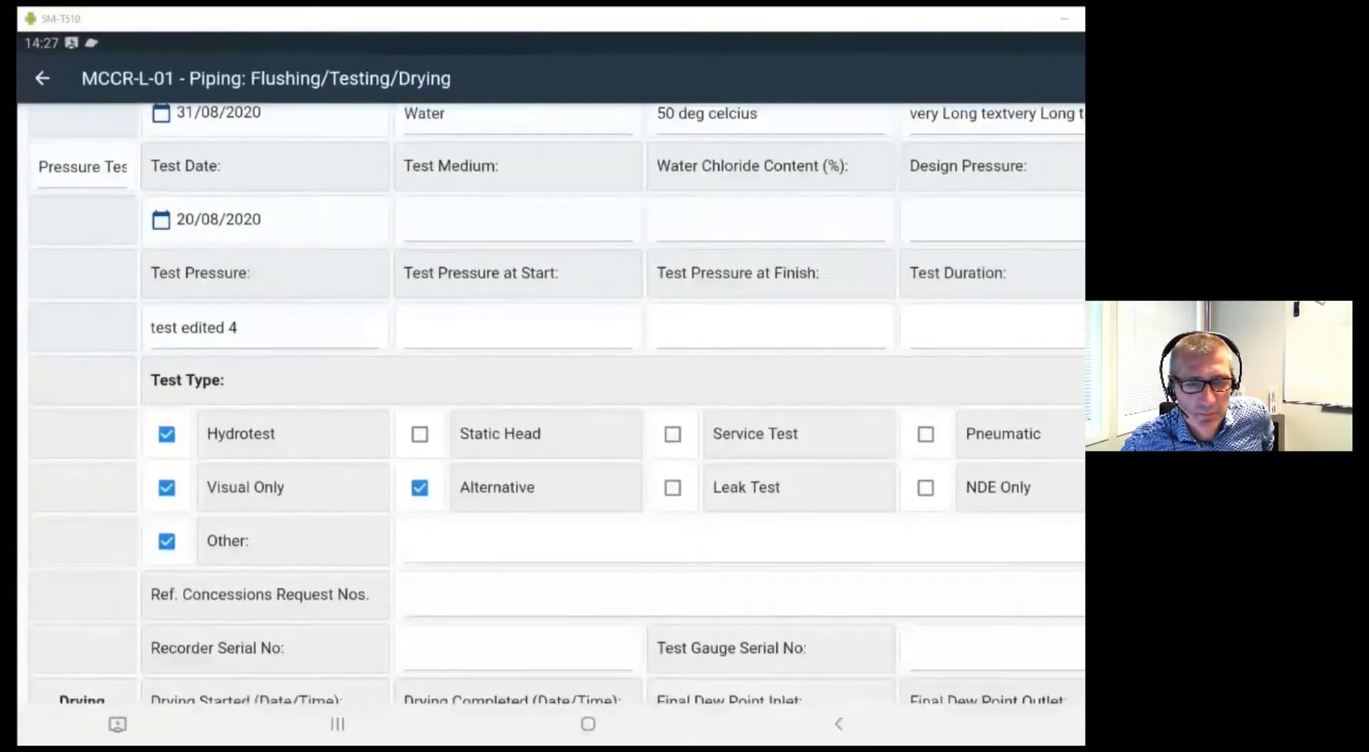
pyautogui.scroll(-2, 556, 402)
pyautogui.scroll(-3, 556, 403)
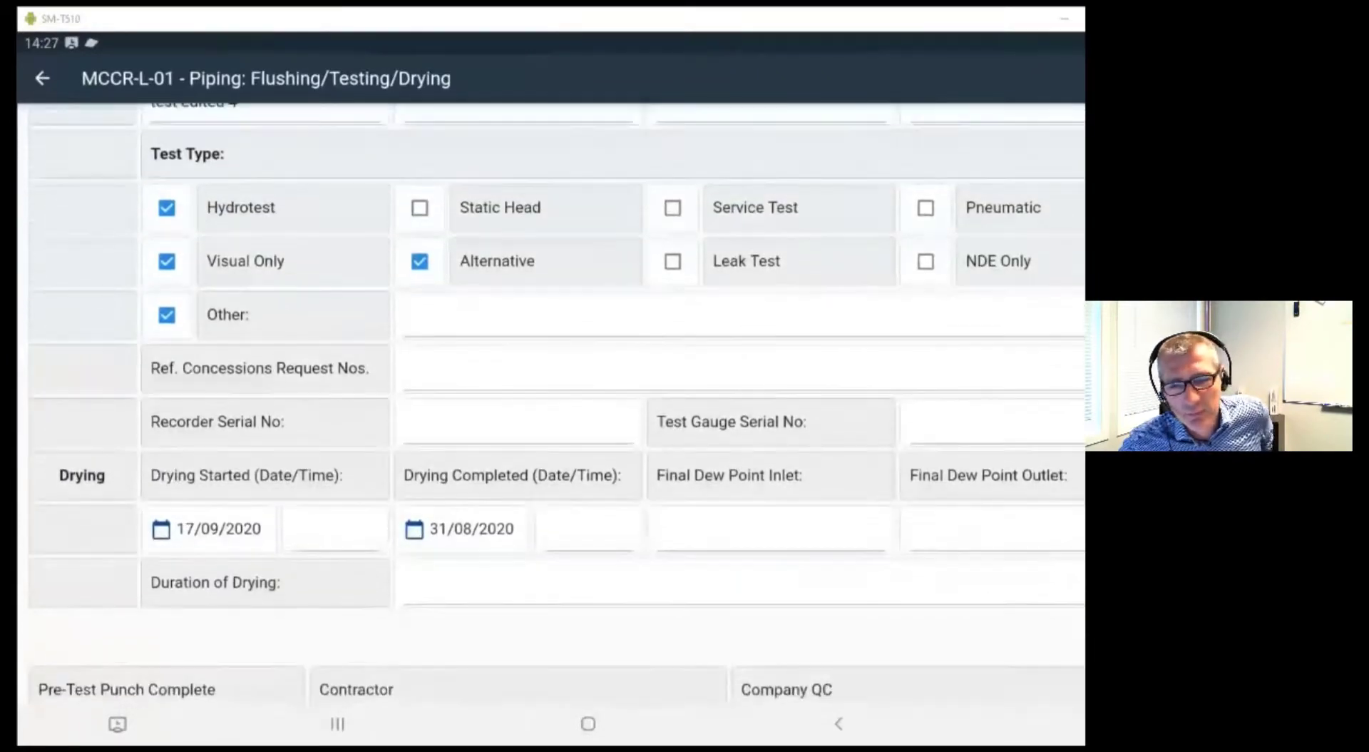
pyautogui.scroll(3, 557, 402)
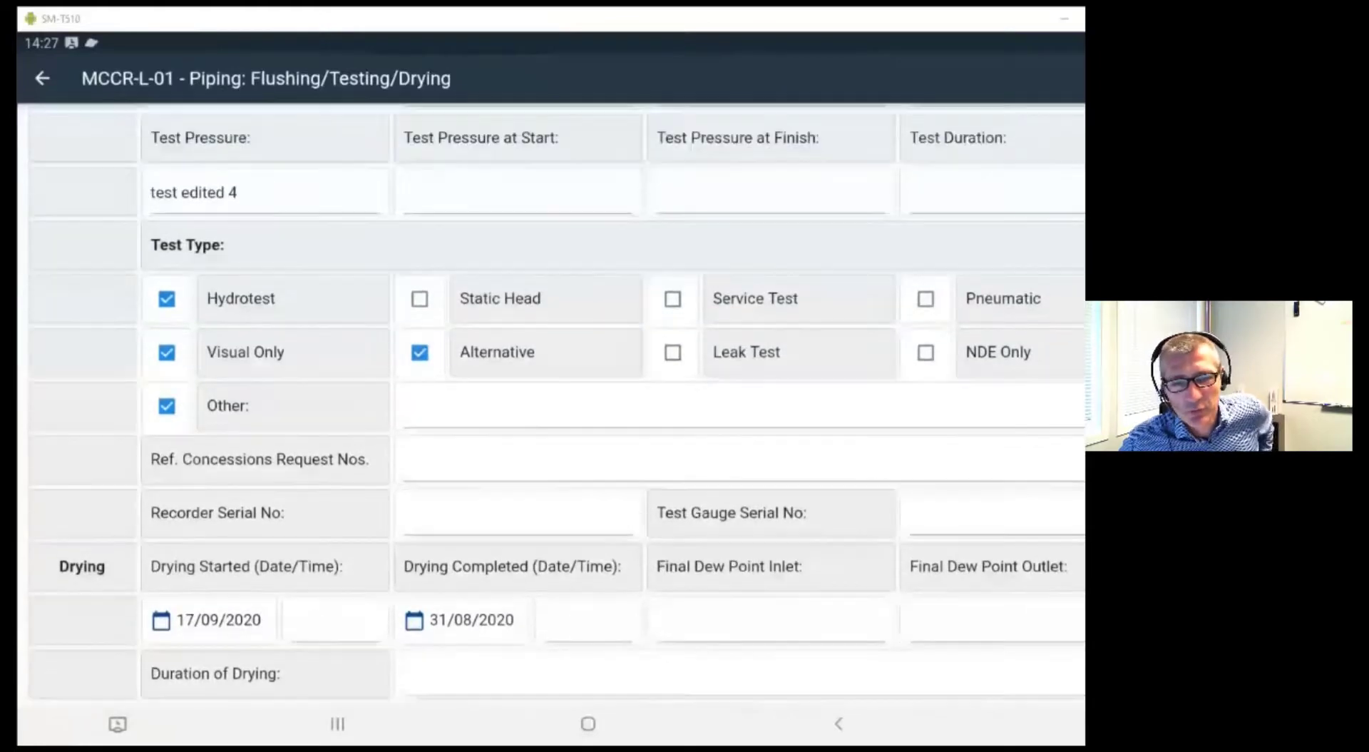
pyautogui.scroll(1, 556, 403)
pyautogui.scroll(-10, 551, 402)
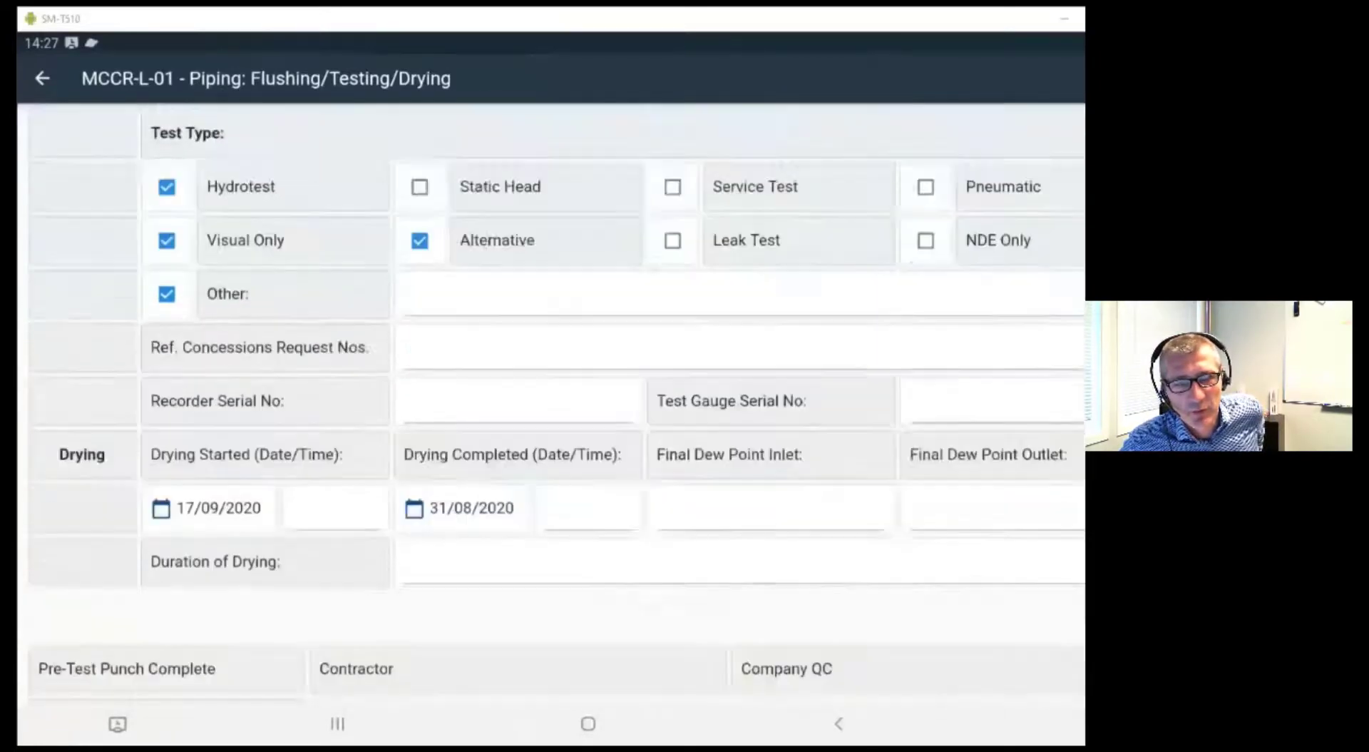
# Expand the Components table, set the first row's Type to Azul, and return to the checklists
pyautogui.click(274, 421)
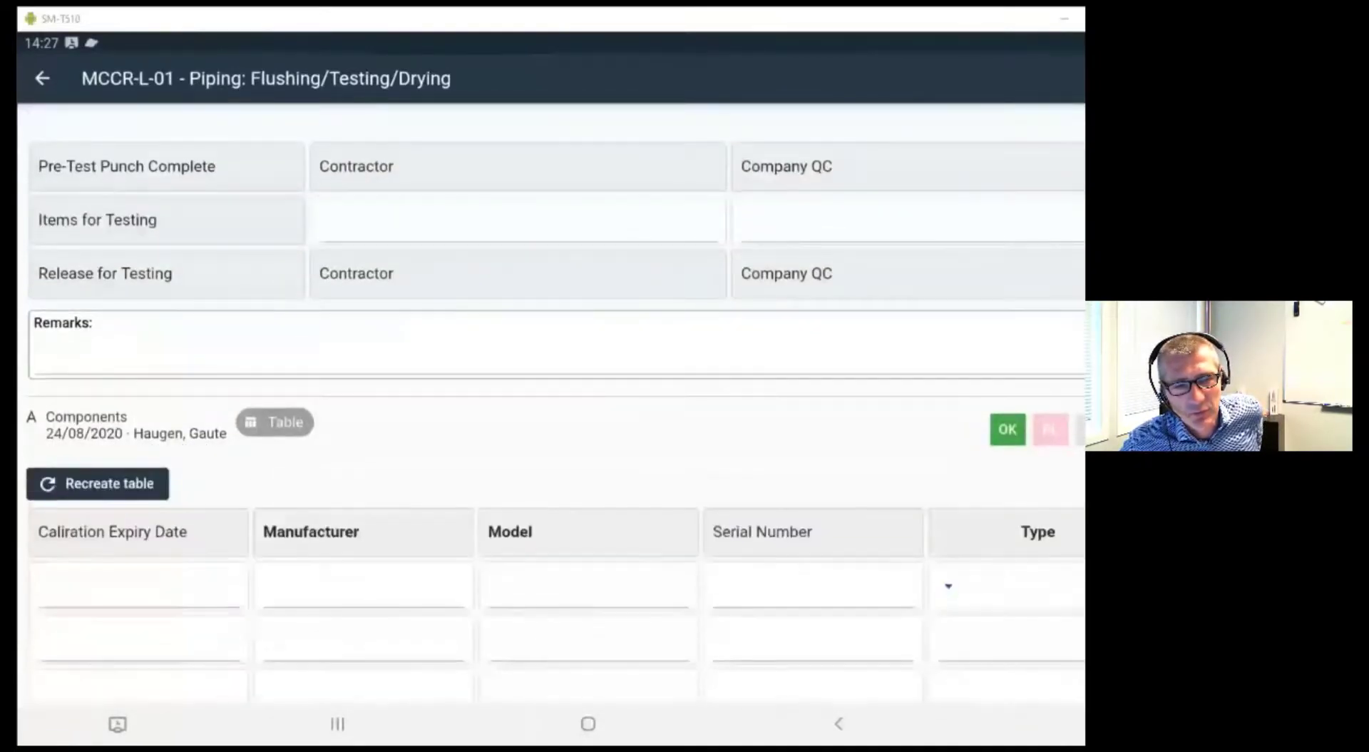
pyautogui.click(85, 424)
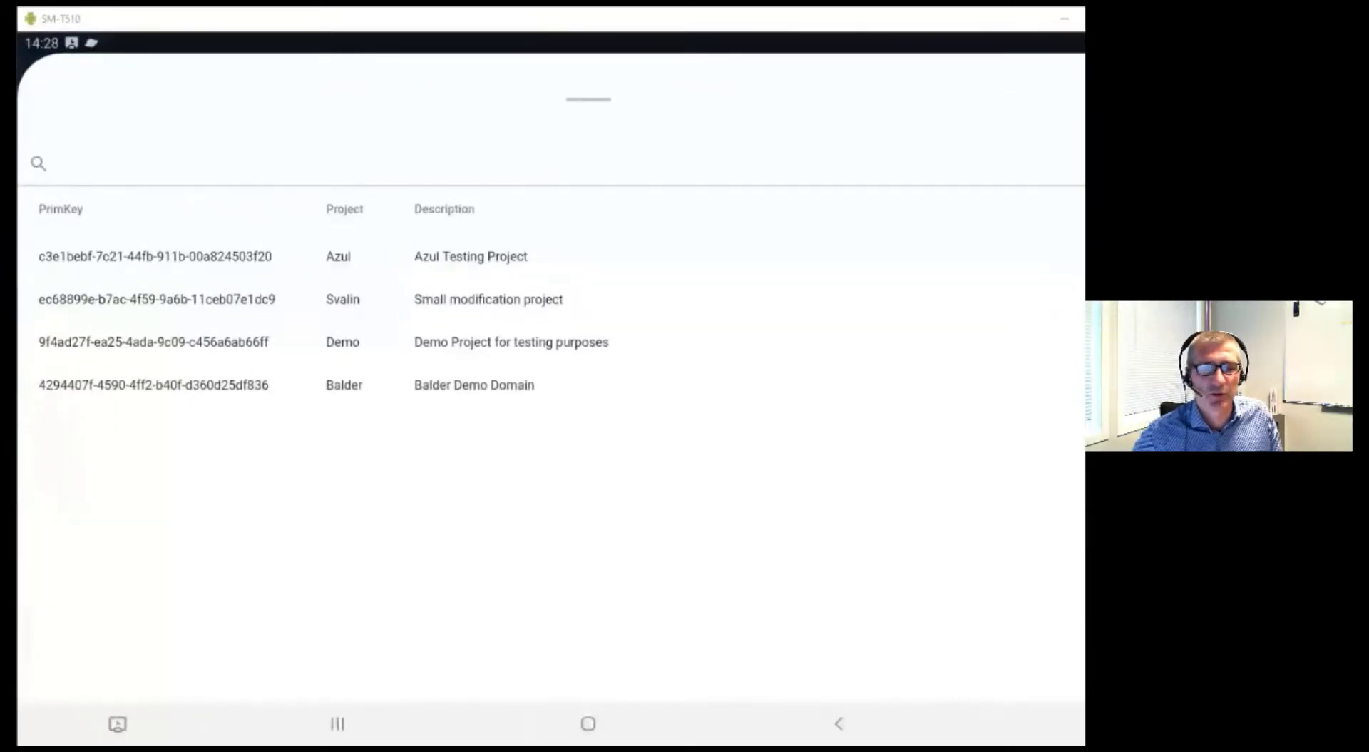
pyautogui.click(338, 256)
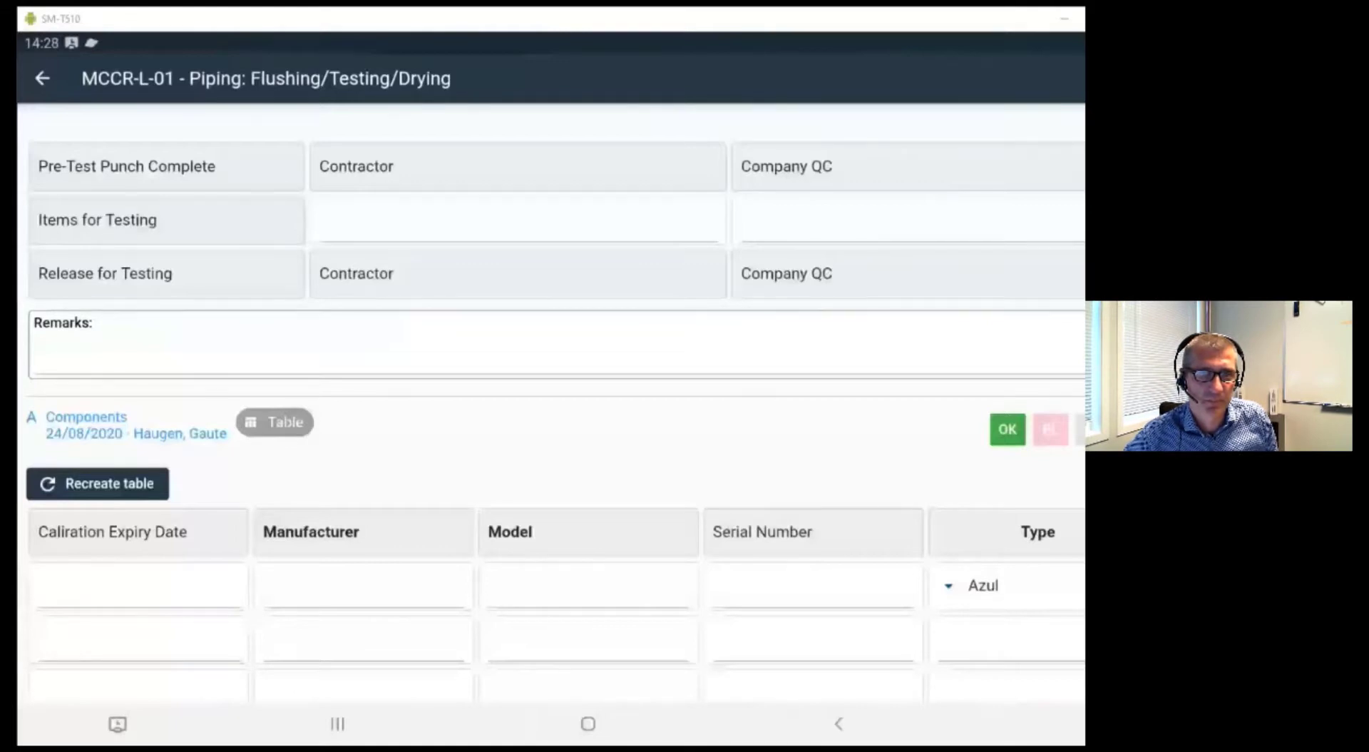
pyautogui.scroll(6, 556, 399)
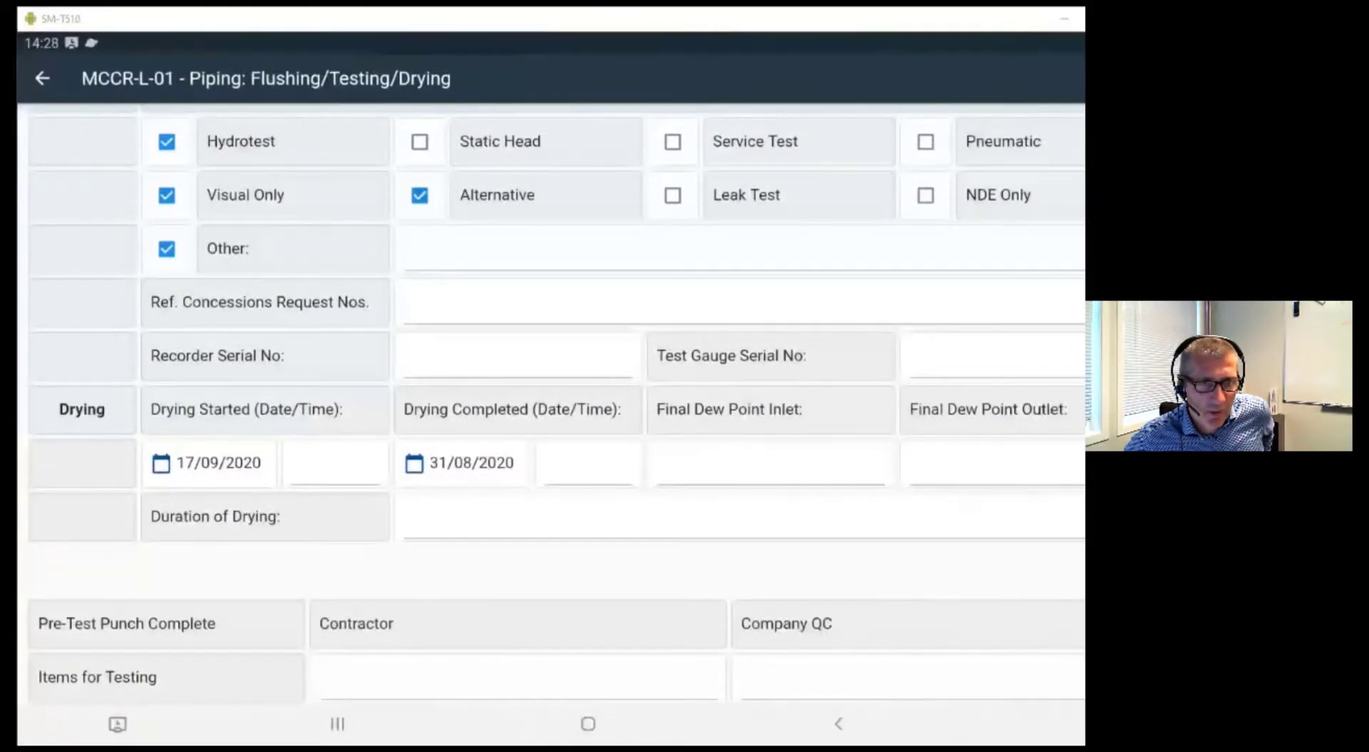
pyautogui.scroll(2, 556, 399)
pyautogui.press('Escape')
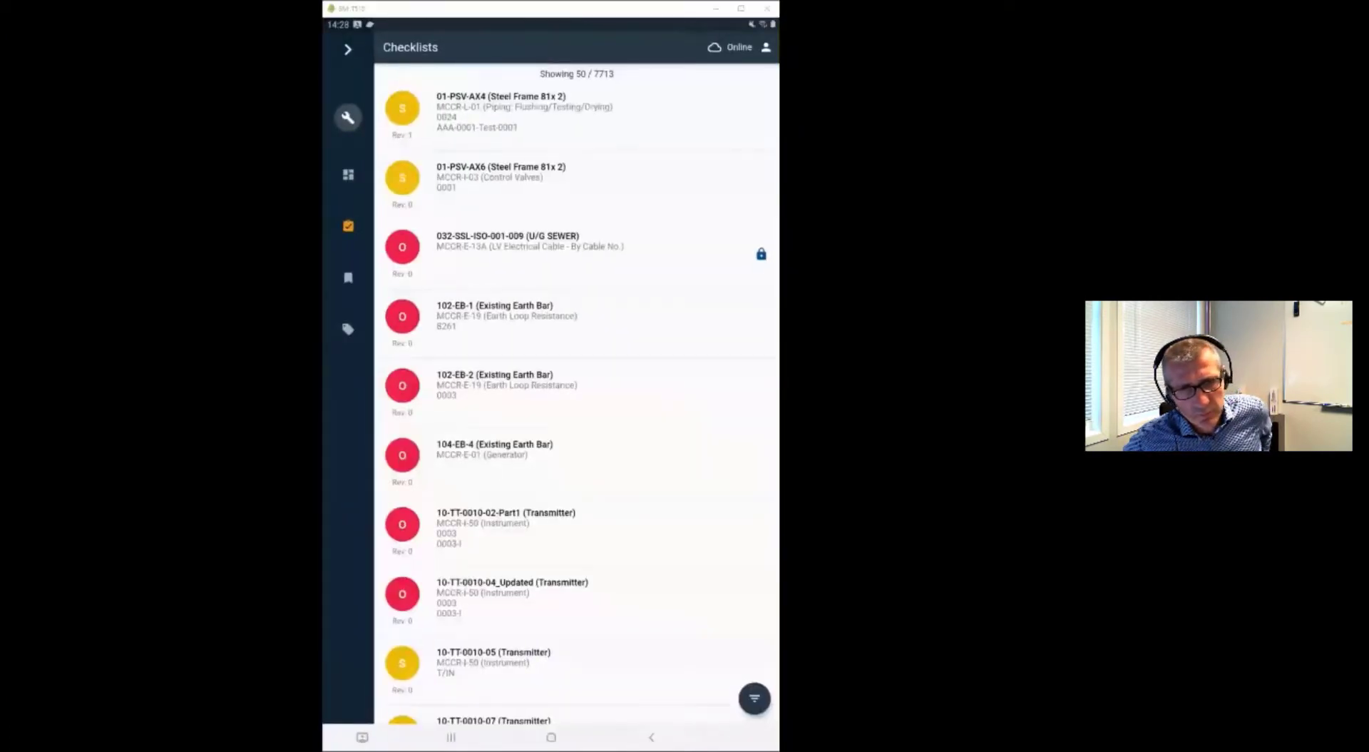
# Go to the tag register and briefly expand the labels of the Mechanical Completion sections
pyautogui.click(348, 329)
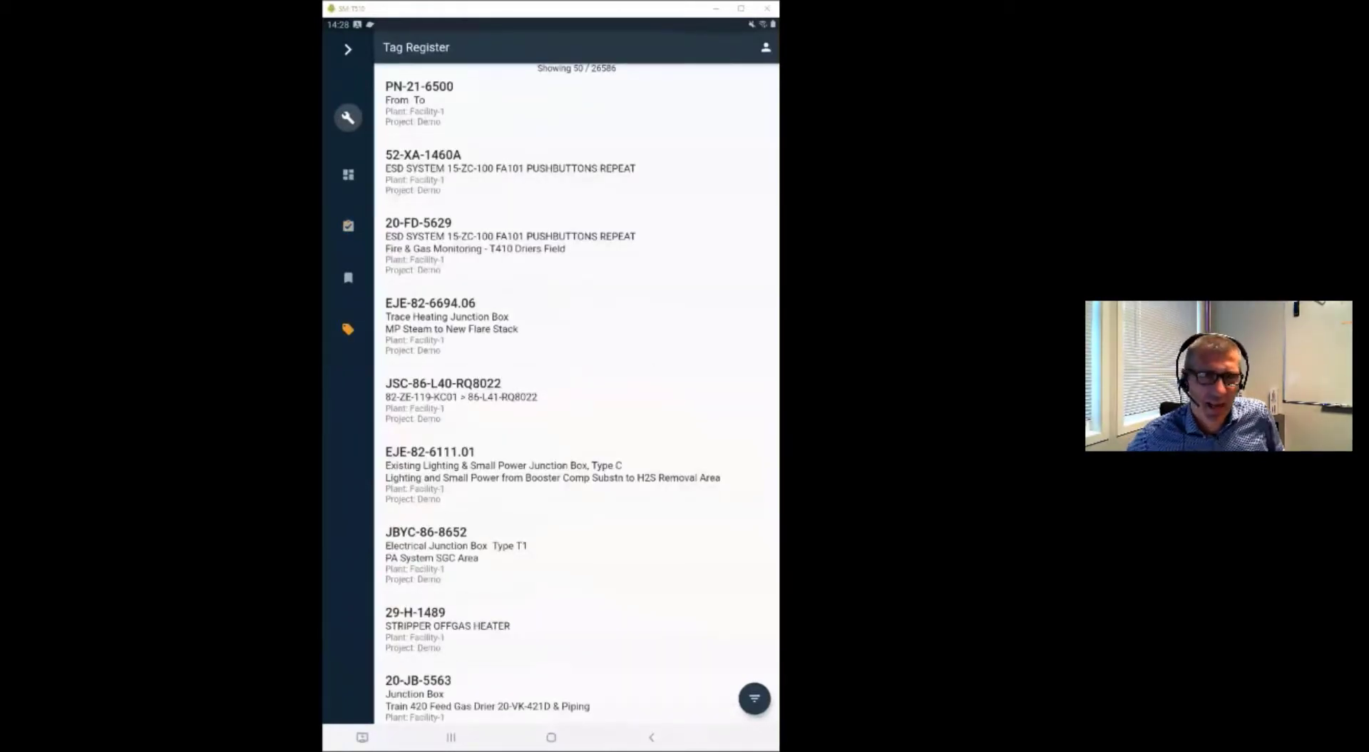
pyautogui.click(348, 49)
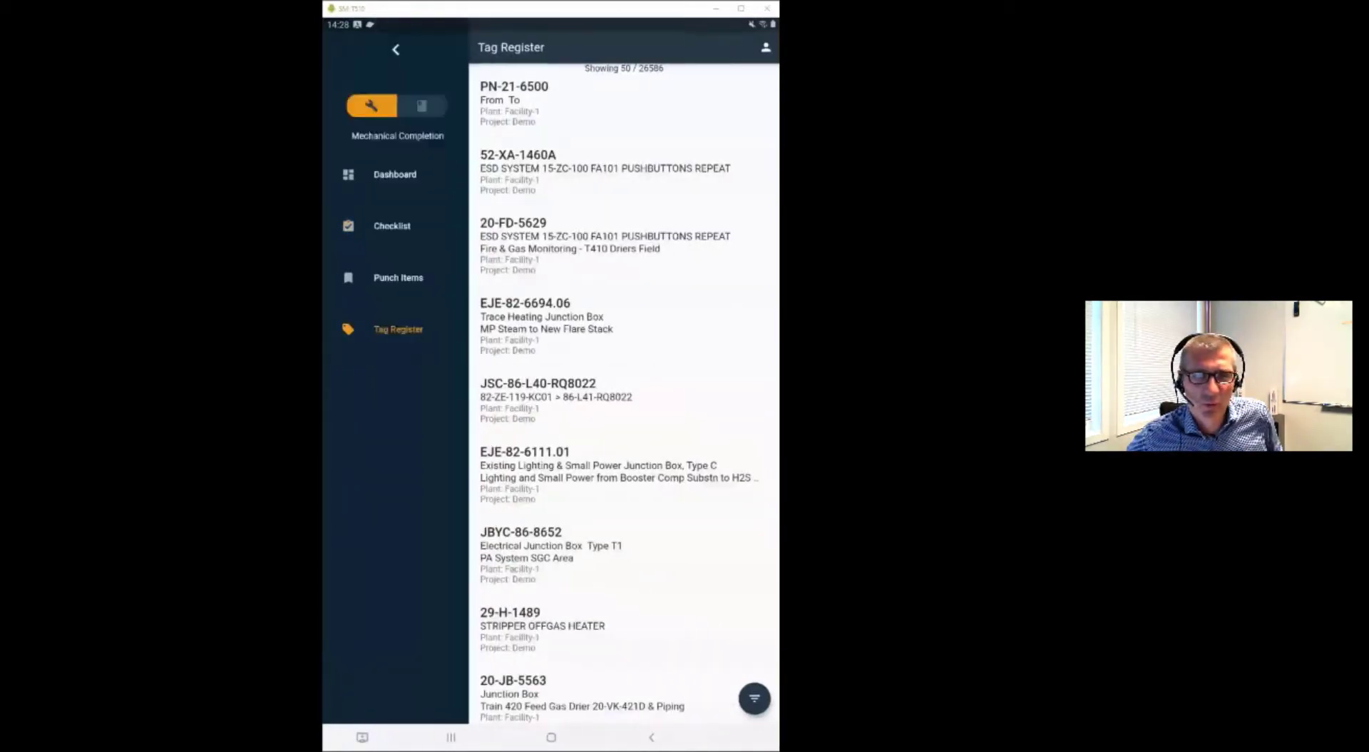
pyautogui.click(396, 49)
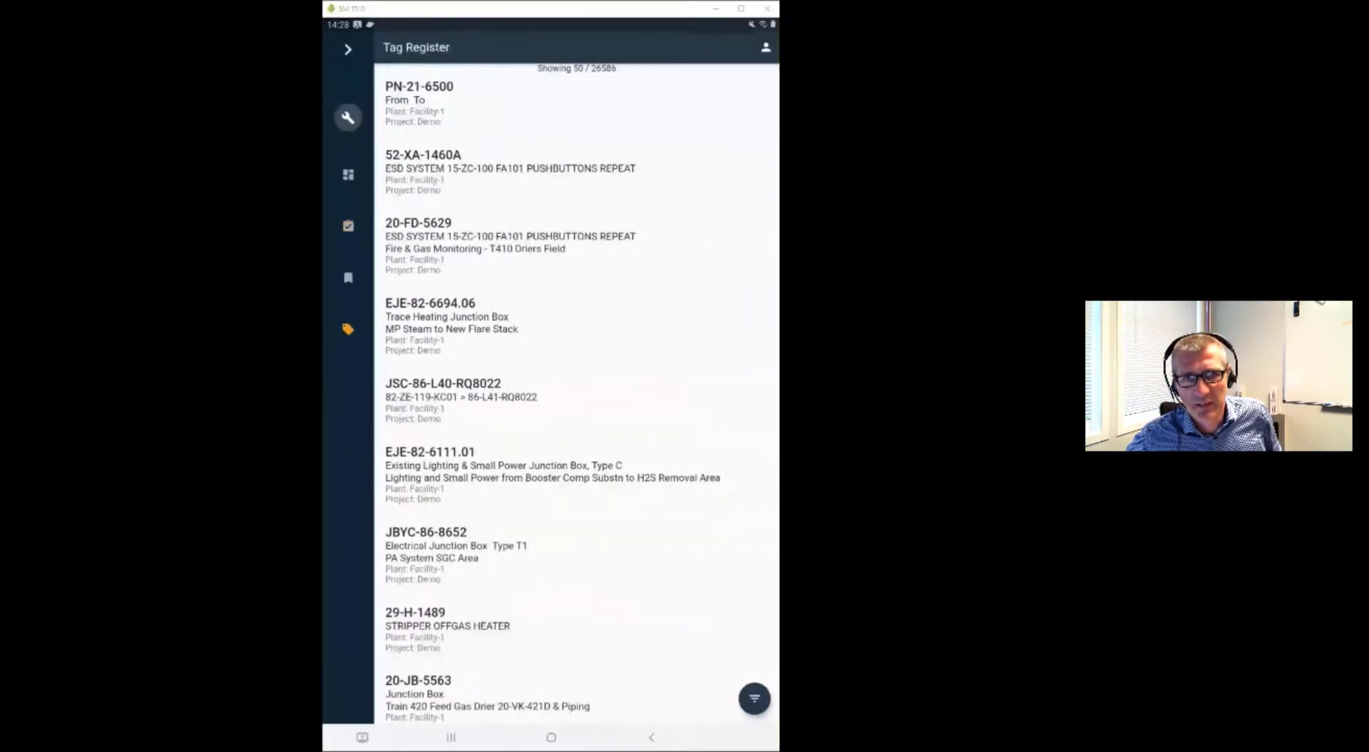